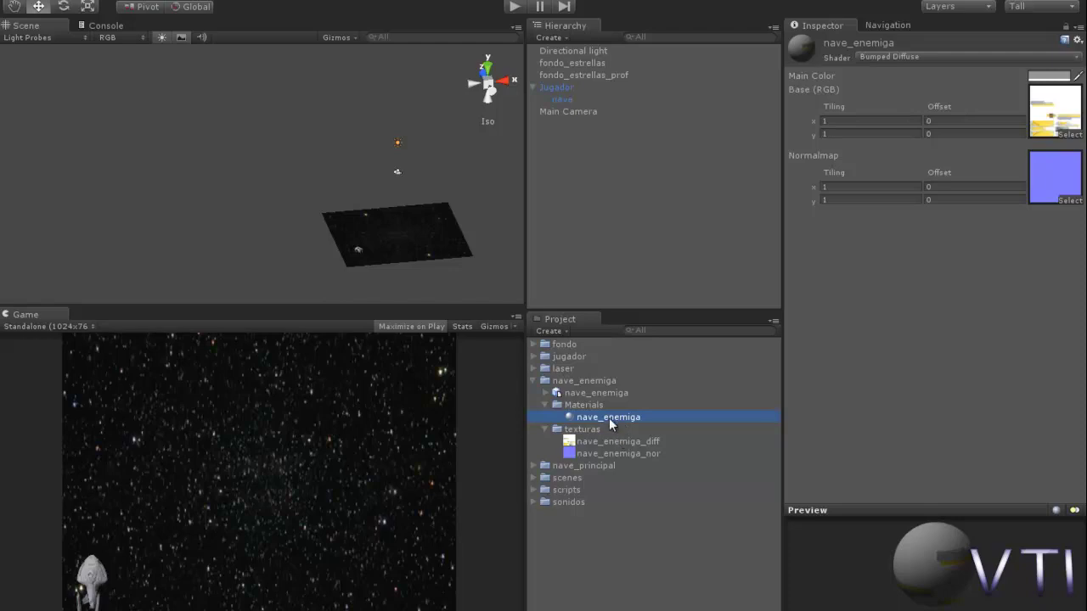
- Show the nave_enemiga model's import settings, with Scale Factor 0.01
click(603, 393)
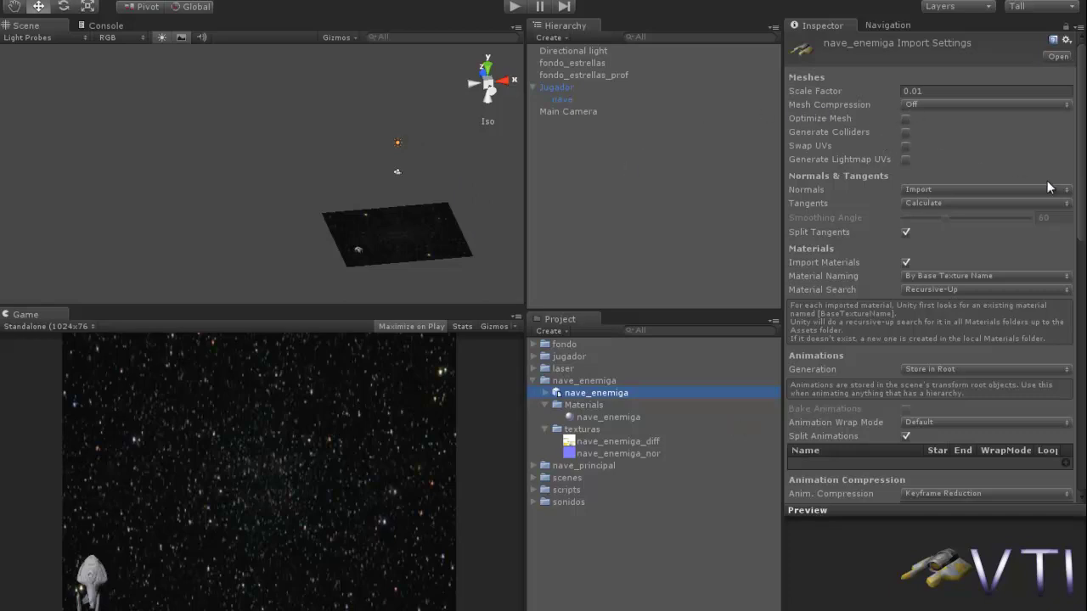
click(989, 141)
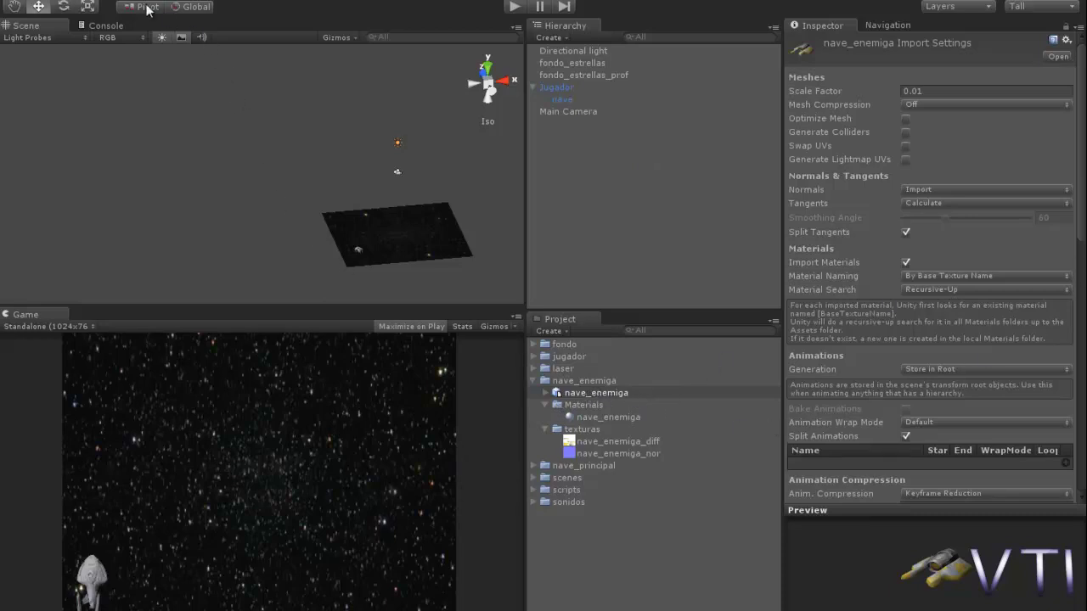
- Create an empty object in the scene and name it Nave_enemiga
click(110, 0)
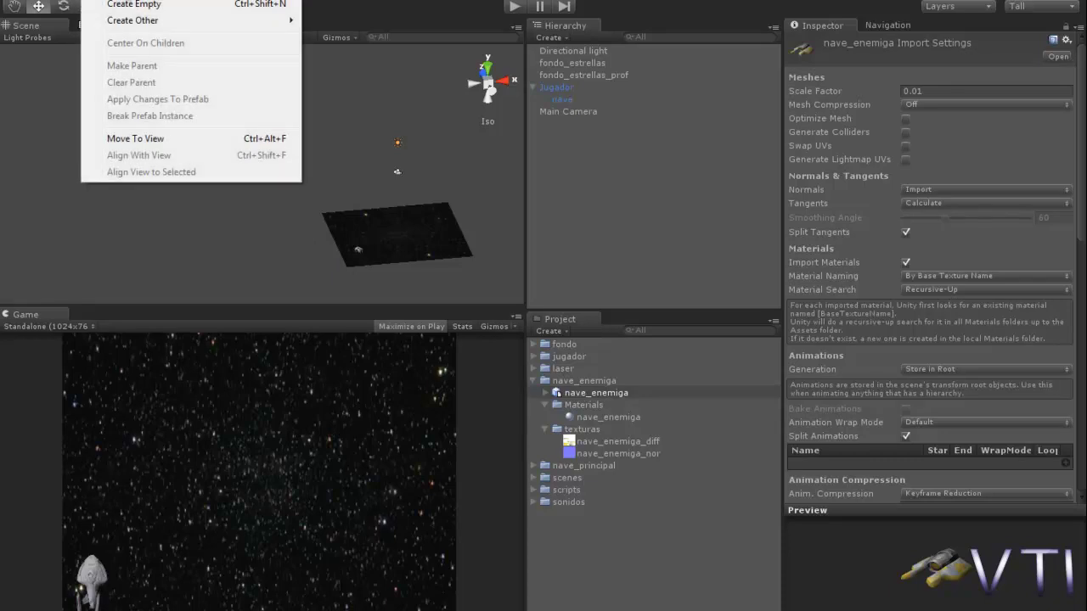
click(155, 7)
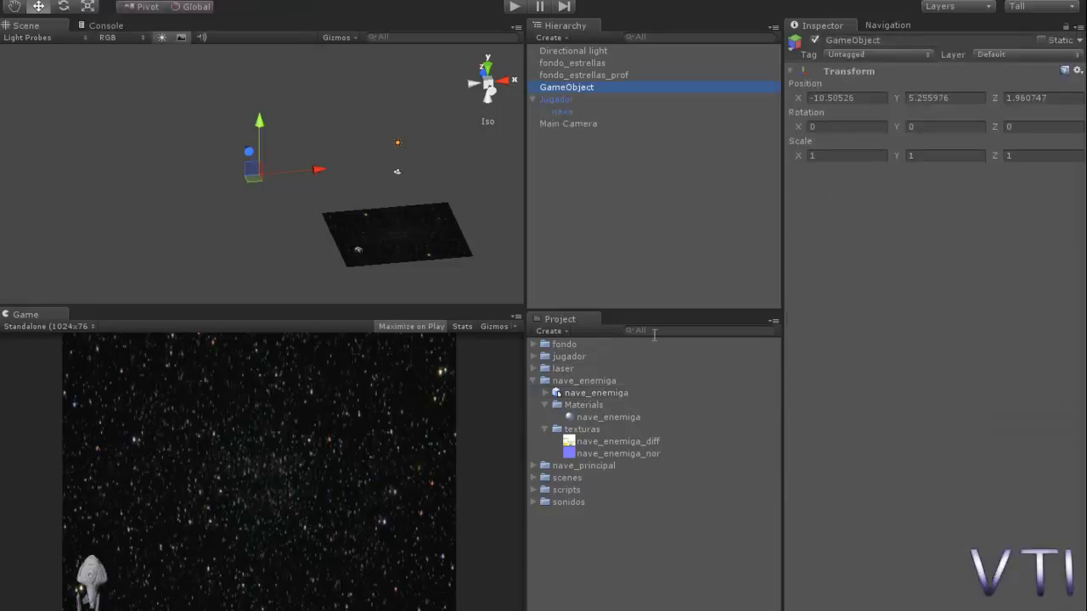
click(591, 87)
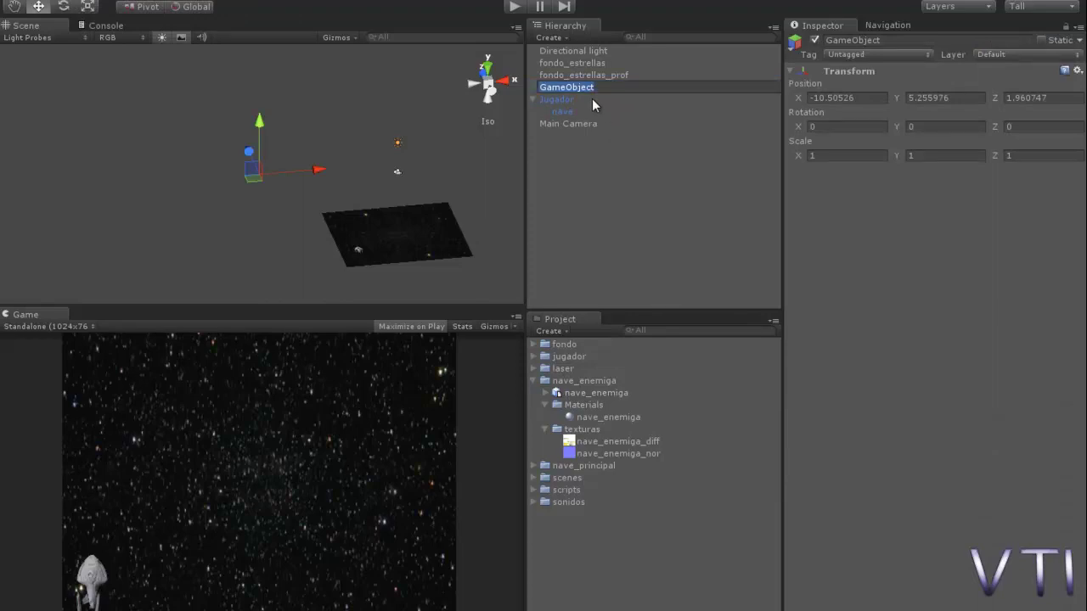
text(Nave_enemiga)
key(Return)
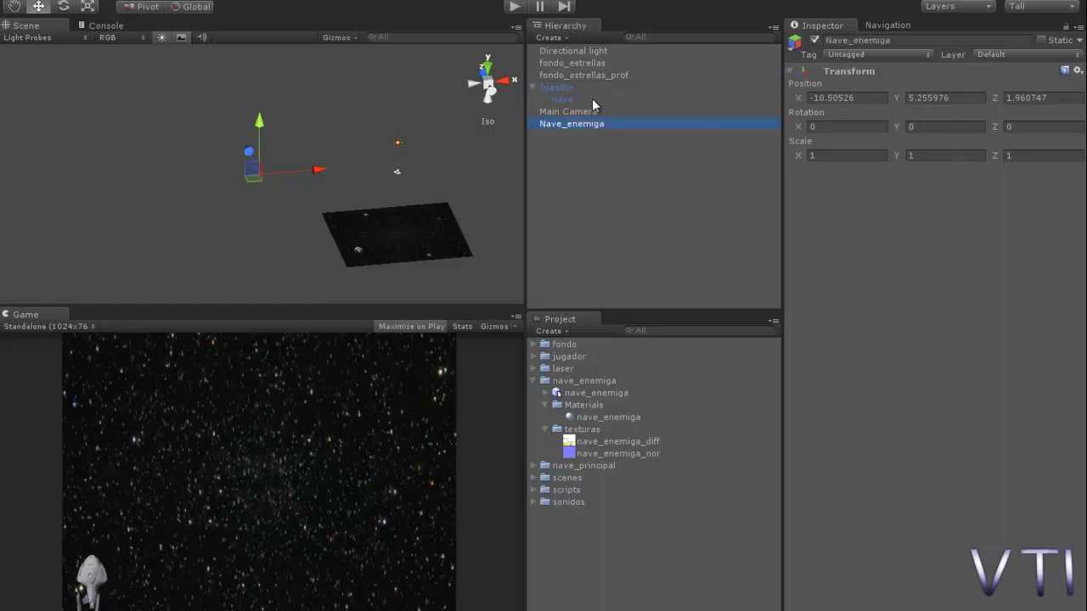
- Drag the nave_enemiga ship model into Nave_enemiga as its child
click(594, 392)
drag(591, 397, 652, 207)
drag(588, 145, 594, 129)
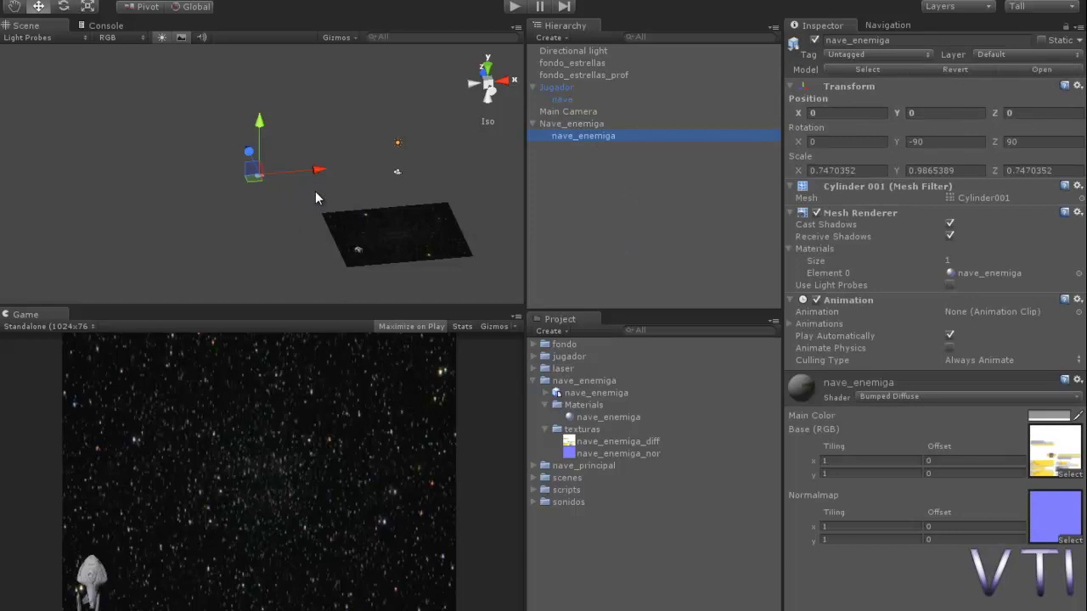
click(281, 201)
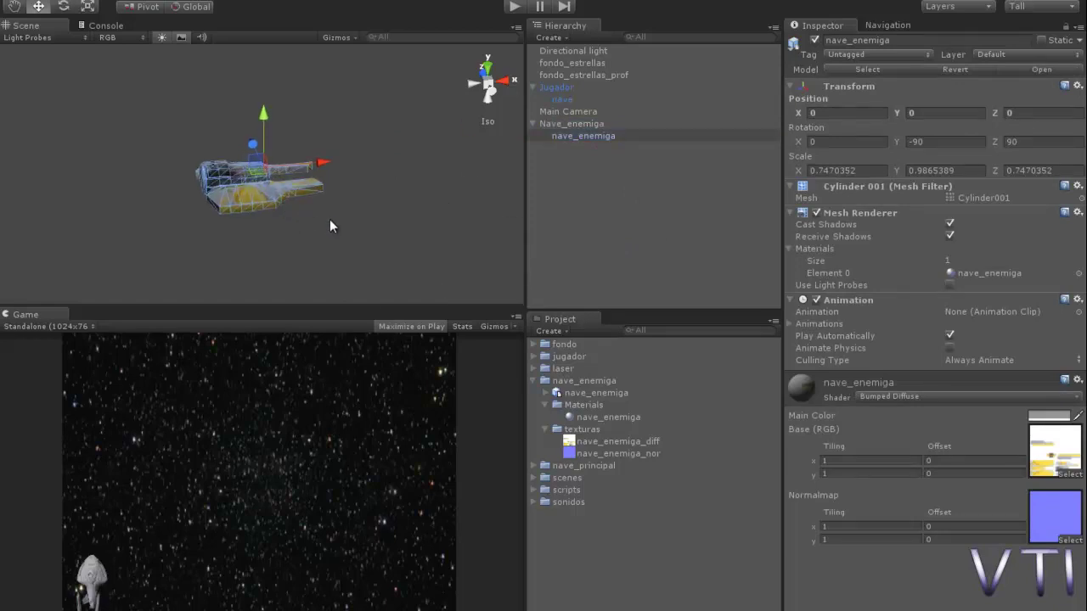
scroll(301, 195, down, 4)
scroll(302, 228, down, 5)
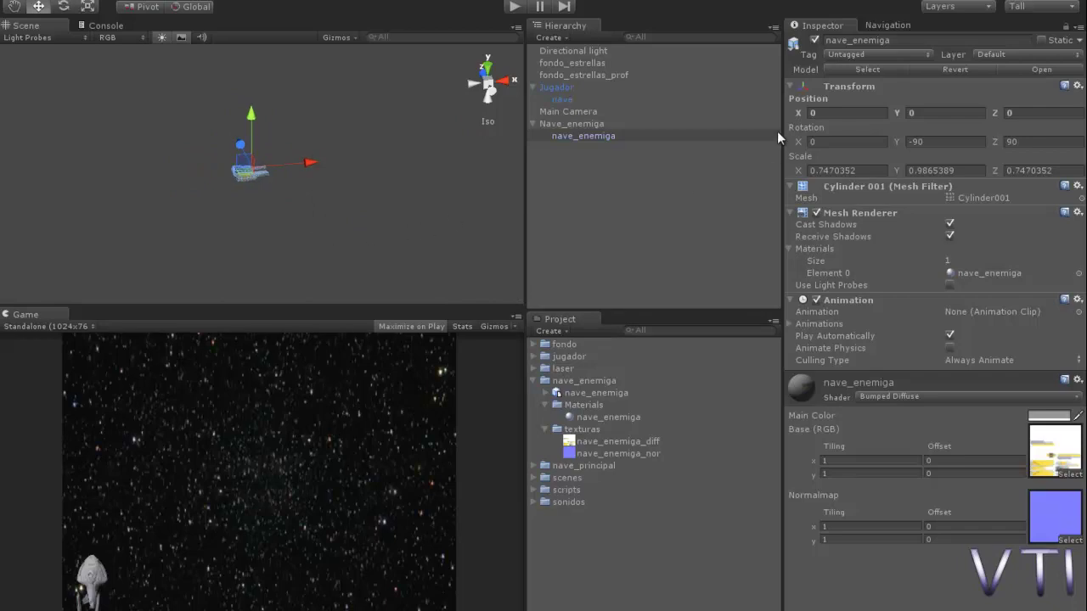
- Set the Nave_enemiga parent's position to 0, 0, 0
click(577, 124)
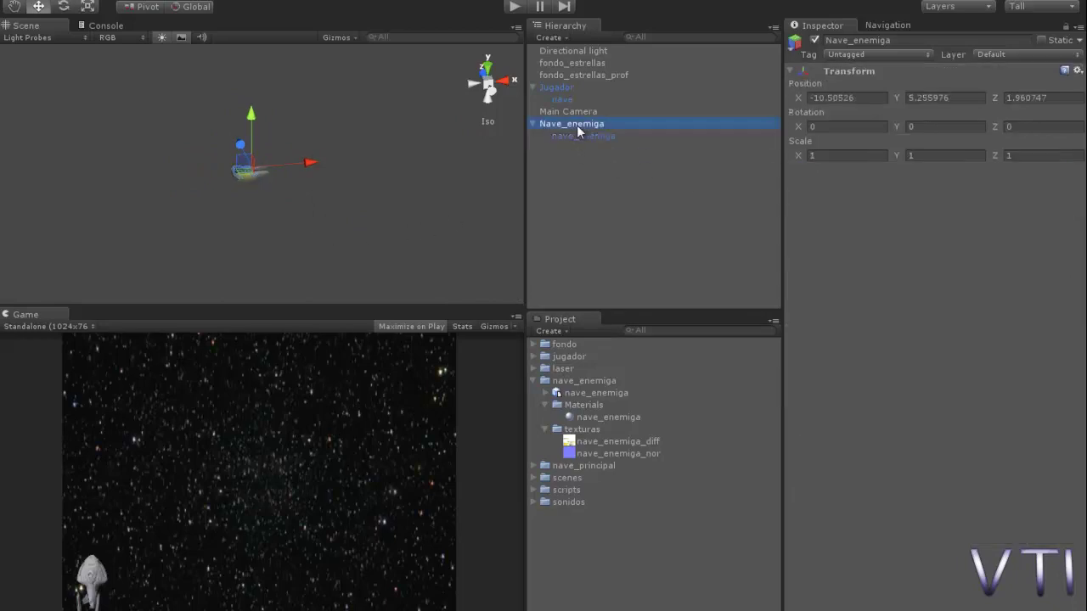
click(876, 99)
text(0)
key(Tab)
text(0)
key(Tab)
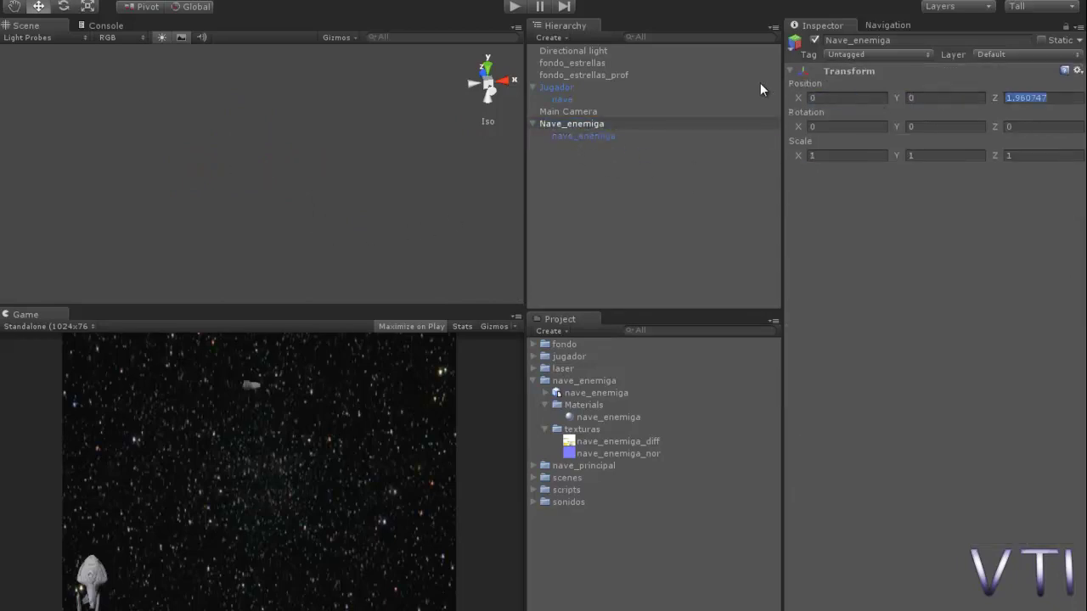
text(0)
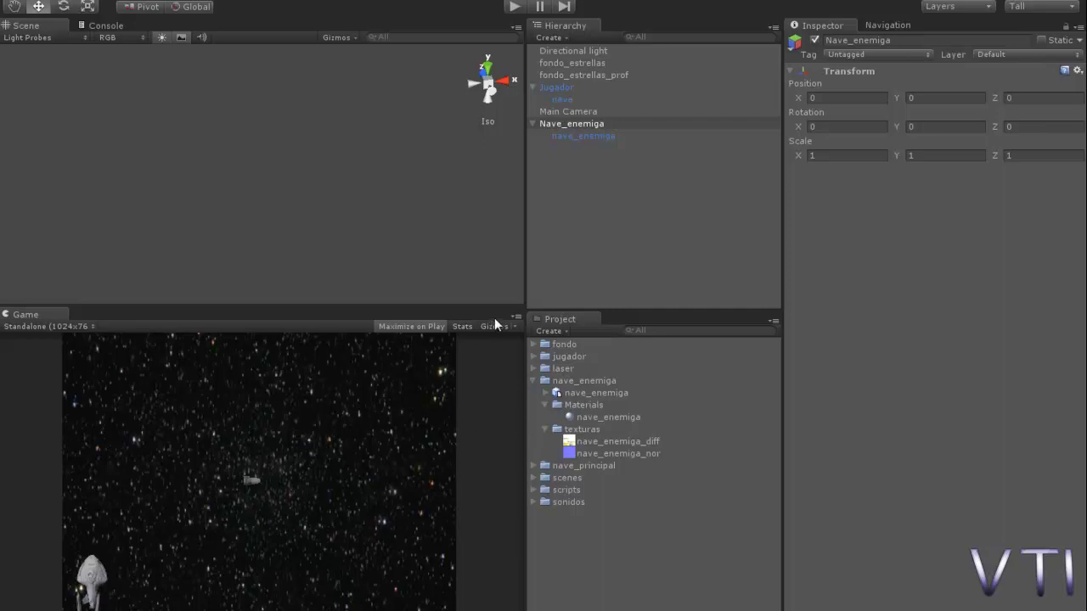
- Set the child nave_enemiga model's Y rotation to 0
click(580, 138)
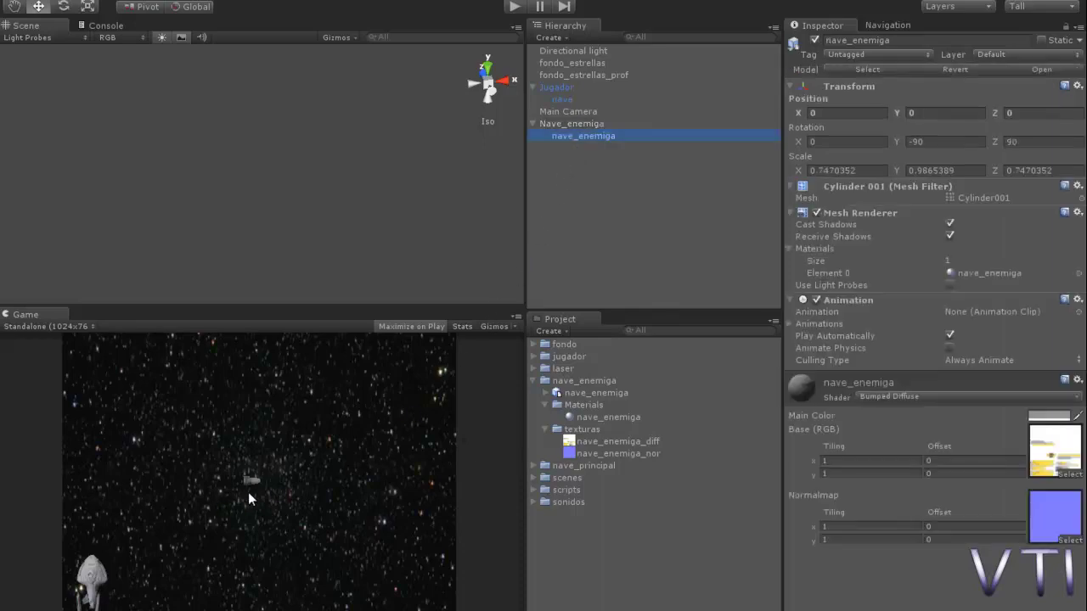
click(949, 141)
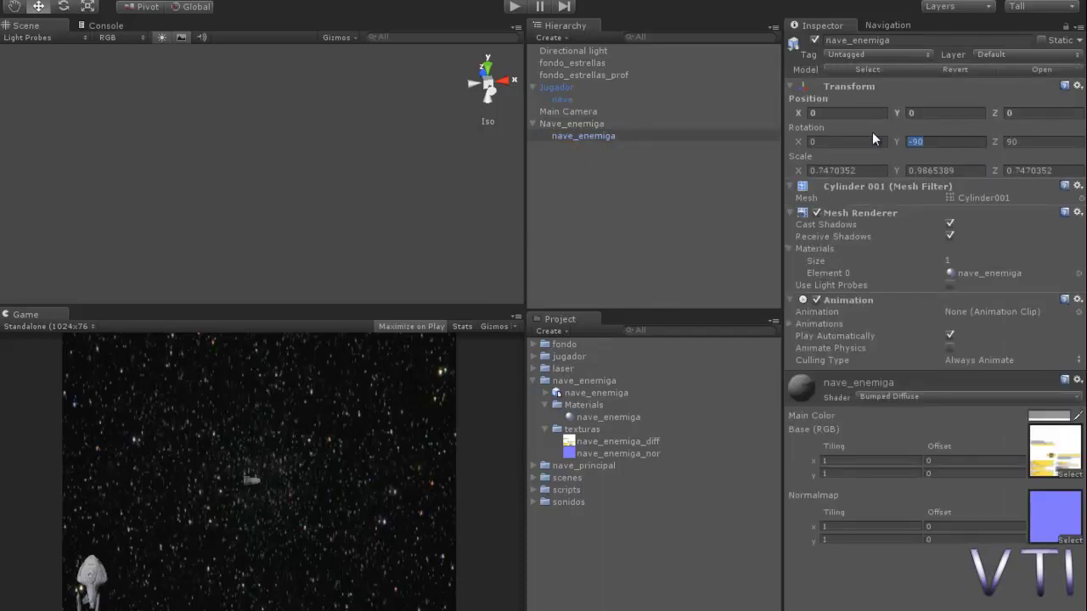
text(0)
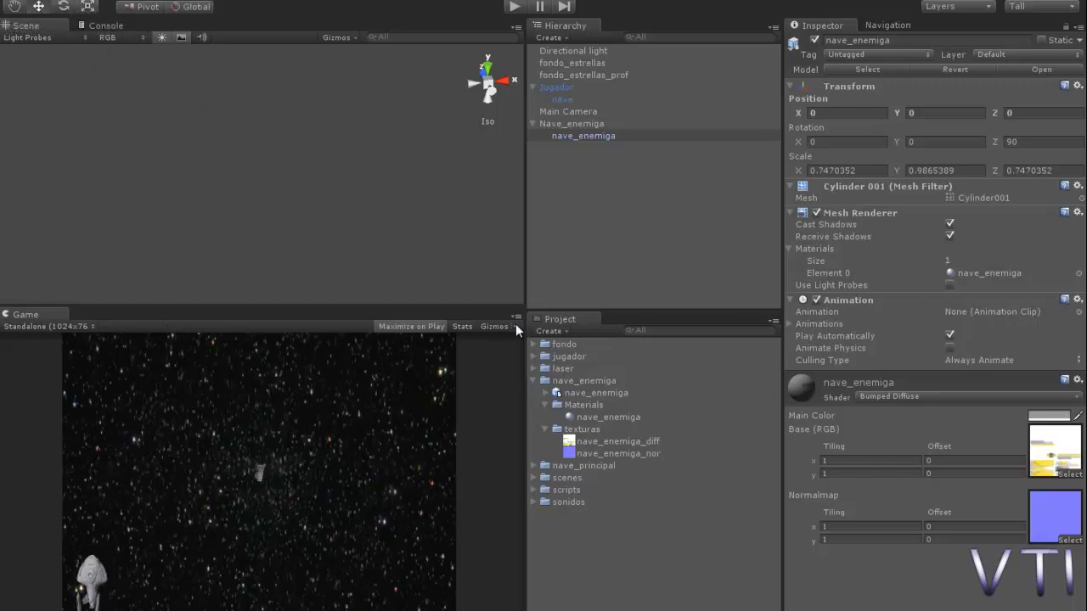
- Raise the enemy ship slightly and move it forward to Z 2.386796
click(585, 136)
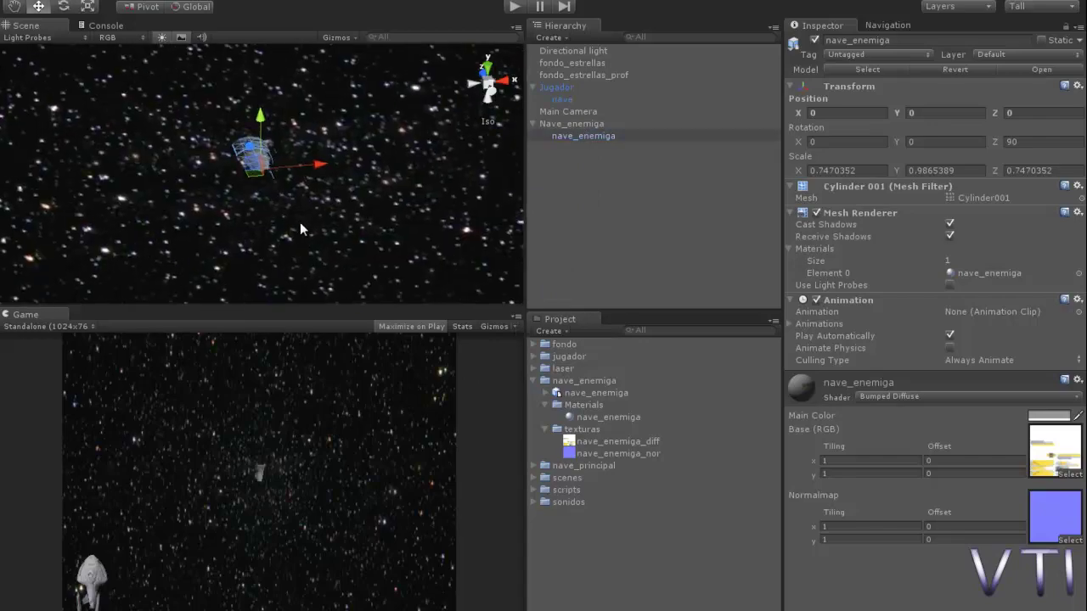
middle_drag(301, 222, 321, 230)
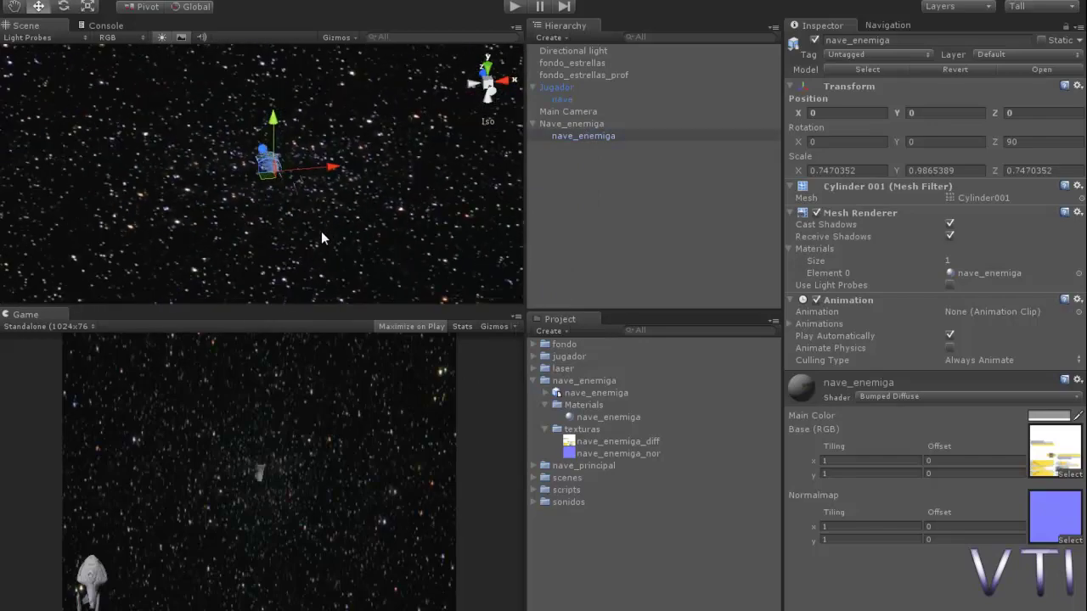
drag(270, 123, 270, 118)
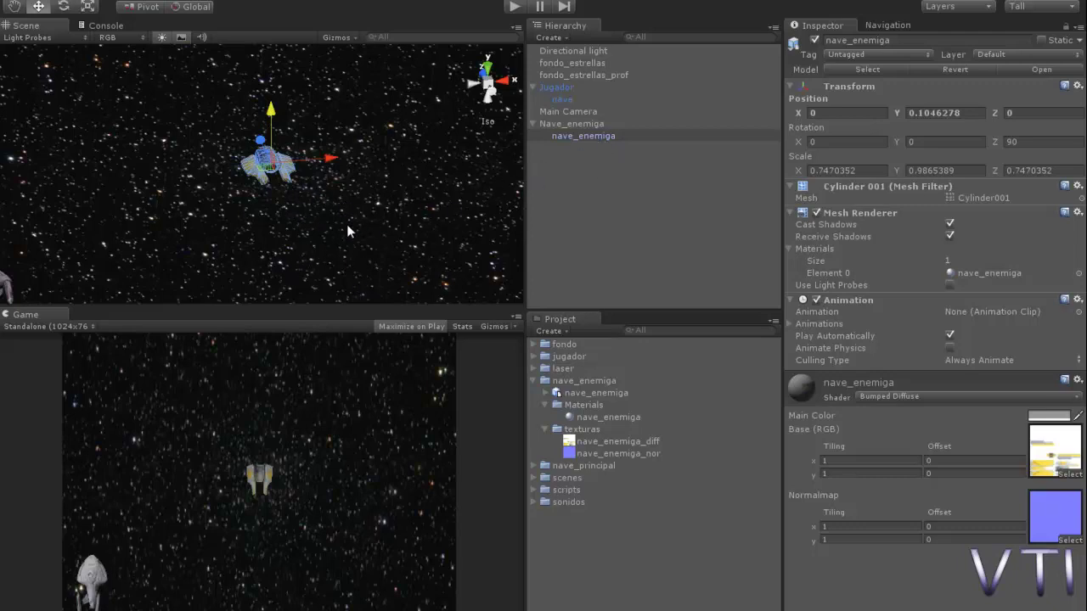
alt+drag(296, 237, 315, 285)
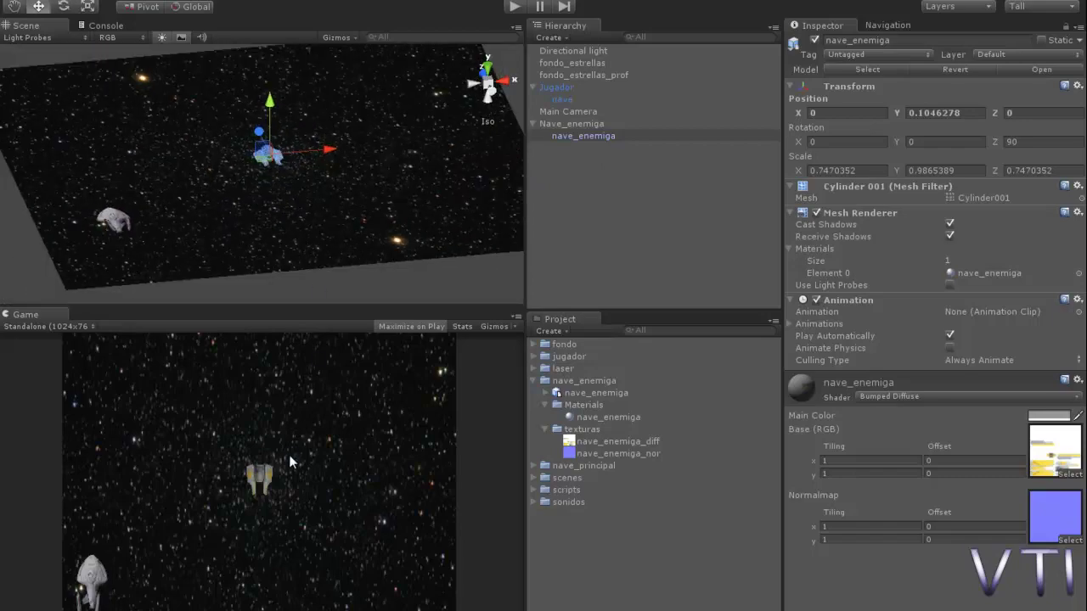
drag(261, 133, 236, 82)
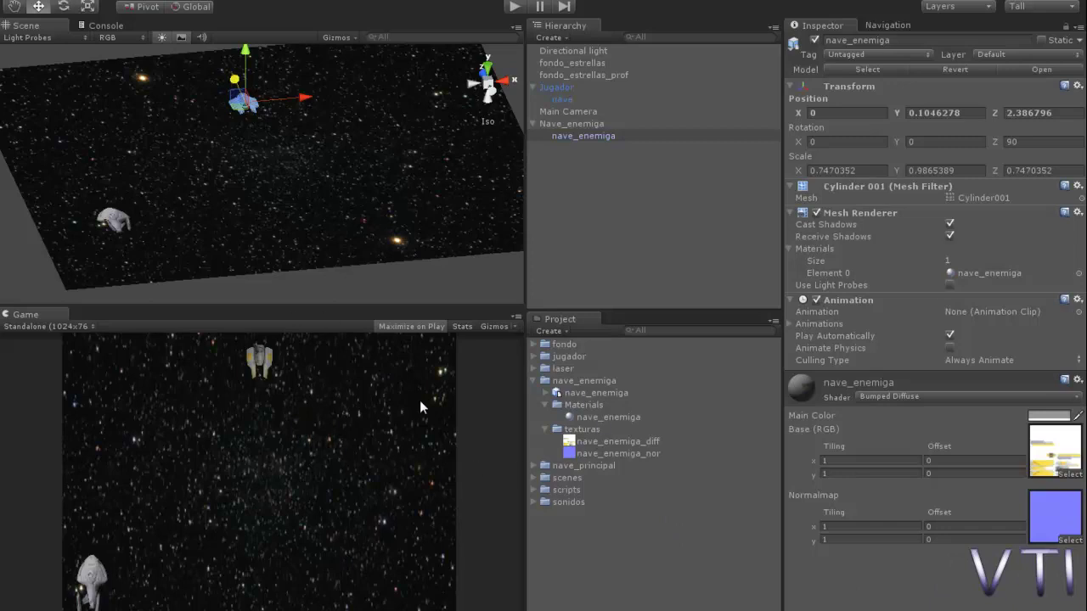
- Review the nave_enemiga material and its _nor and _diff textures, then start play mode
click(599, 420)
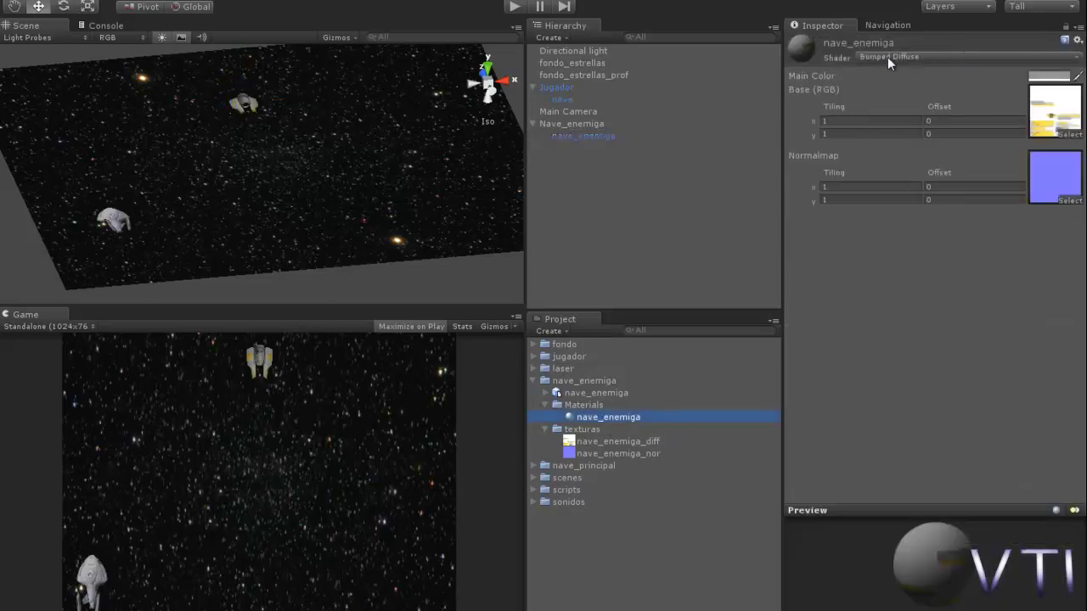
click(646, 453)
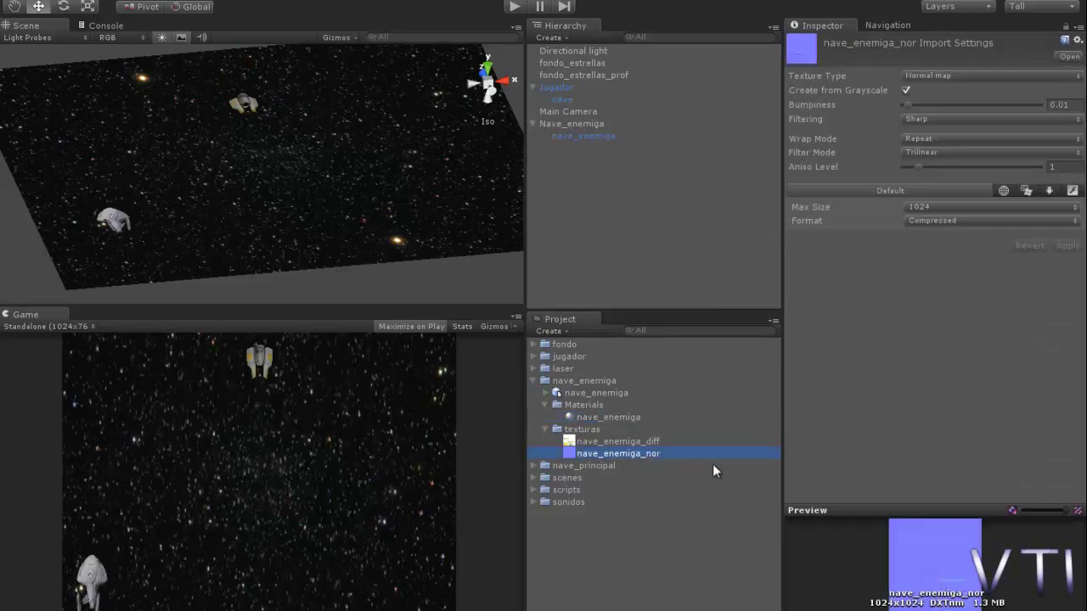
click(638, 440)
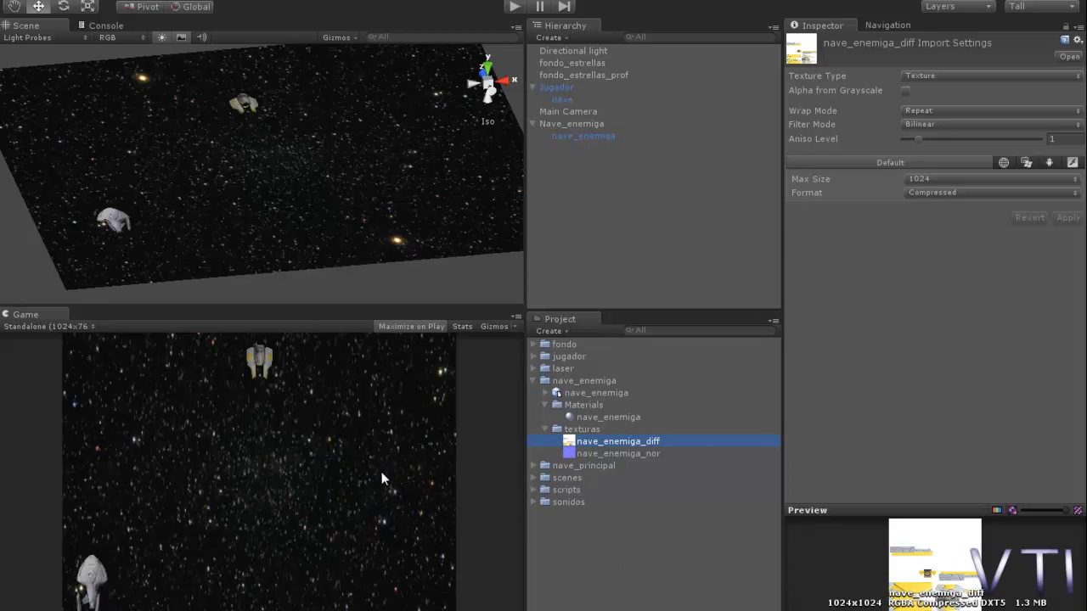
click(514, 7)
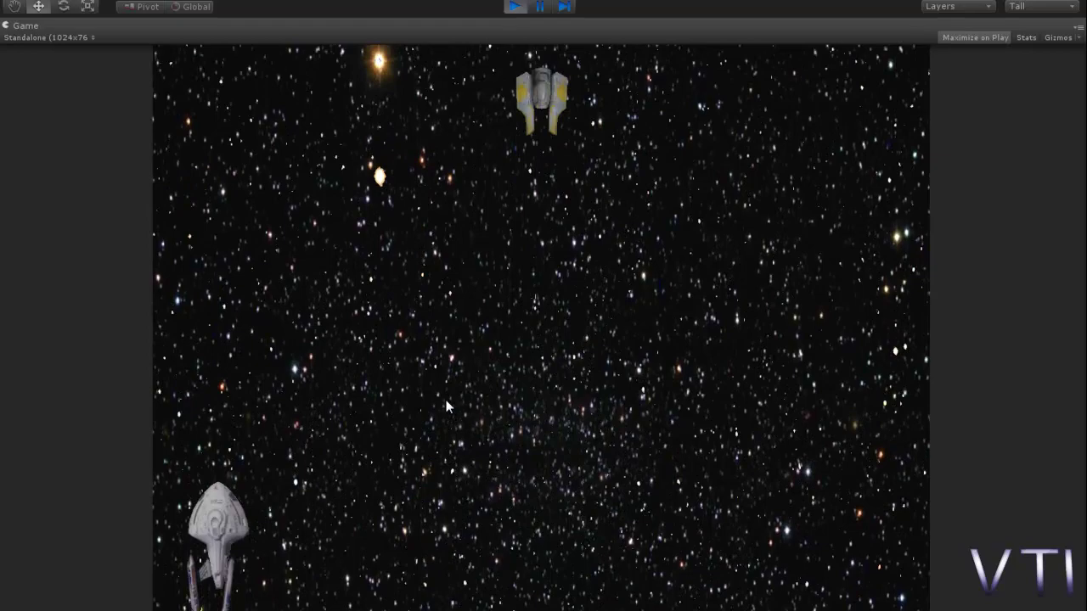
- Steer the player ship left and right while firing lasers at the enemy ship
key(Right)
click(447, 407)
key(Left)
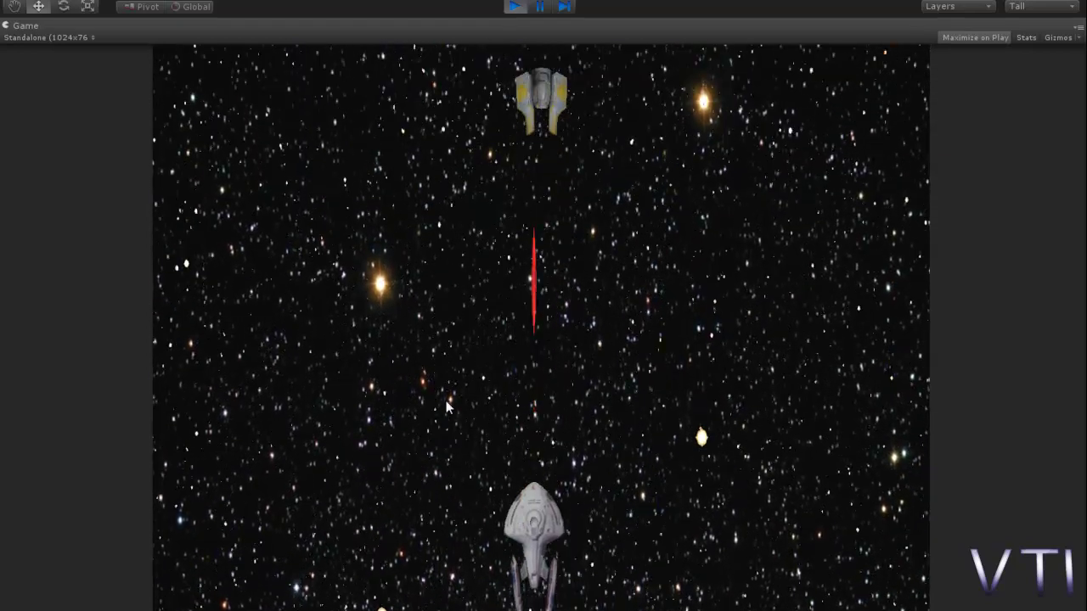
key(Right)
key(Left)
key(Right)
click(447, 407)
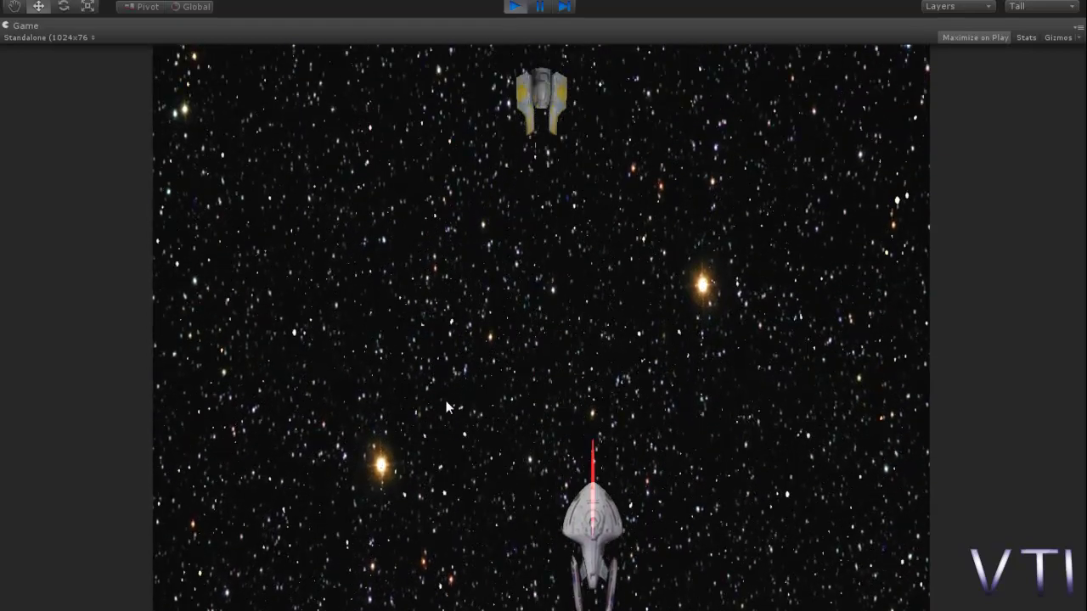
key(Left)
click(447, 407)
key(Left)
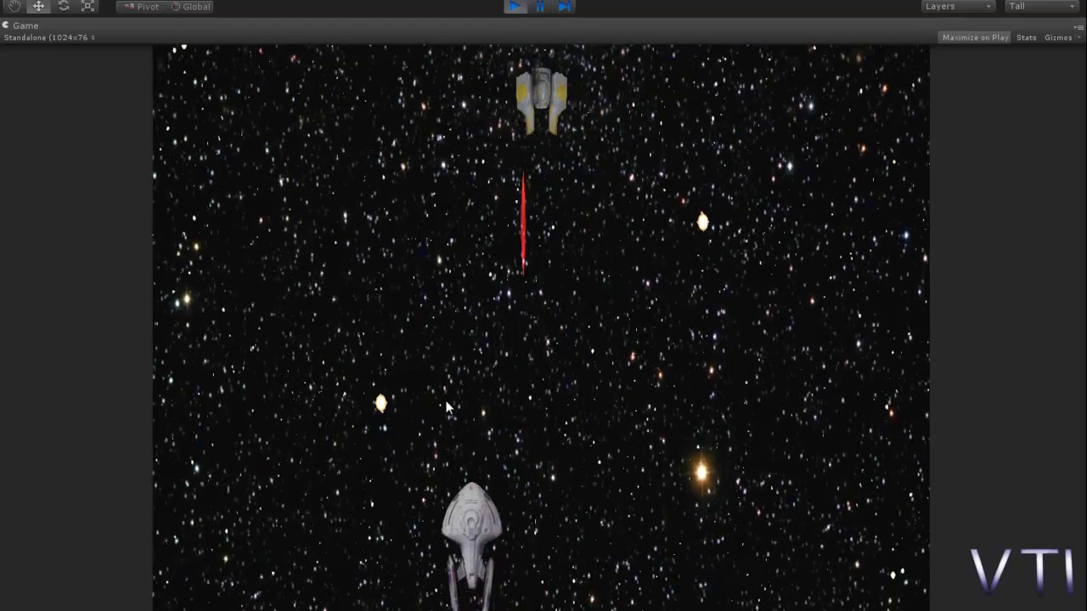
key(Right)
click(448, 407)
key(Left)
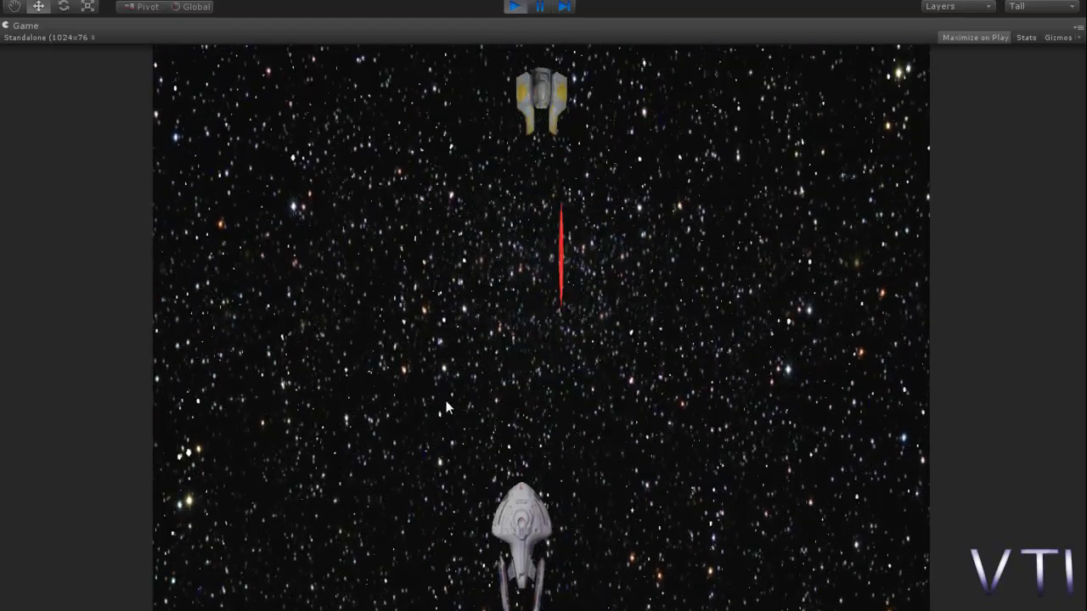
- Line up under the enemy, fire more lasers that leave it intact, then stop play mode
key(Left)
key(Right)
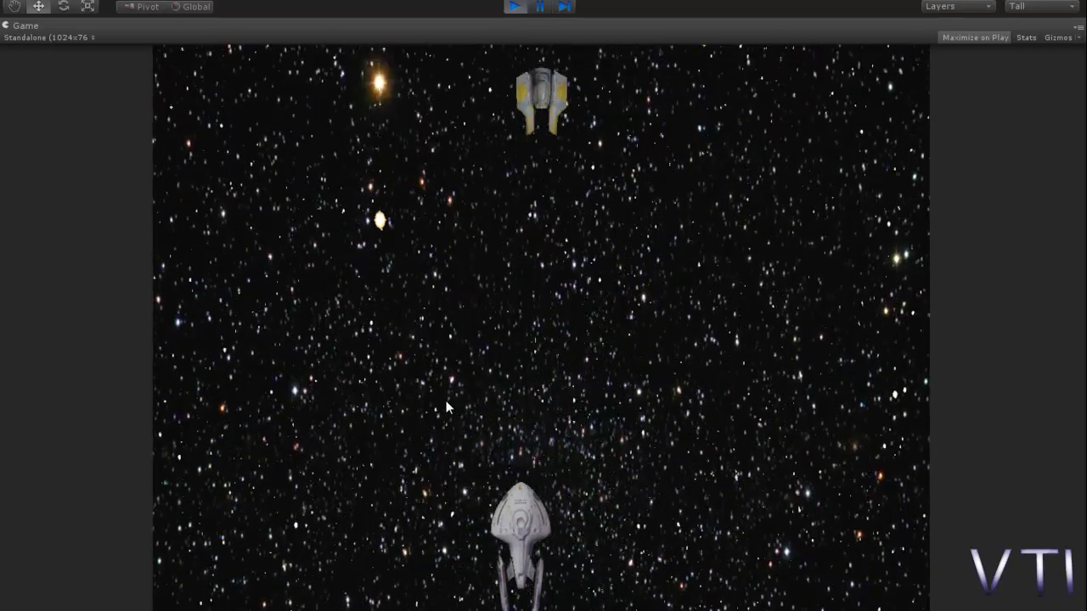
key(Left)
key(Right)
key(Left)
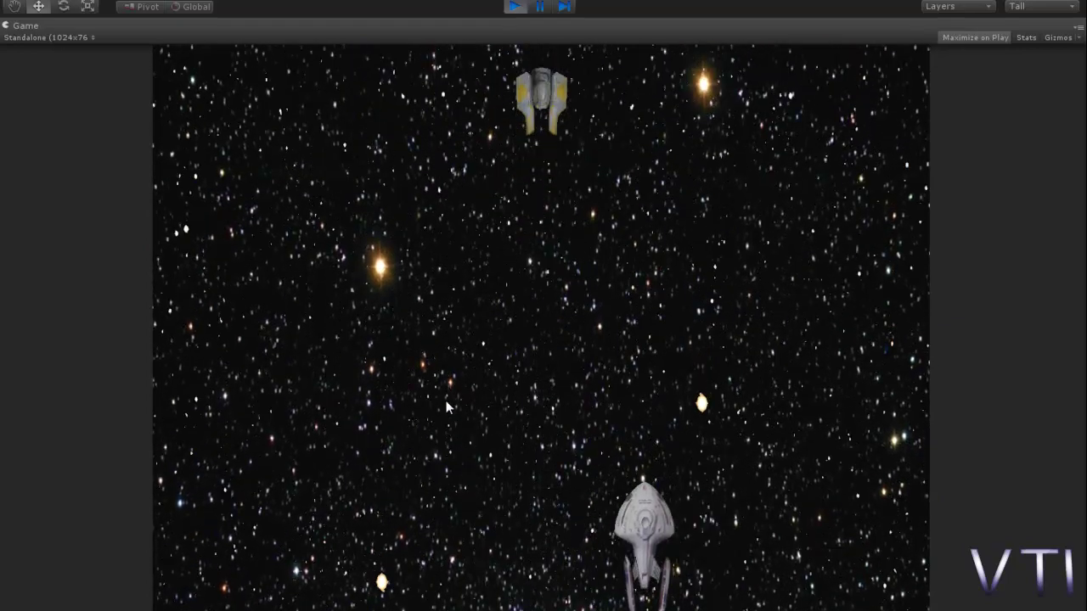
key(Left)
click(447, 406)
key(Right)
key(Right)
key(Left)
click(447, 407)
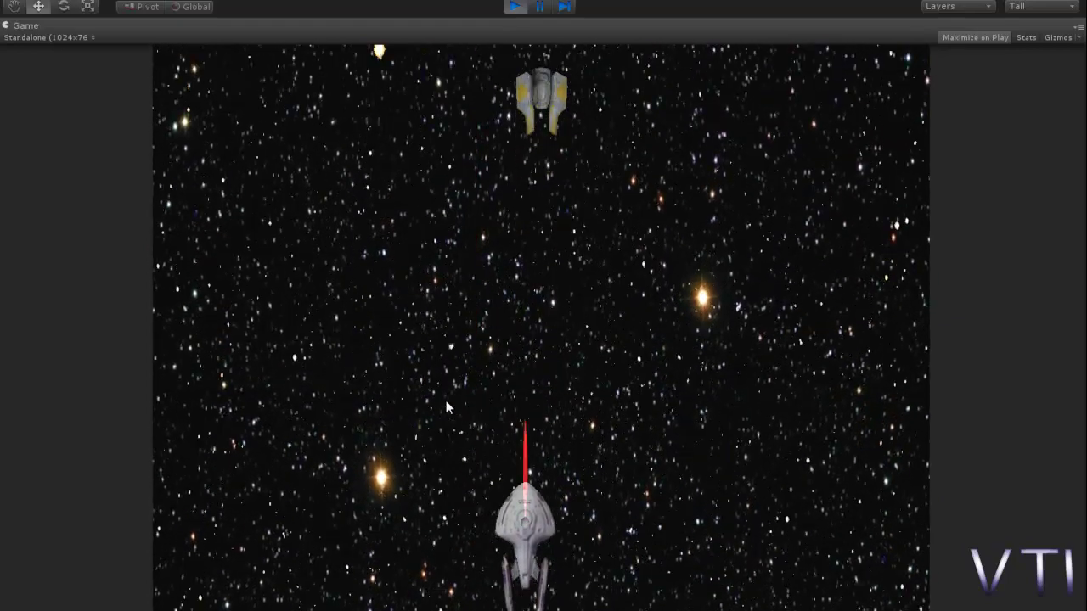
key(Right)
key(Left)
click(447, 407)
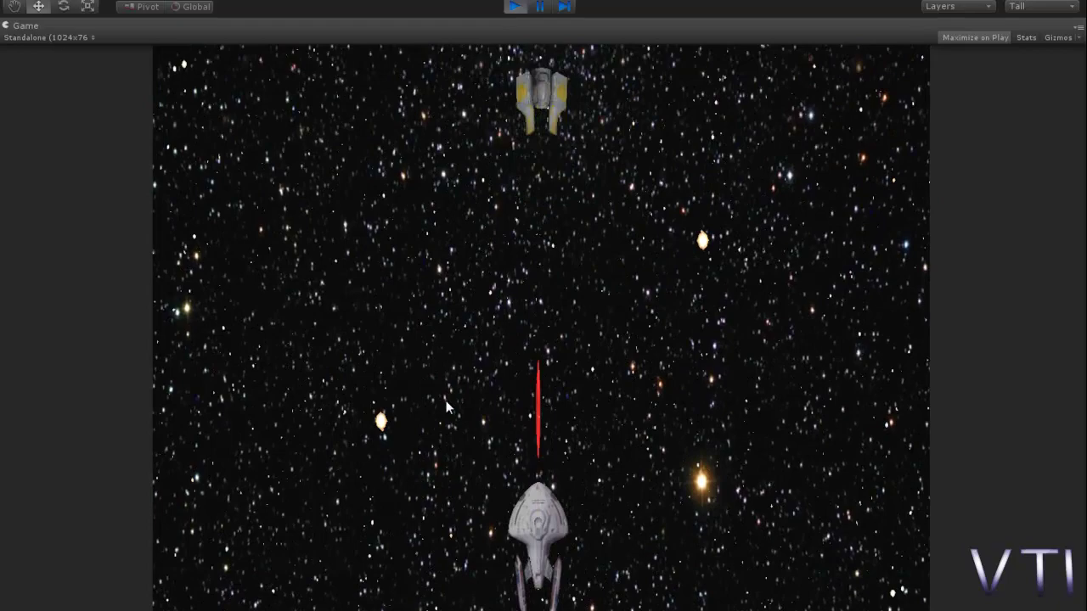
key(Right)
key(Left)
key(Right)
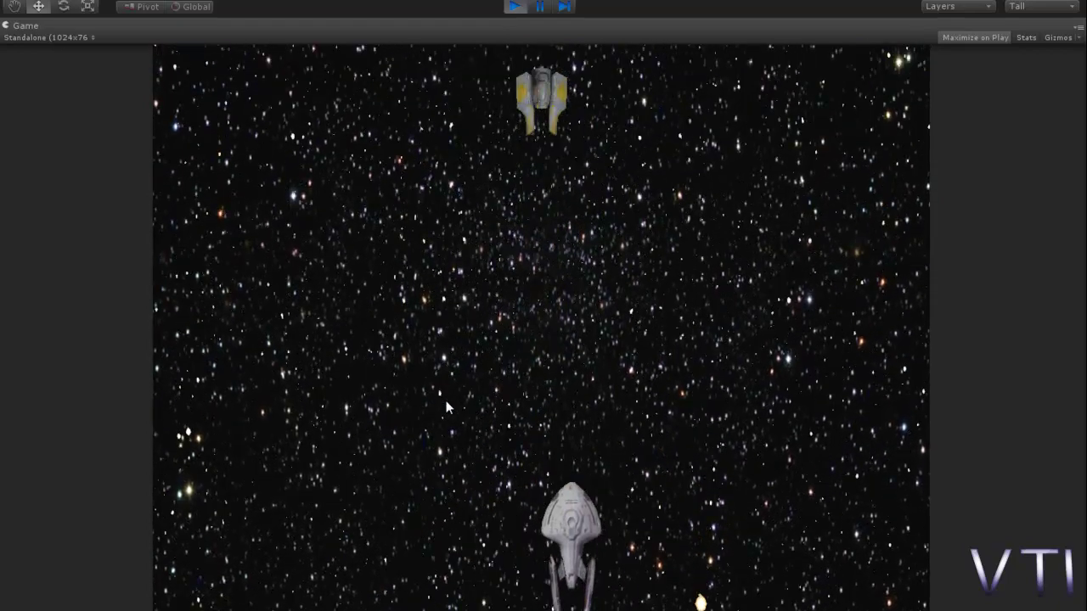
key(Left)
click(447, 406)
key(Left)
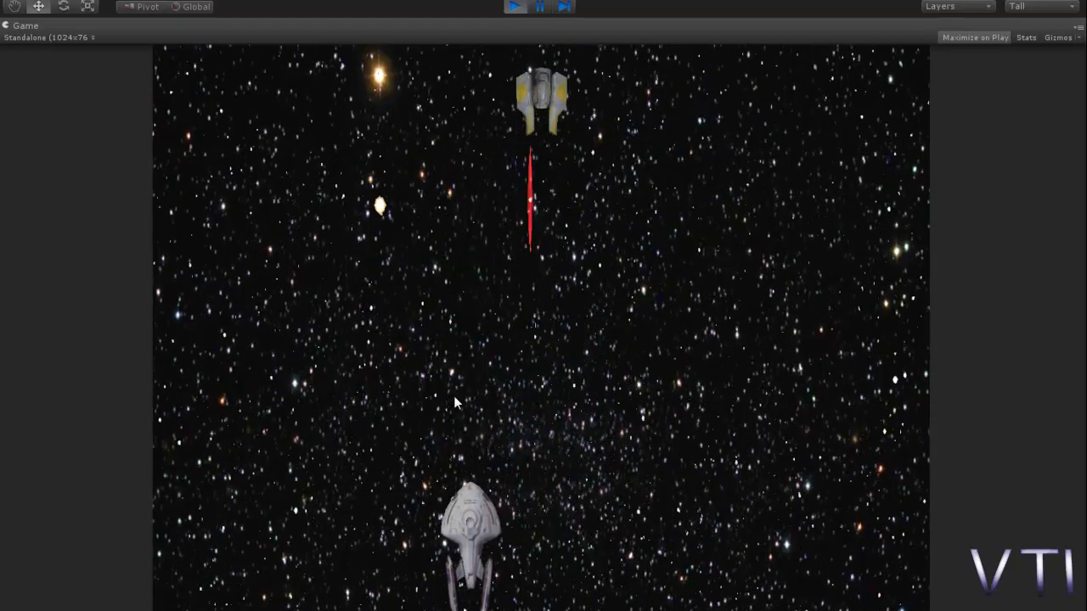
key(Right)
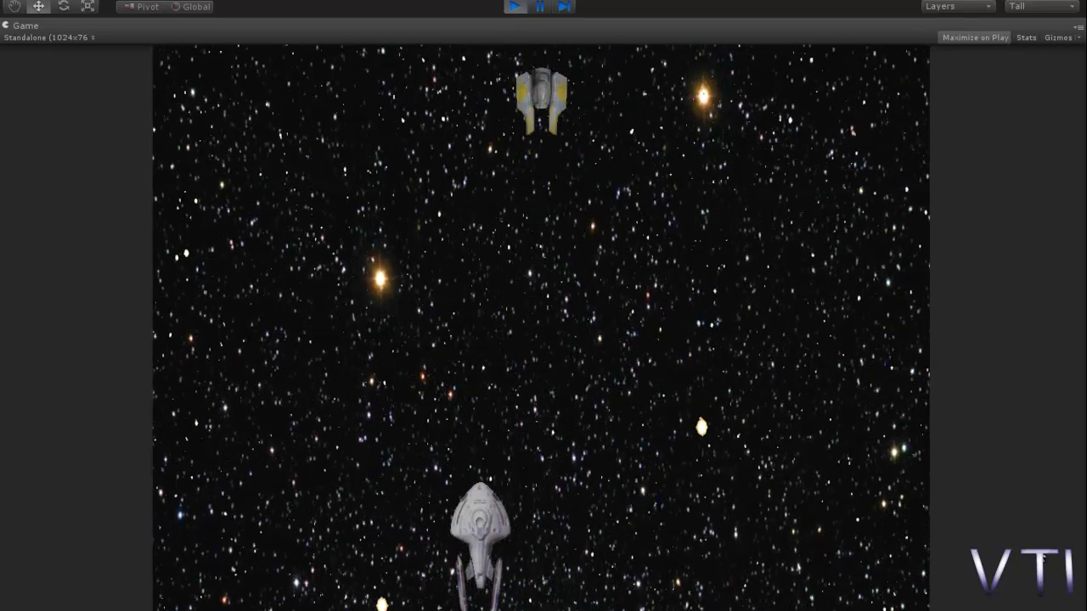
click(514, 5)
- Set the child nave_enemiga model's Y and Z position to 0
click(592, 125)
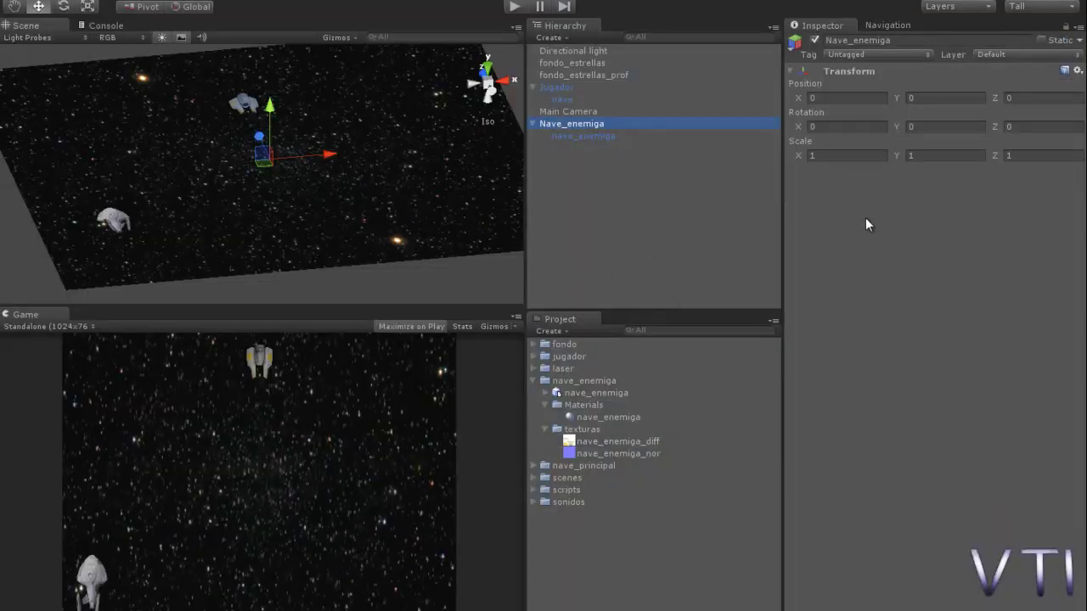
click(568, 136)
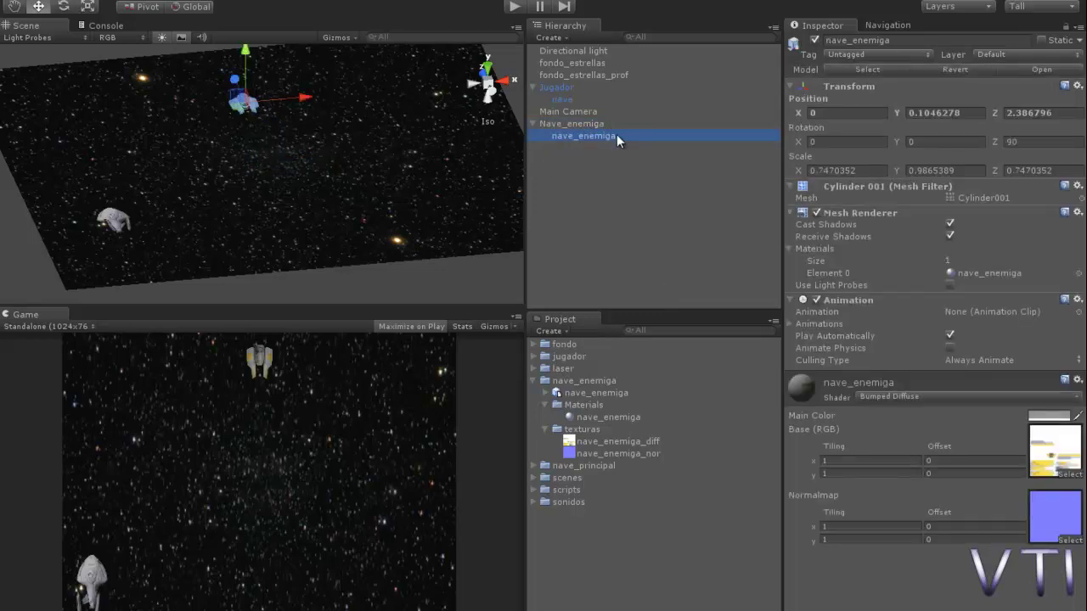
click(976, 114)
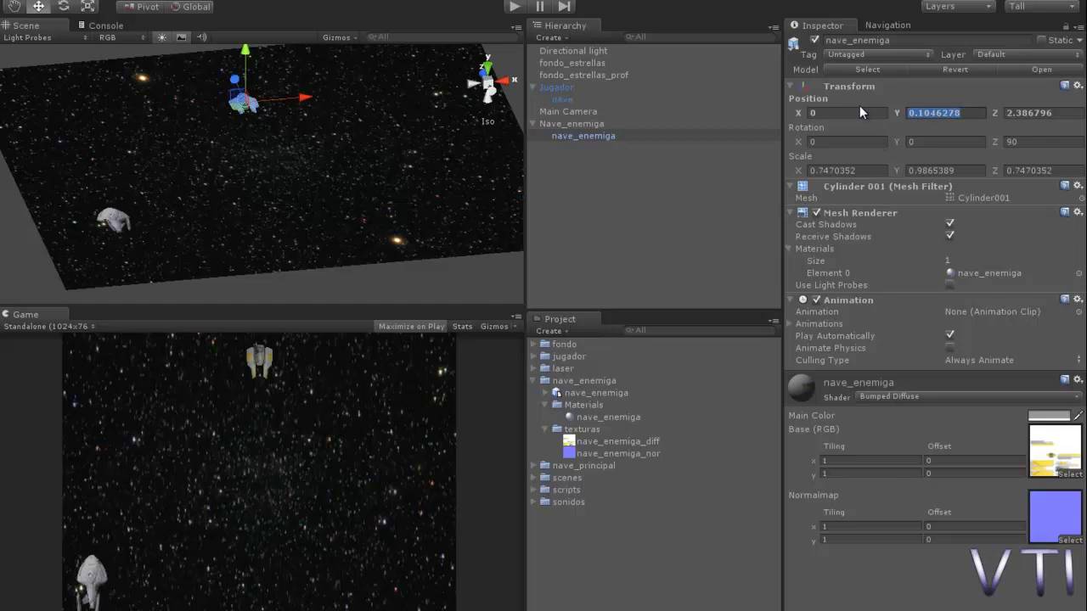
text(0)
key(Tab)
text(0)
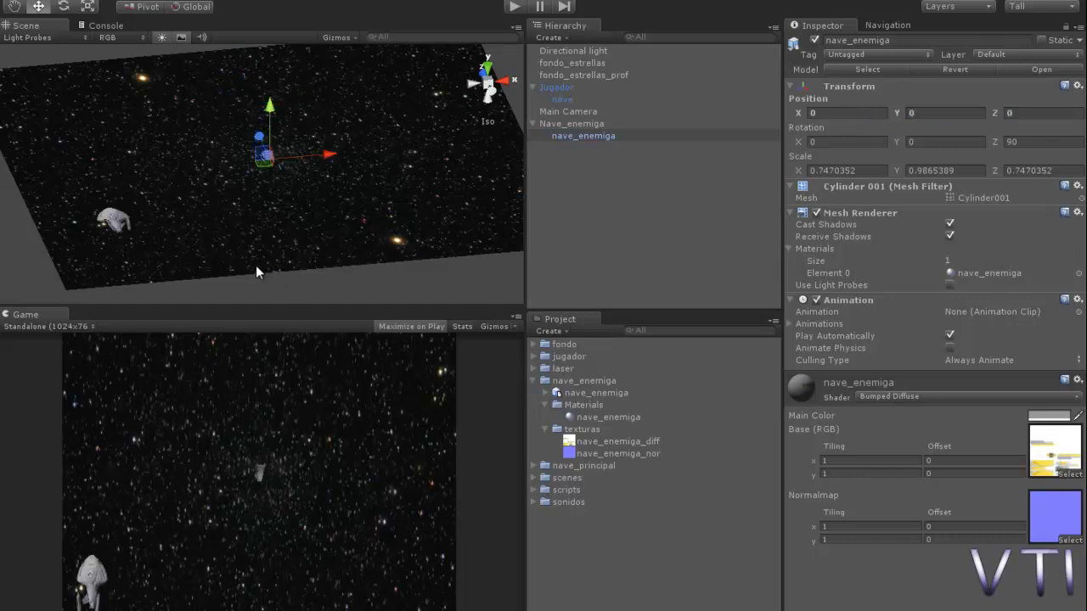
- Raise the Nave_enemiga parent along Y to 0.1614709
click(594, 126)
click(606, 136)
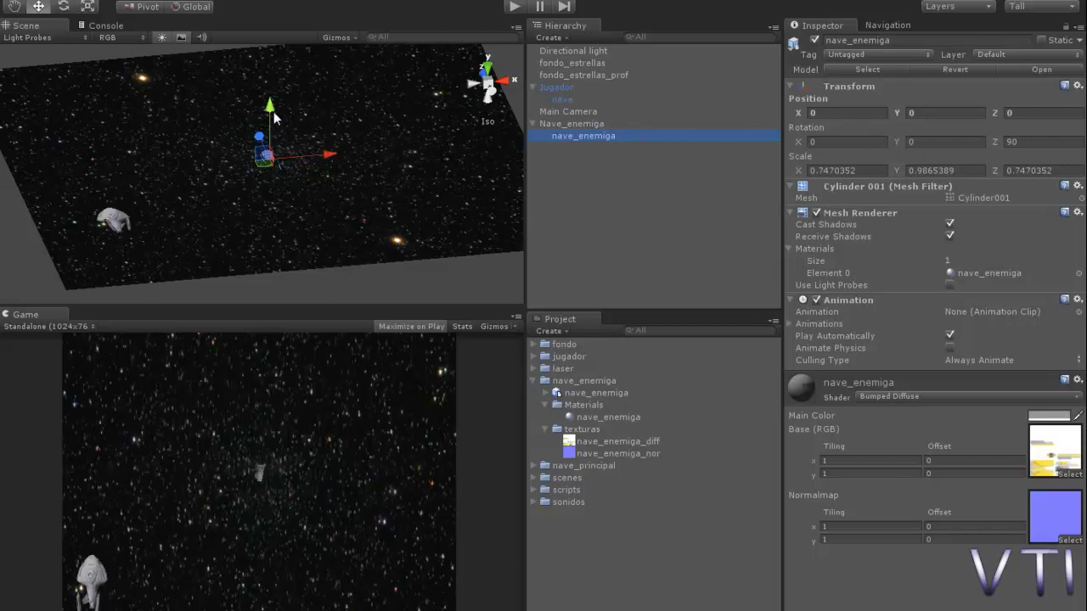
click(600, 125)
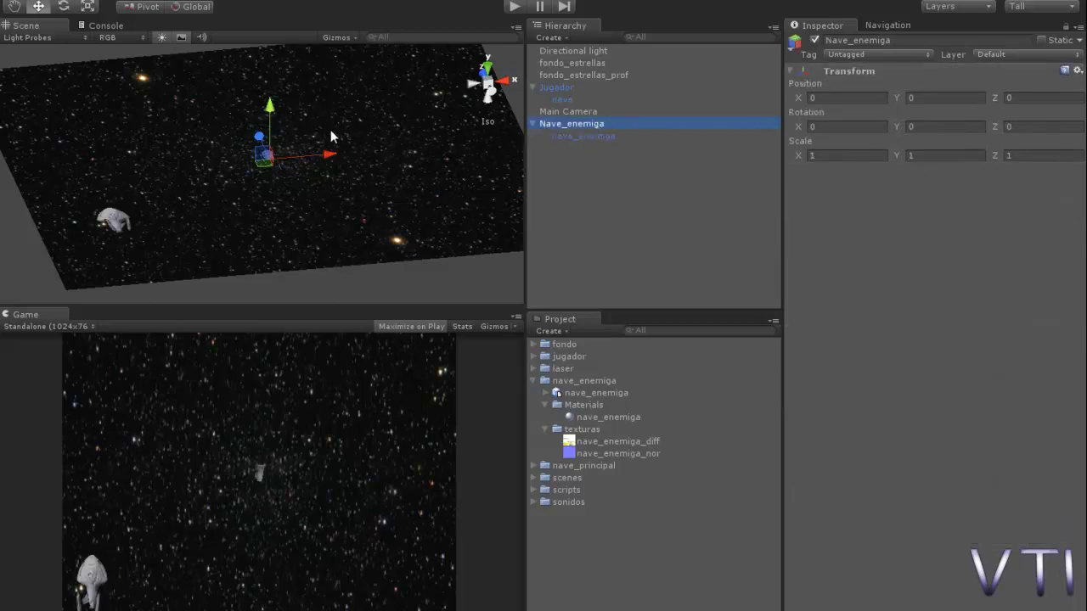
drag(272, 116, 231, 82)
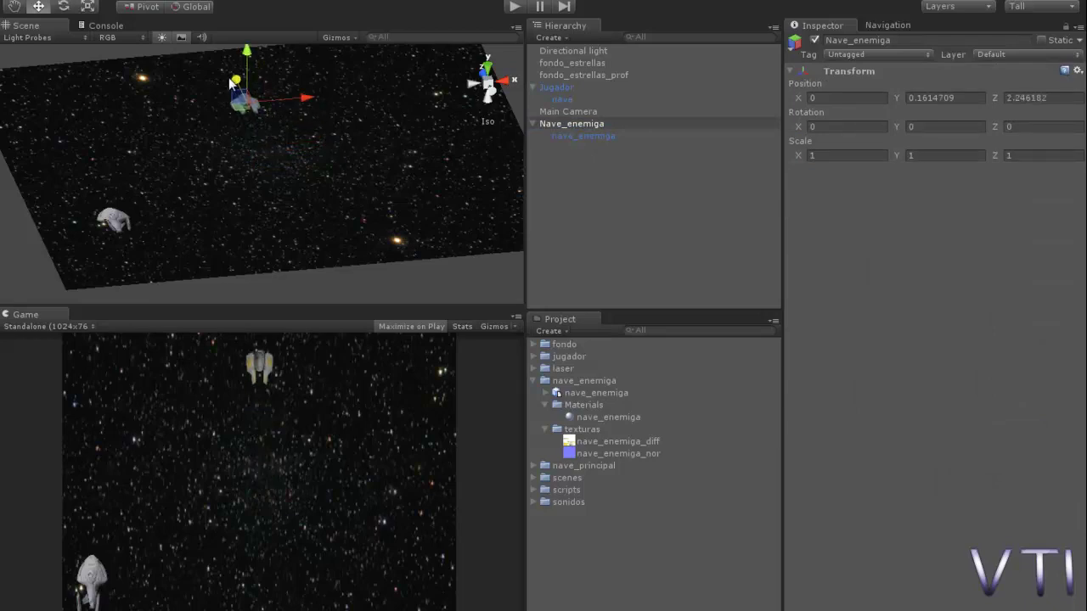
- Add a Rigidbody to Nave_enemiga
click(594, 136)
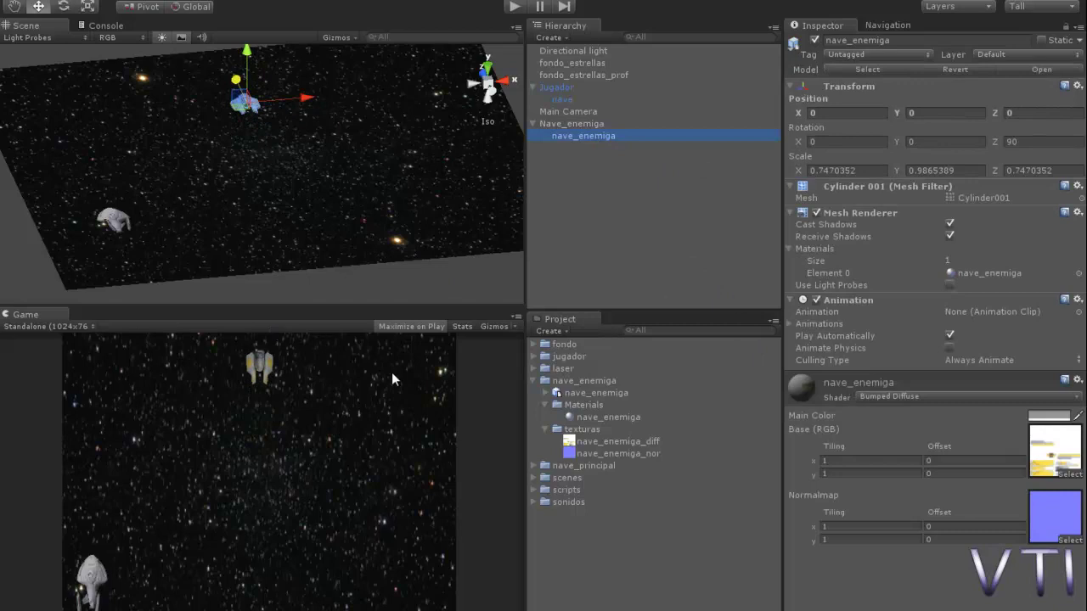
click(593, 123)
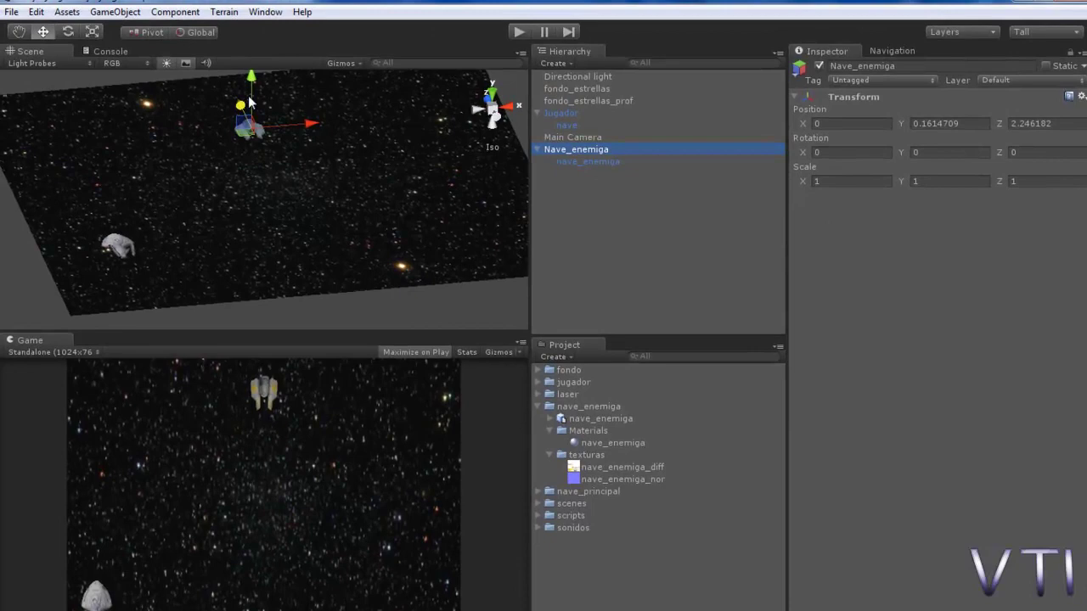
click(176, 12)
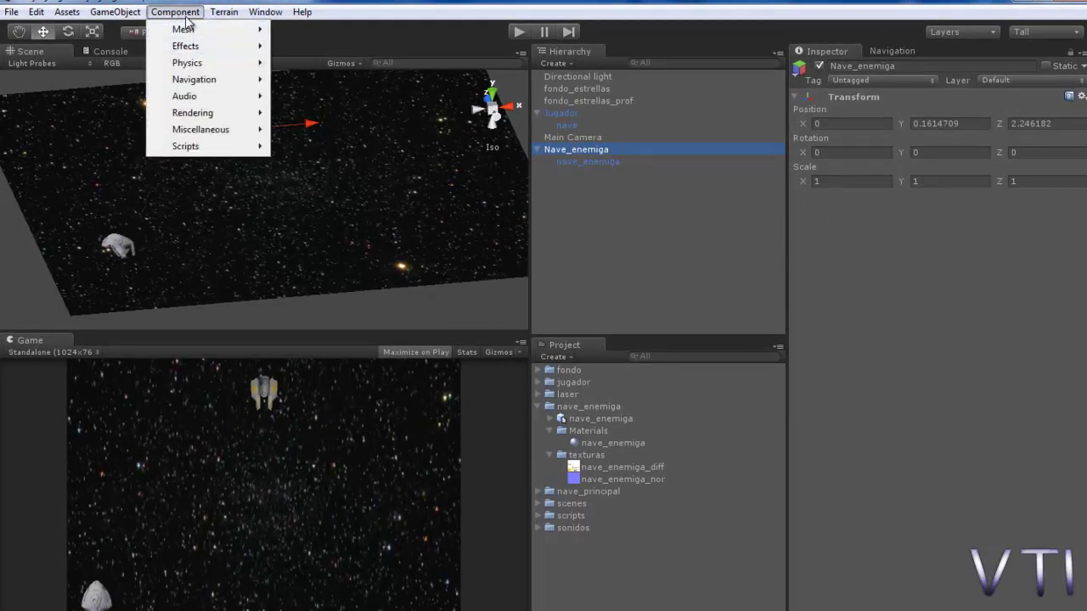
mouse_move(194, 65)
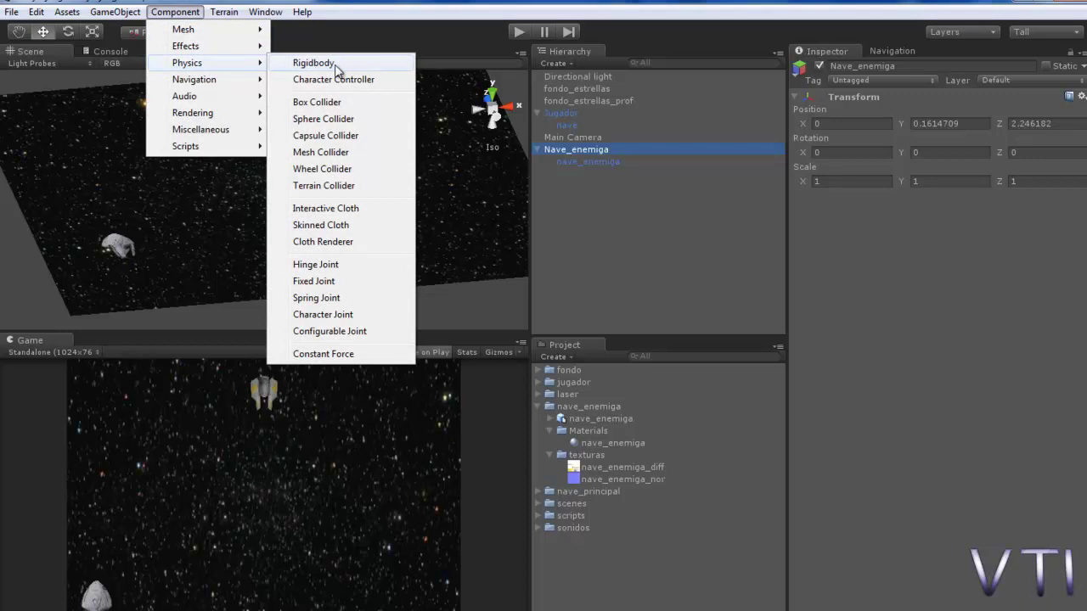
click(314, 63)
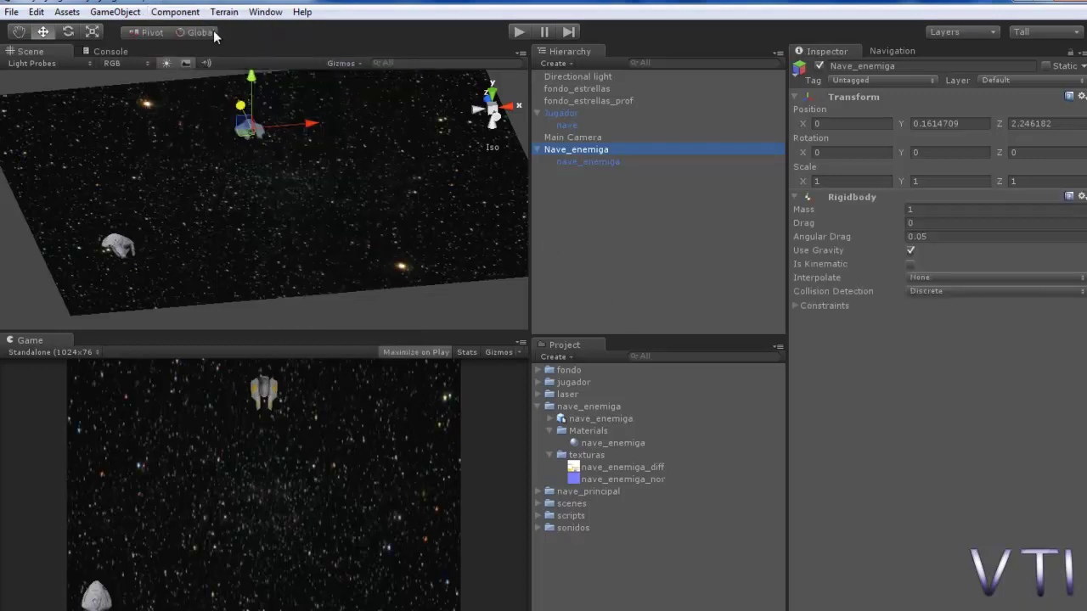
- Add a Capsule Collider of radius 0.5 and height 1 to Nave_enemiga
click(176, 12)
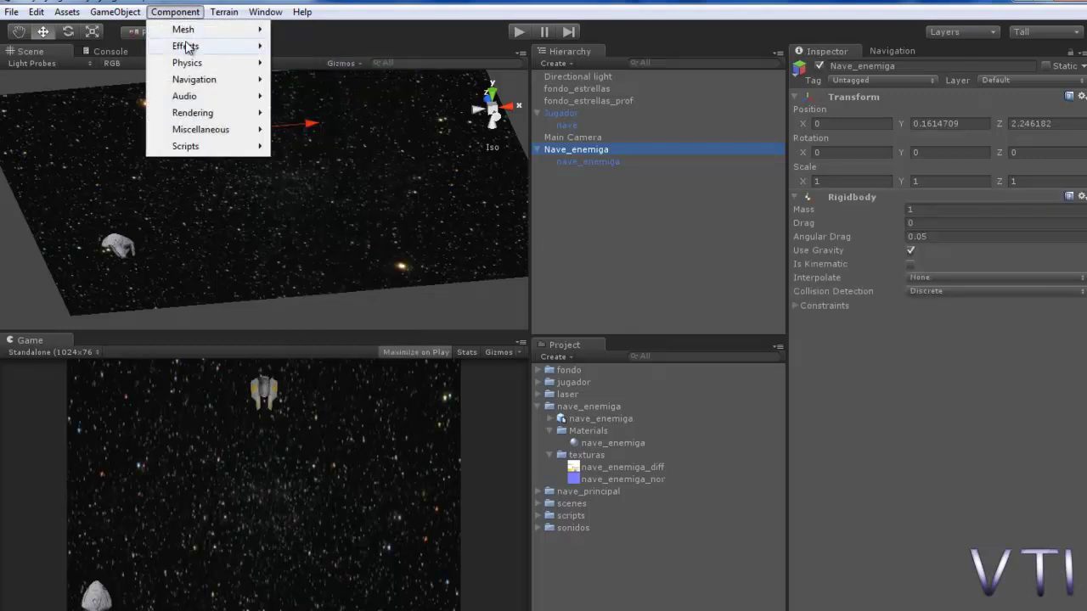
mouse_move(245, 64)
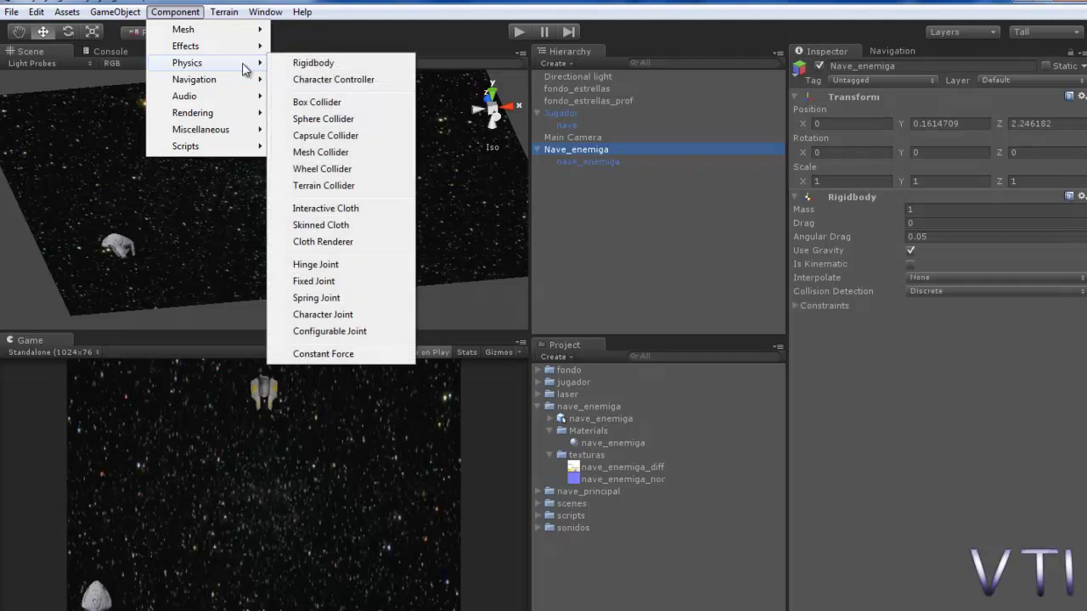
click(326, 136)
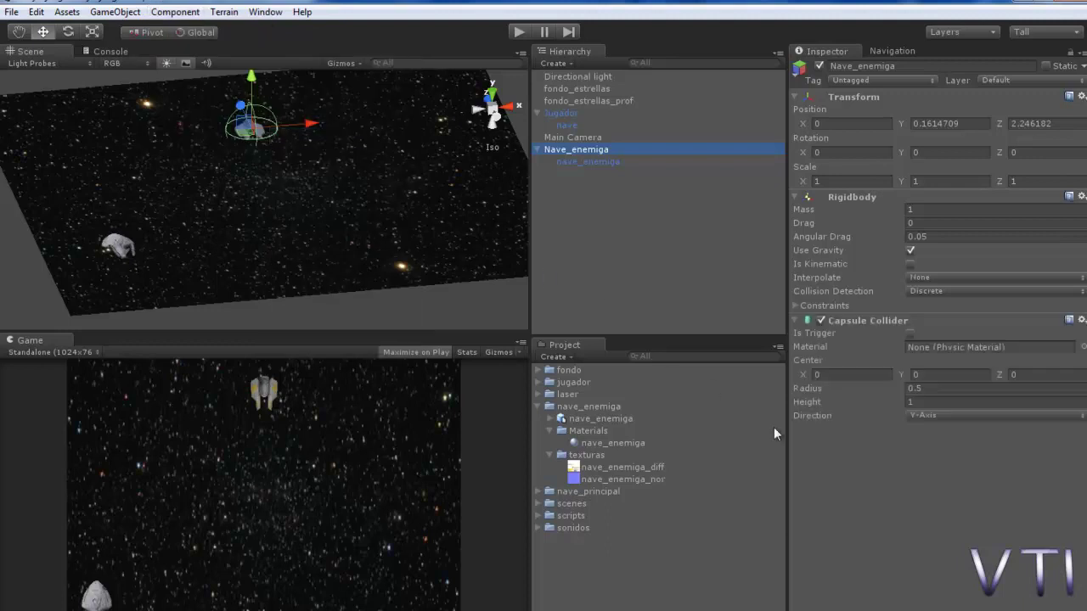
click(384, 415)
middle_drag(356, 265, 335, 263)
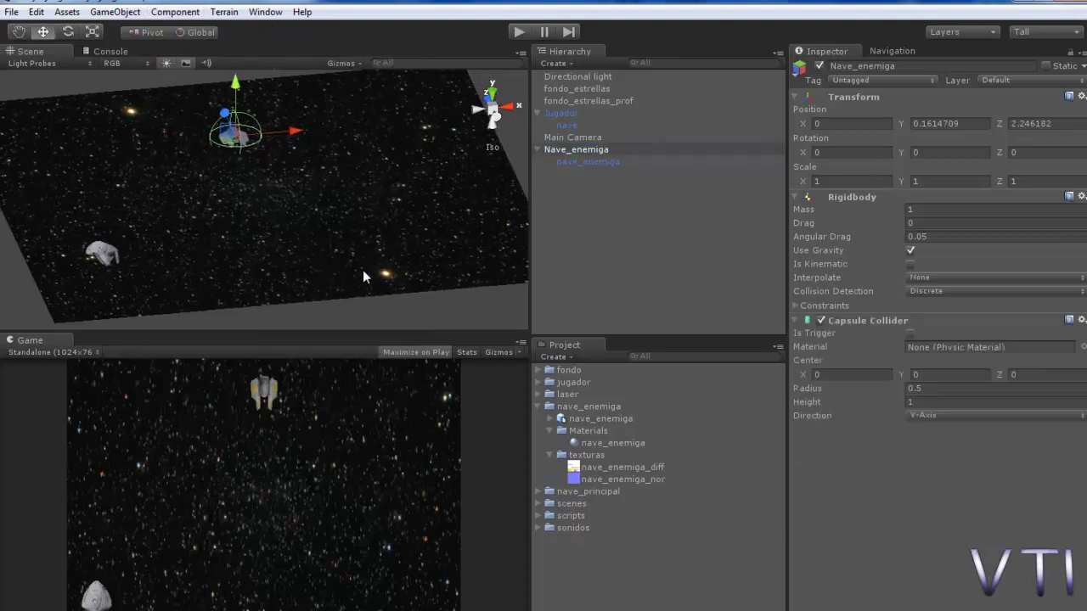
middle_drag(408, 224, 382, 223)
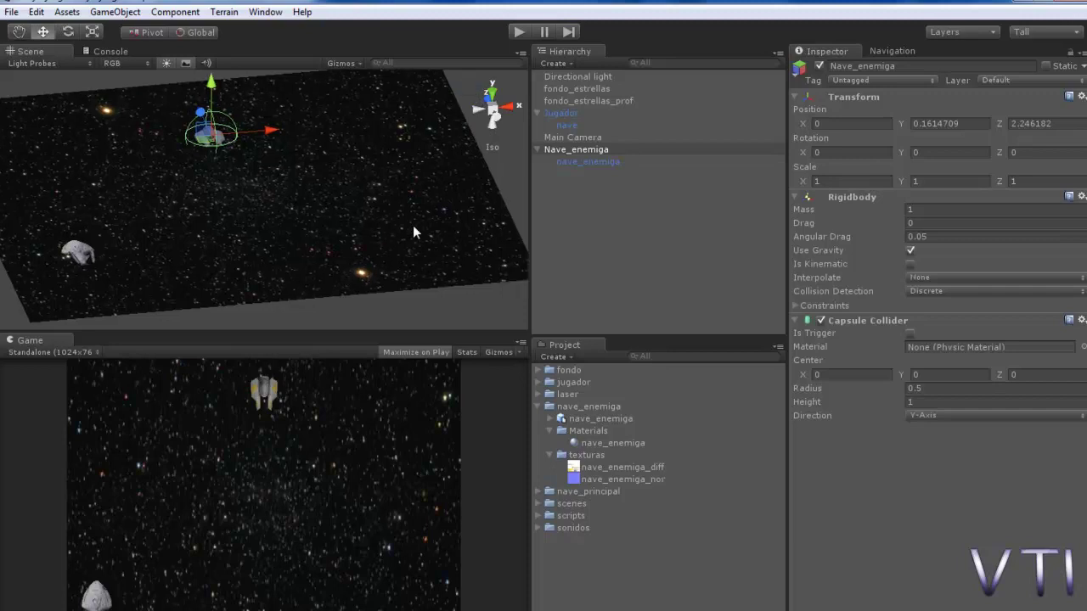
- Orbit, zoom and pan the Scene view onto the enemy ship and its capsule collider
click(509, 111)
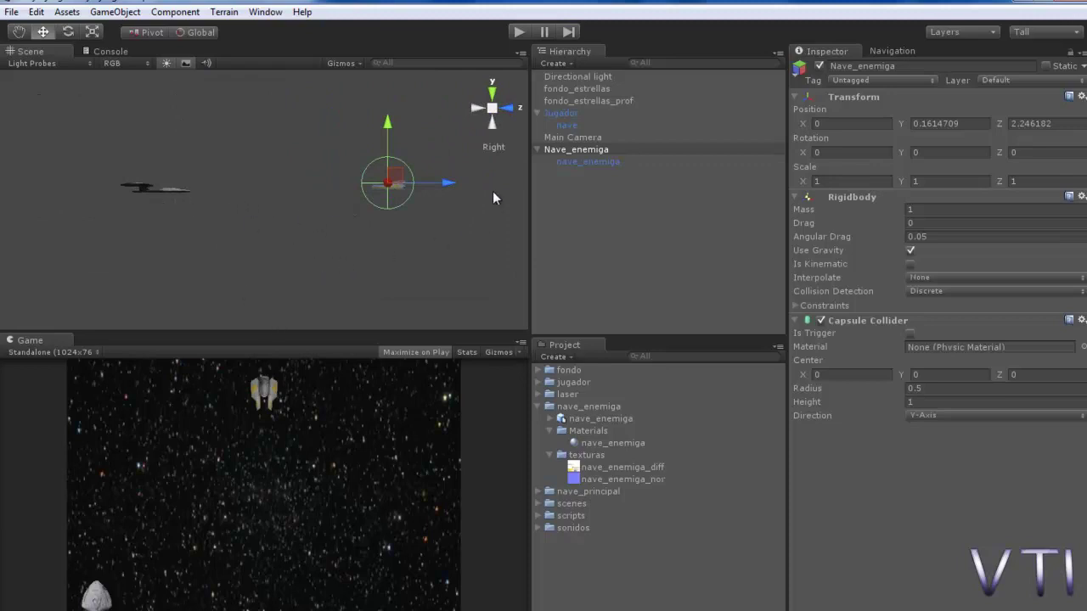
alt+drag(426, 178, 337, 288)
scroll(337, 287, up, 5)
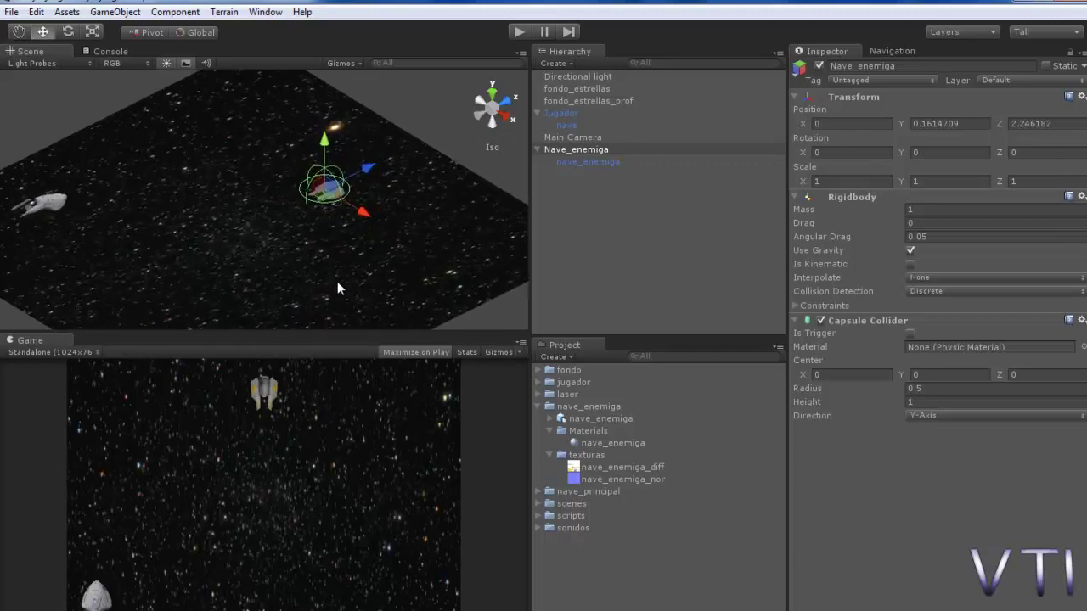
middle_drag(345, 285, 286, 247)
scroll(266, 265, up, 5)
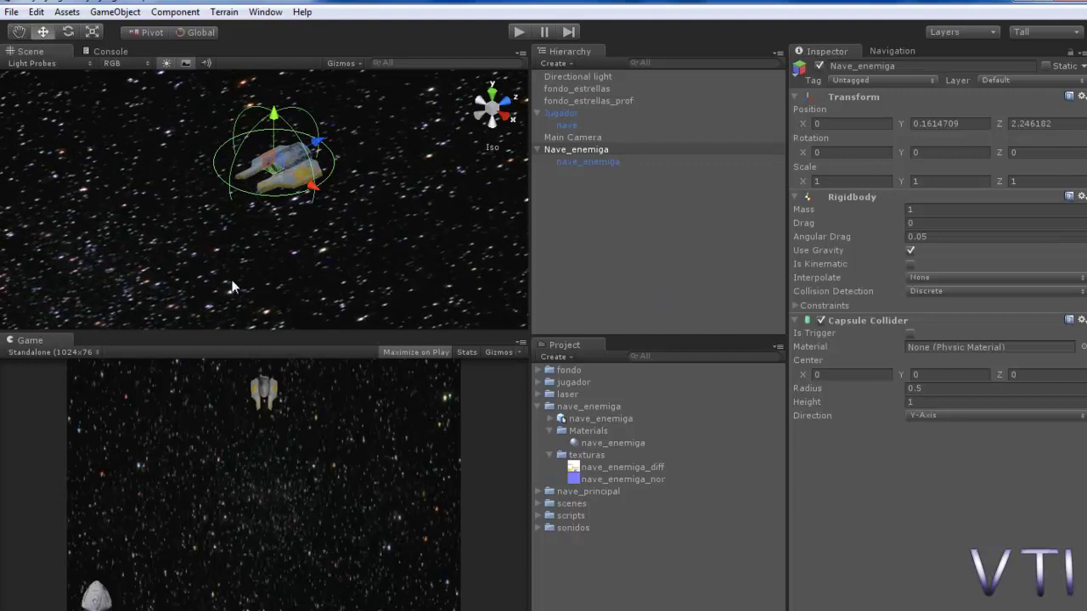
middle_drag(232, 286, 213, 218)
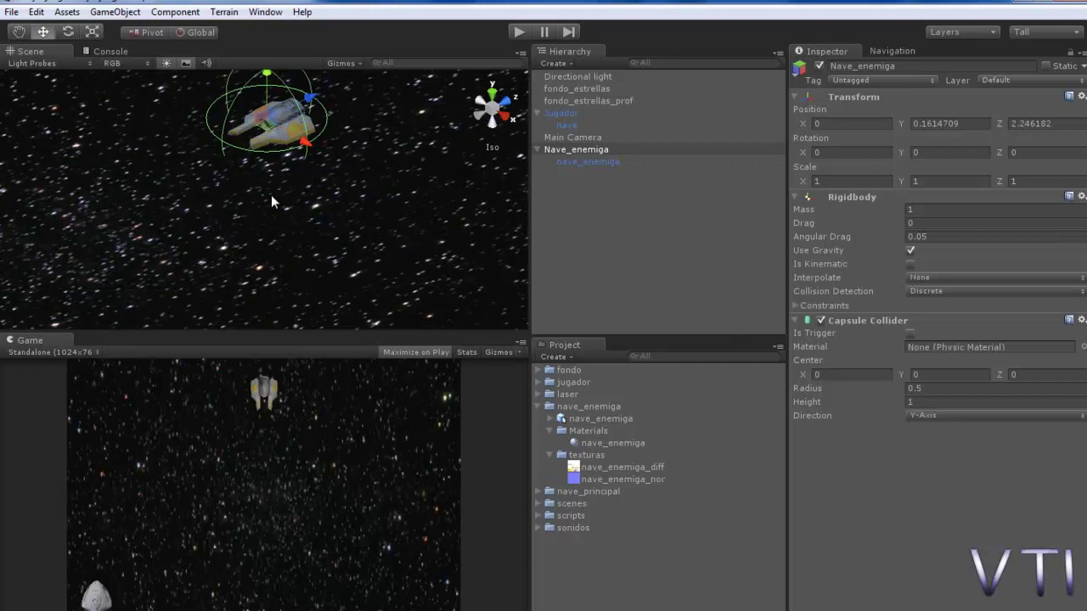
alt+drag(272, 202, 285, 229)
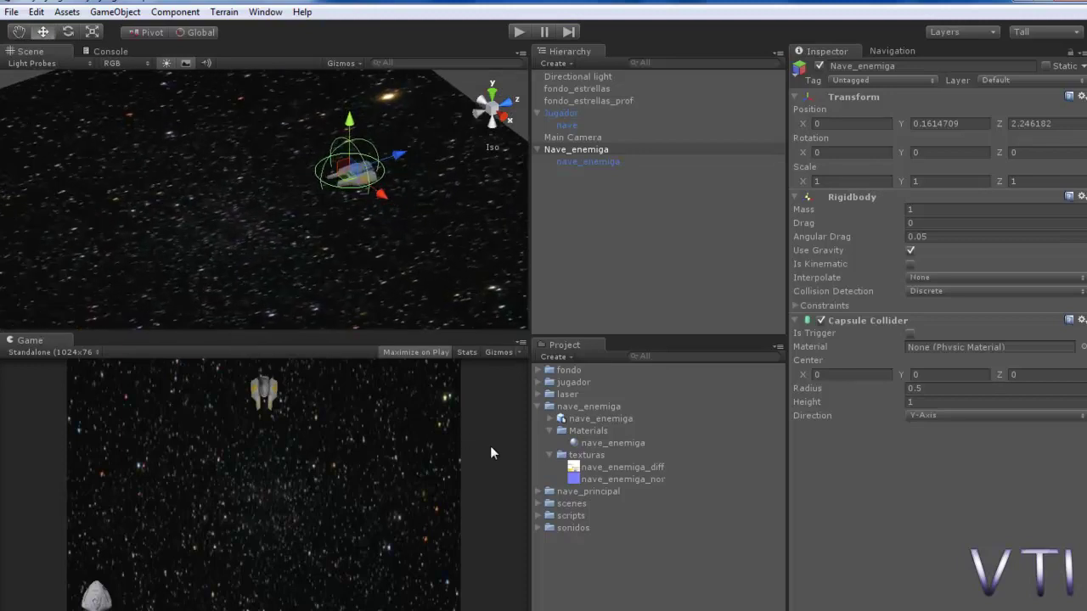
- Place an instance of the laser prefab from the jugador folder into the scene
click(539, 383)
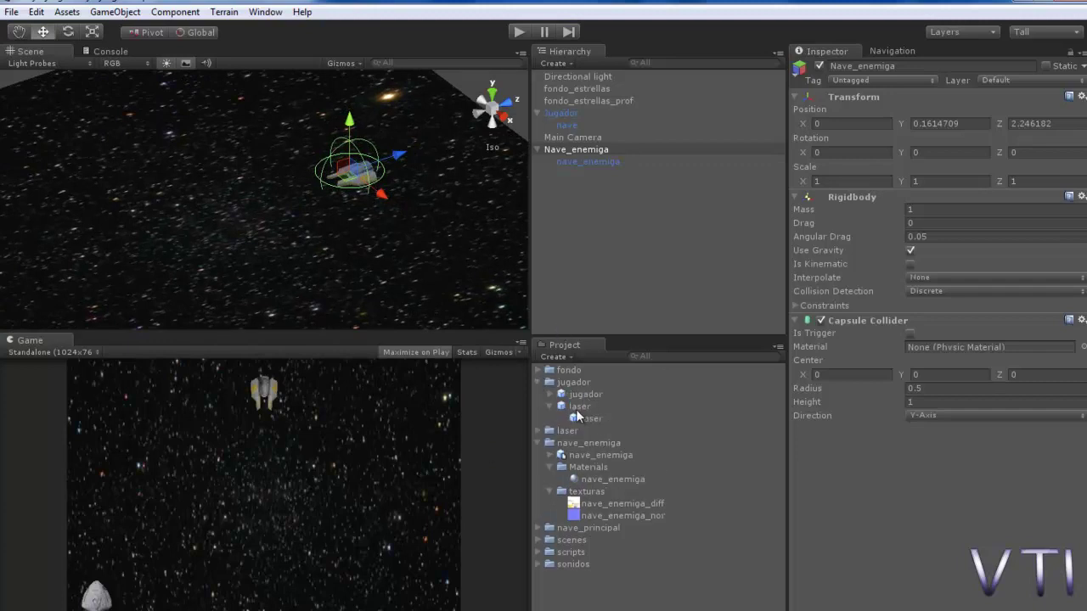
click(549, 406)
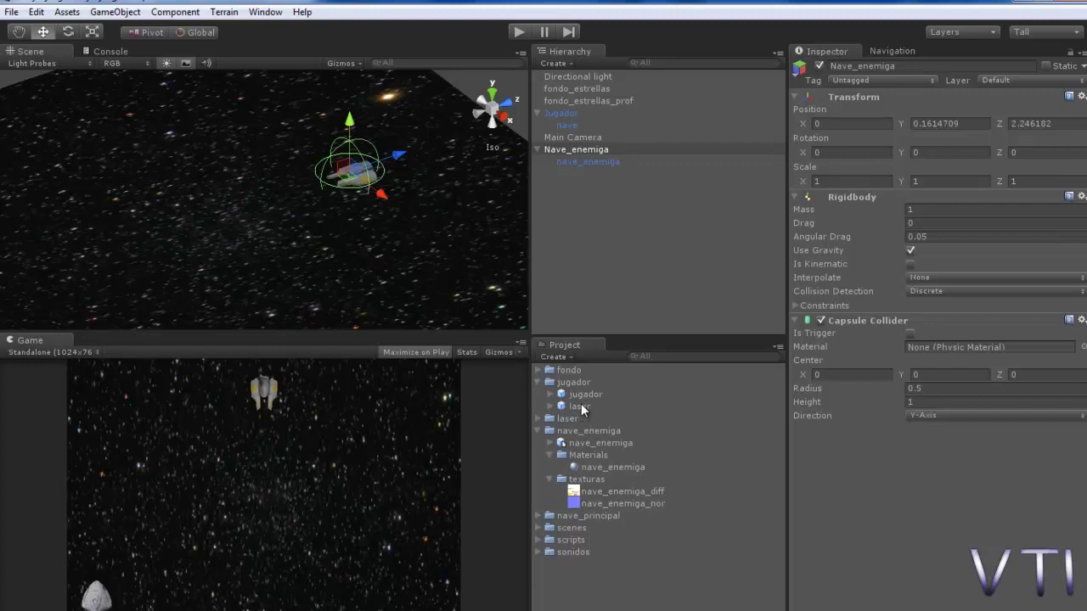
drag(582, 410, 715, 318)
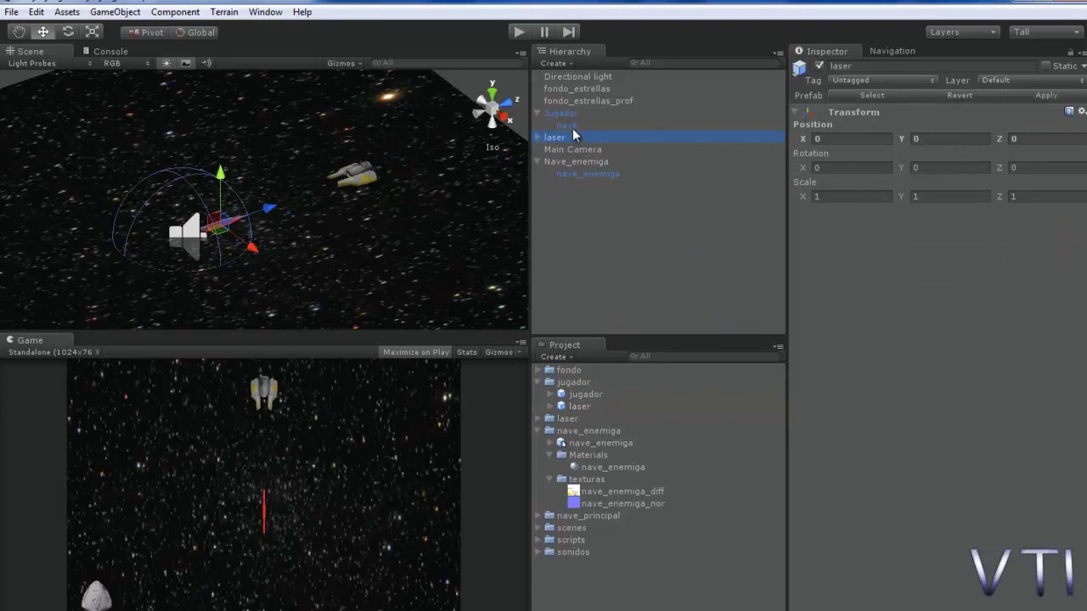
click(541, 136)
- Add a Box Collider to the laser and begin narrowing its X size
click(182, 13)
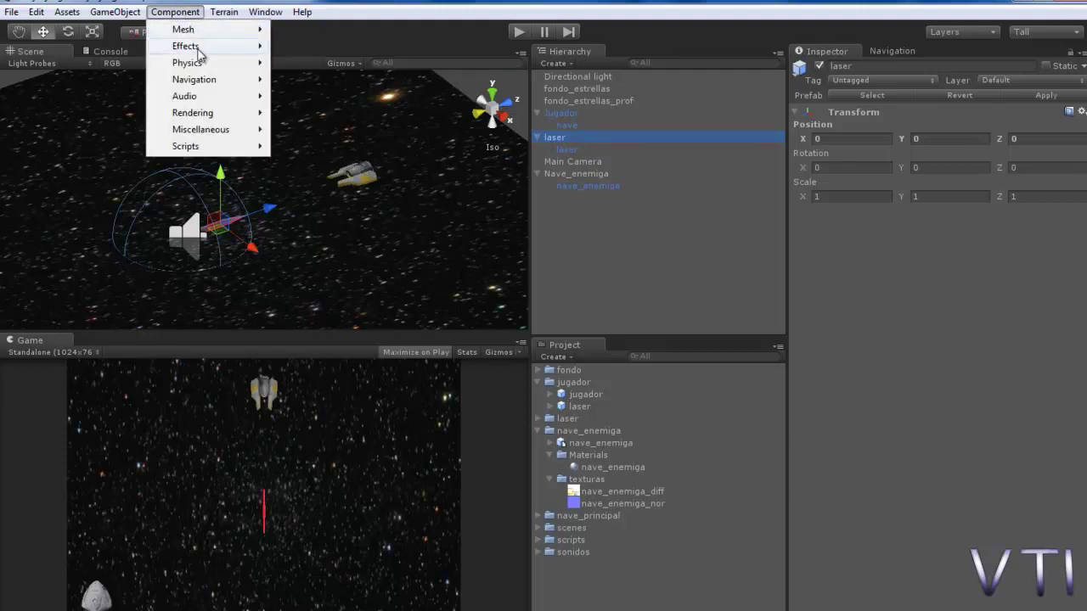
mouse_move(202, 65)
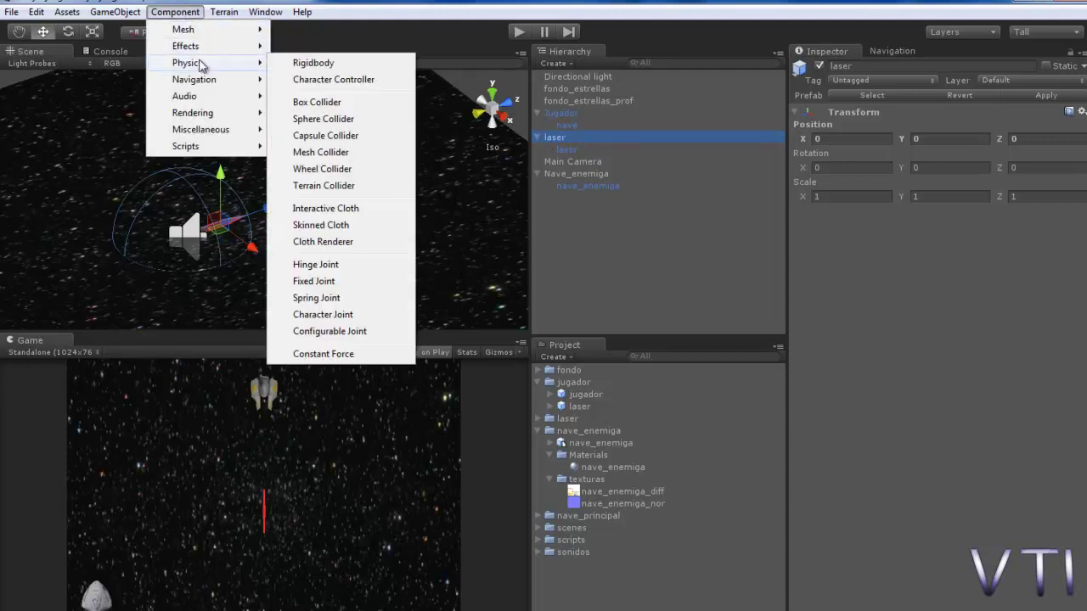
click(331, 105)
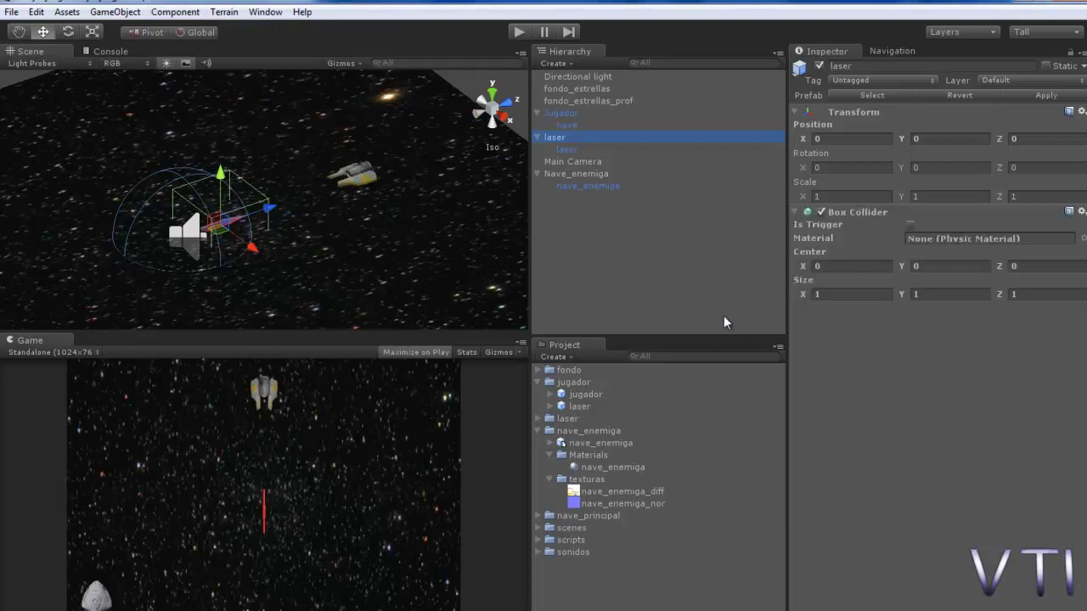
drag(796, 293, 788, 292)
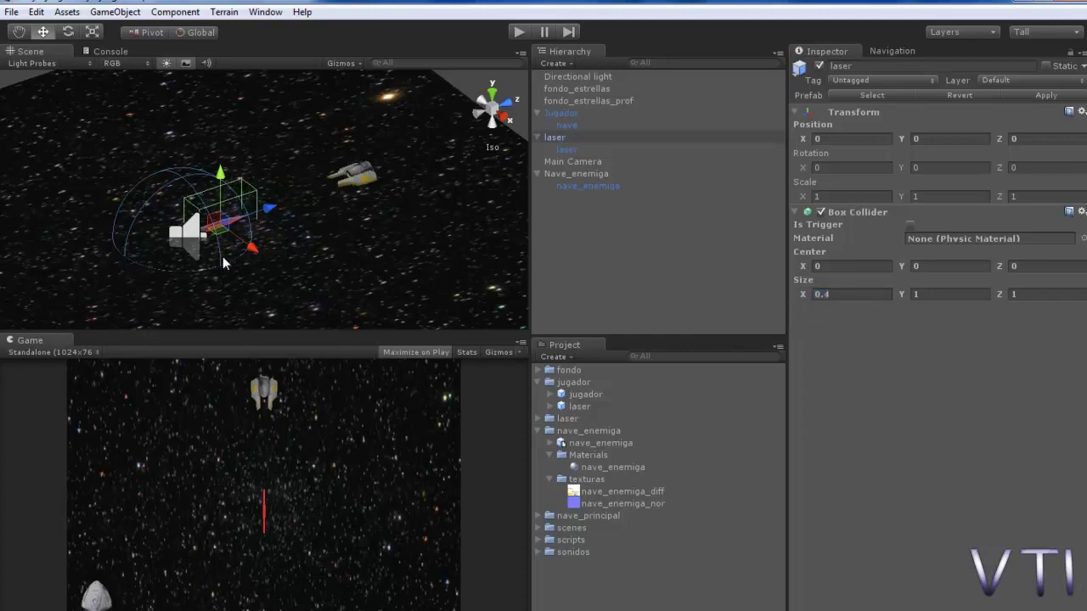
- Resize the laser's Box Collider to X 0.11 and Y 0.21, checking it from several views
click(491, 88)
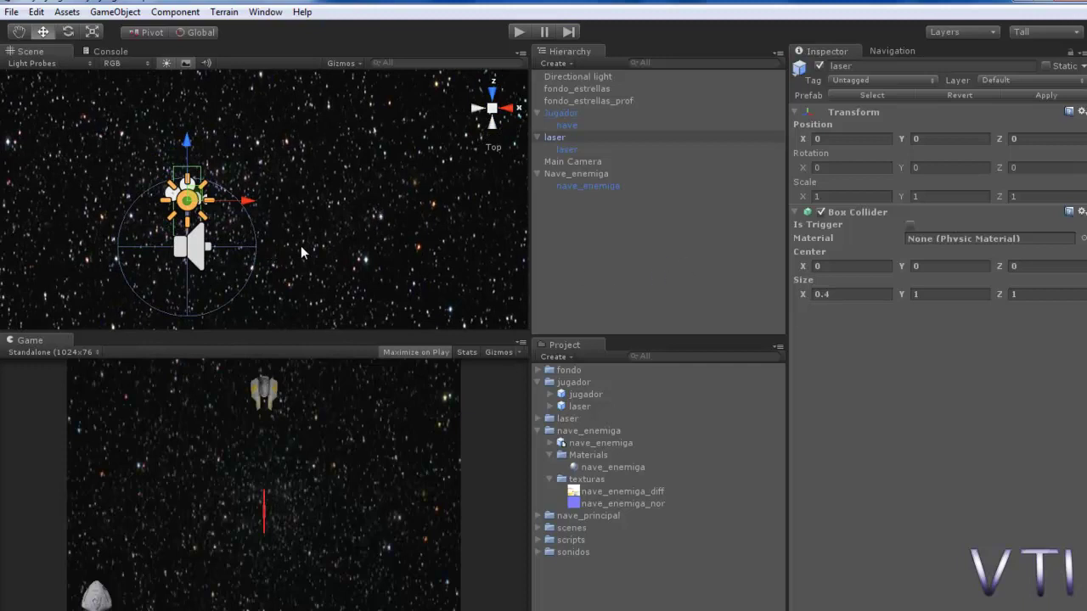
middle_drag(300, 245, 345, 227)
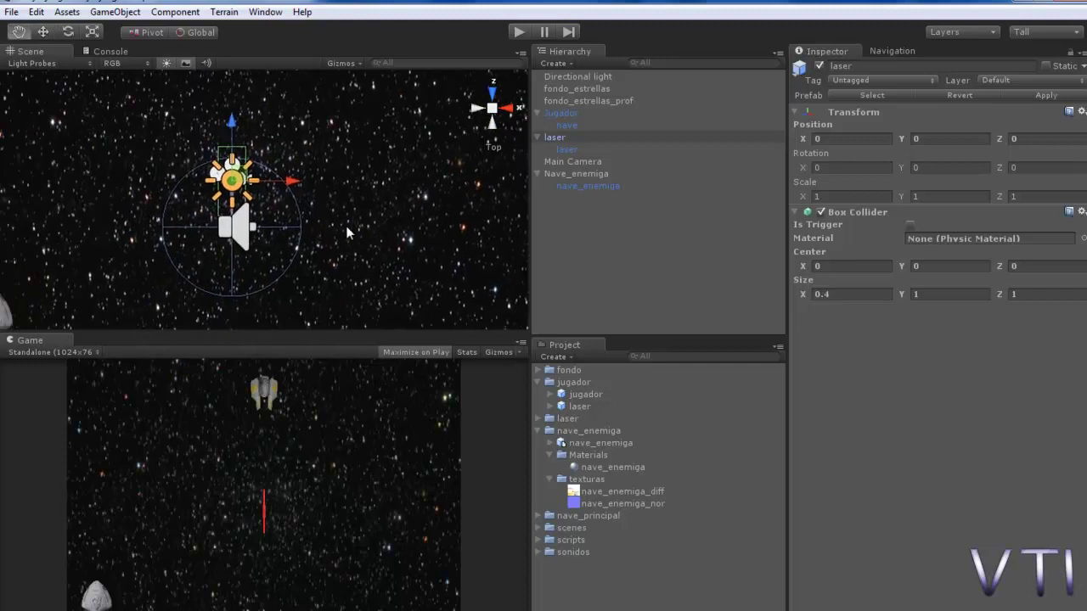
click(924, 299)
key(Return)
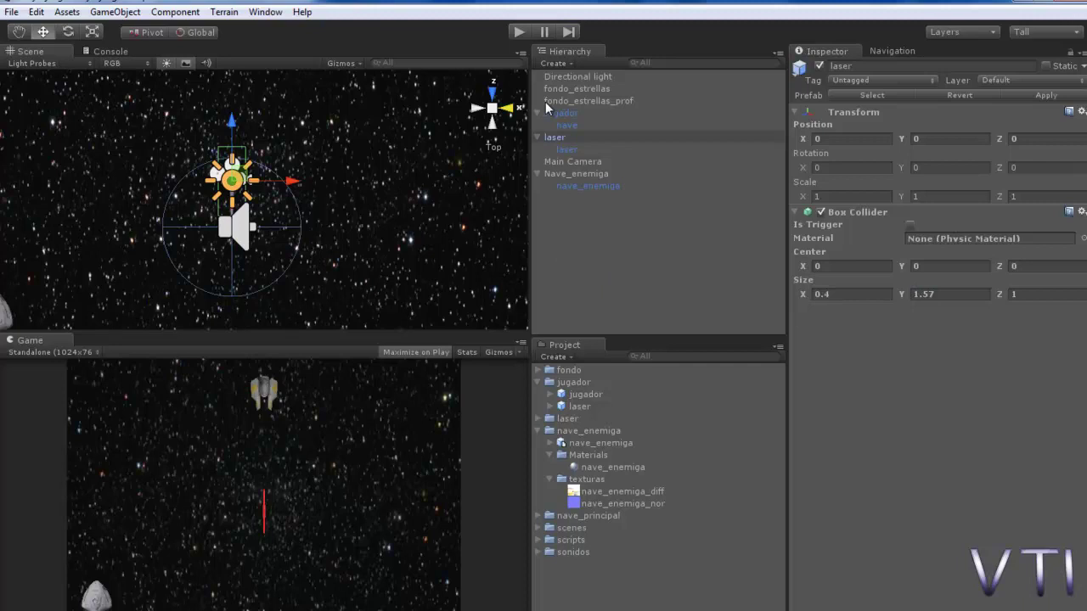
click(509, 108)
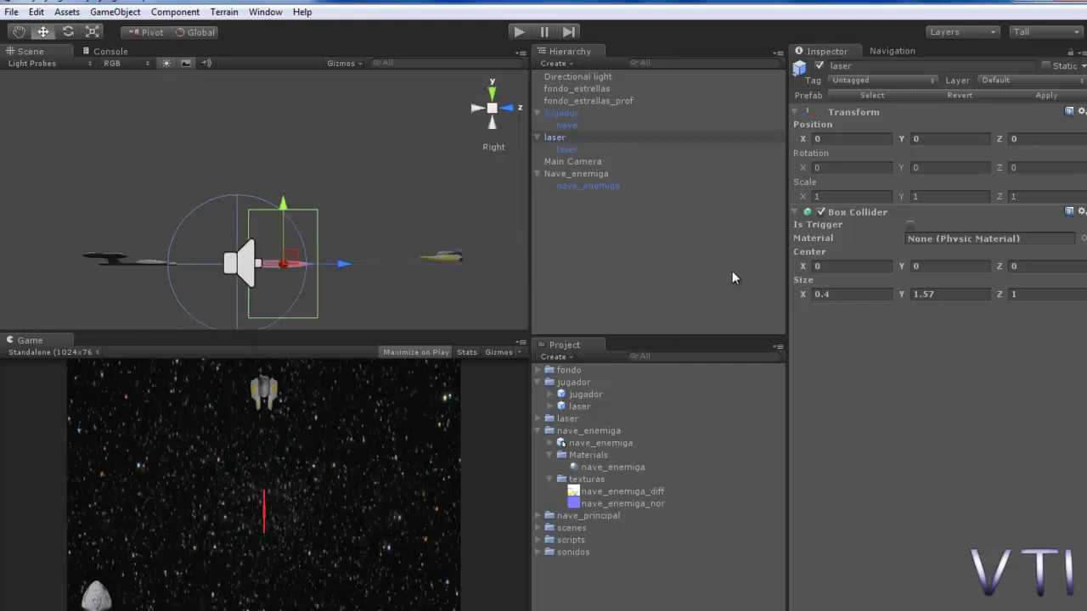
click(910, 295)
text(1.96)
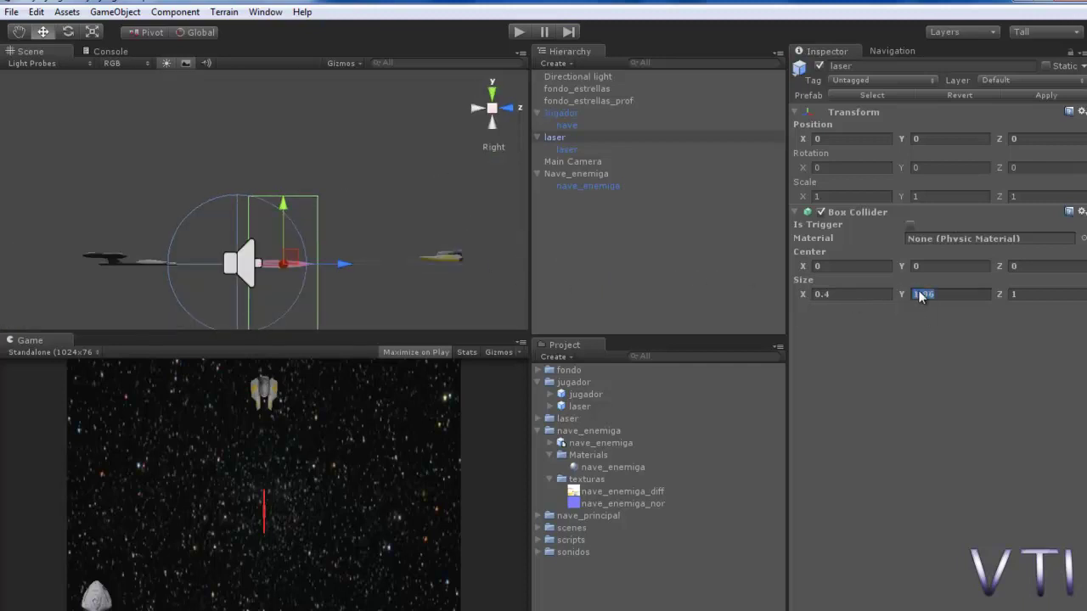
drag(921, 296, 875, 294)
key(Return)
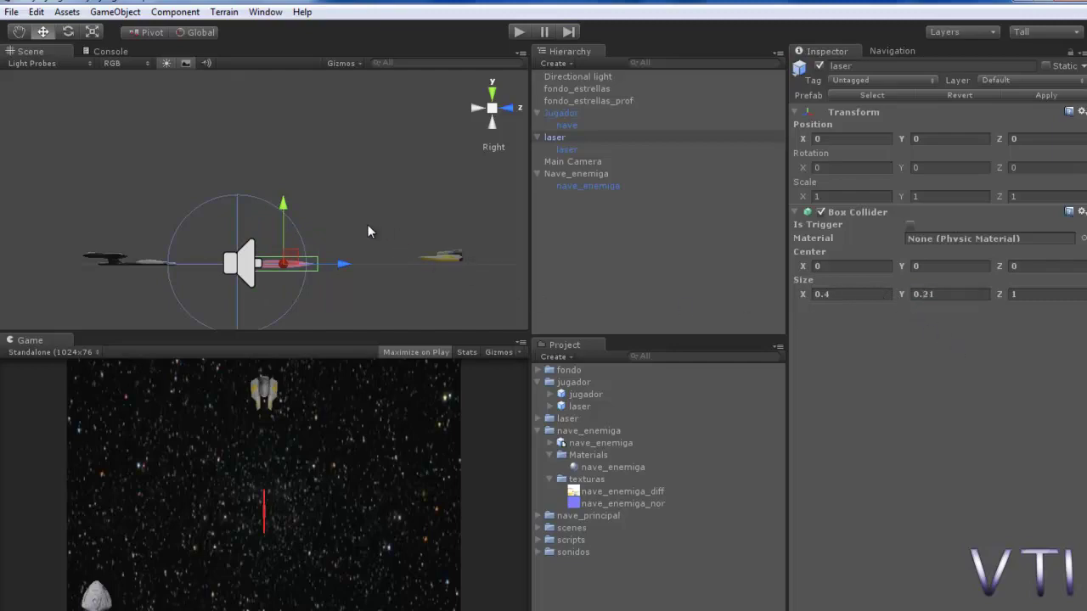
alt+drag(366, 225, 1017, 474)
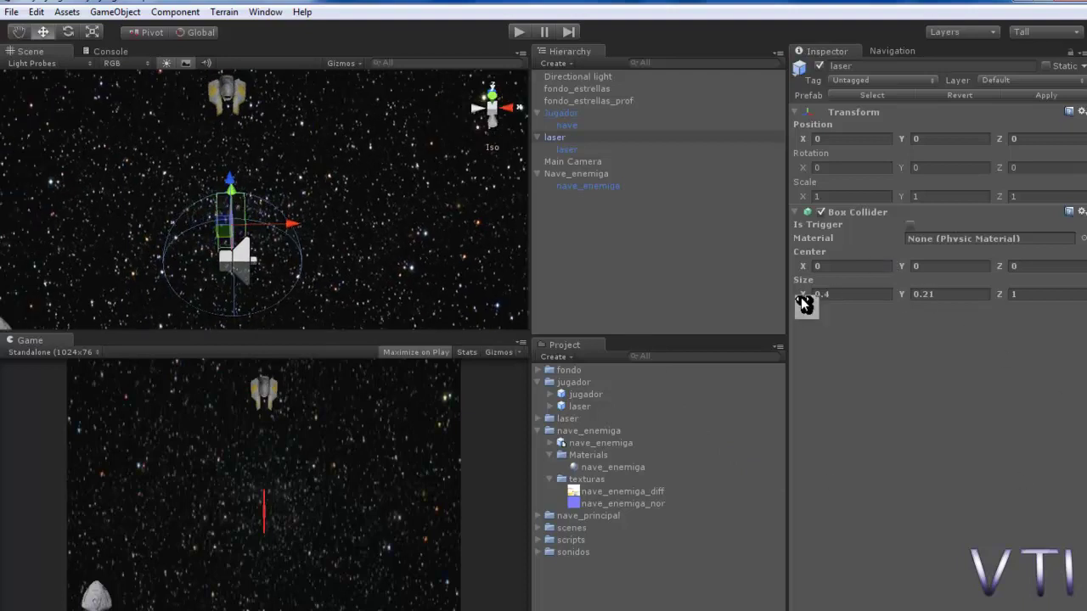
drag(803, 300, 804, 294)
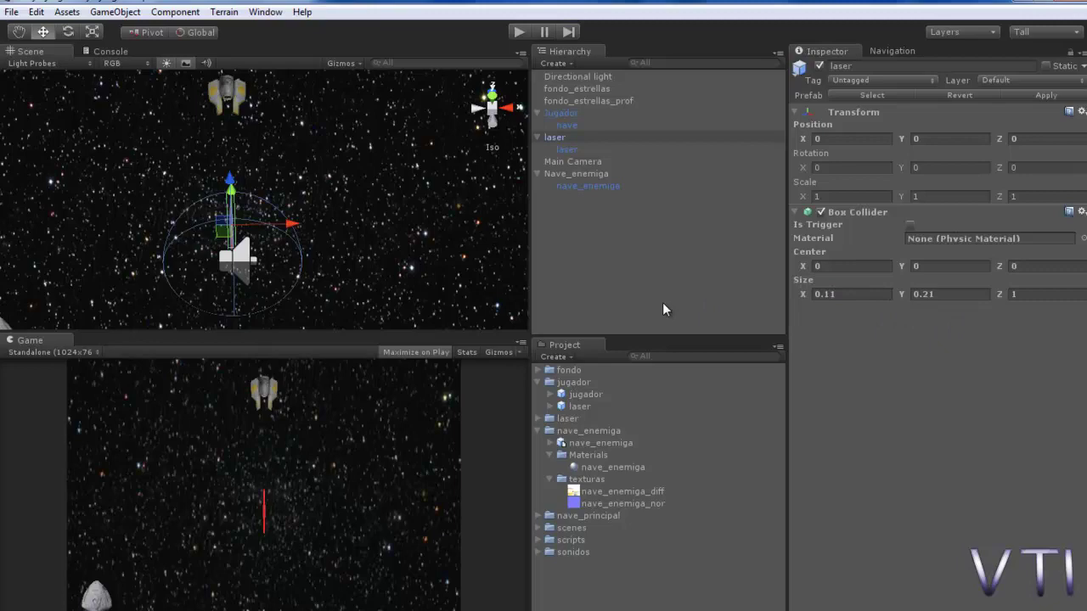
alt+drag(396, 266, 198, 199)
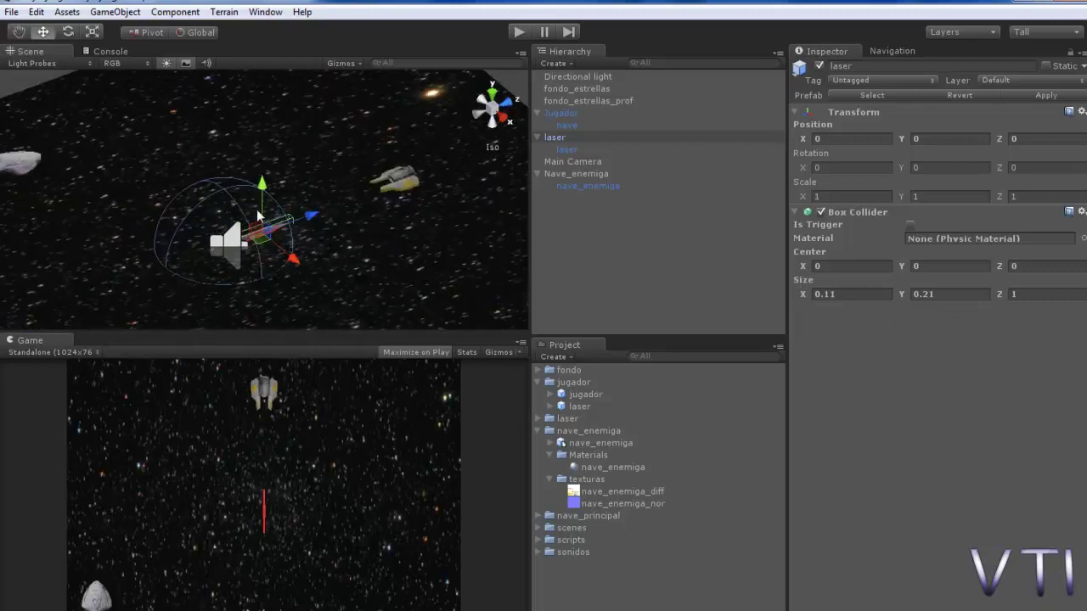
- Apply the scene laser's changes to the laser prefab and delete the scene instance
click(558, 138)
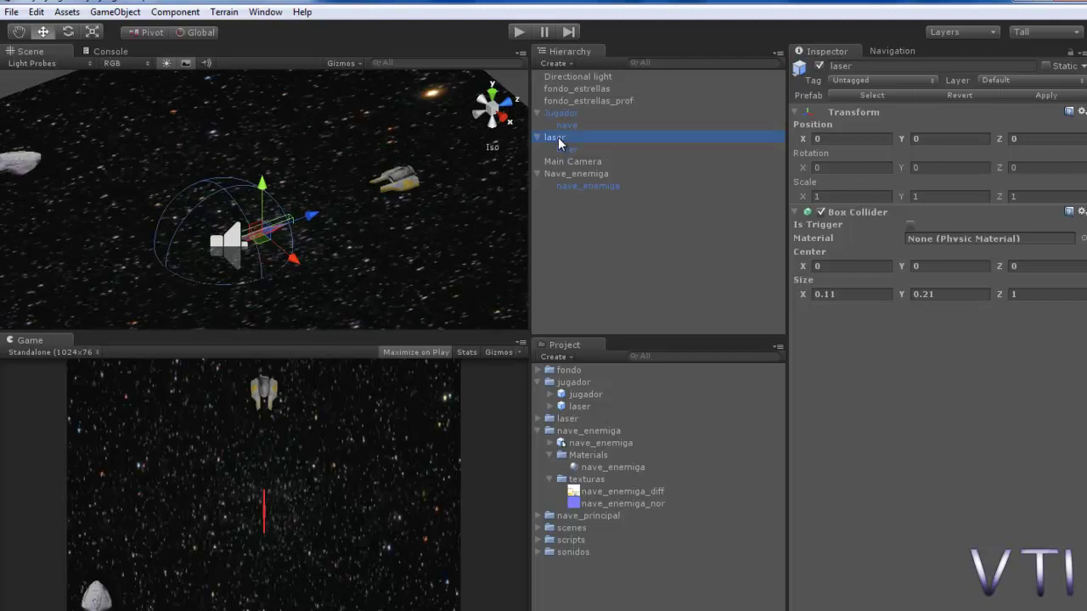
drag(557, 137, 584, 411)
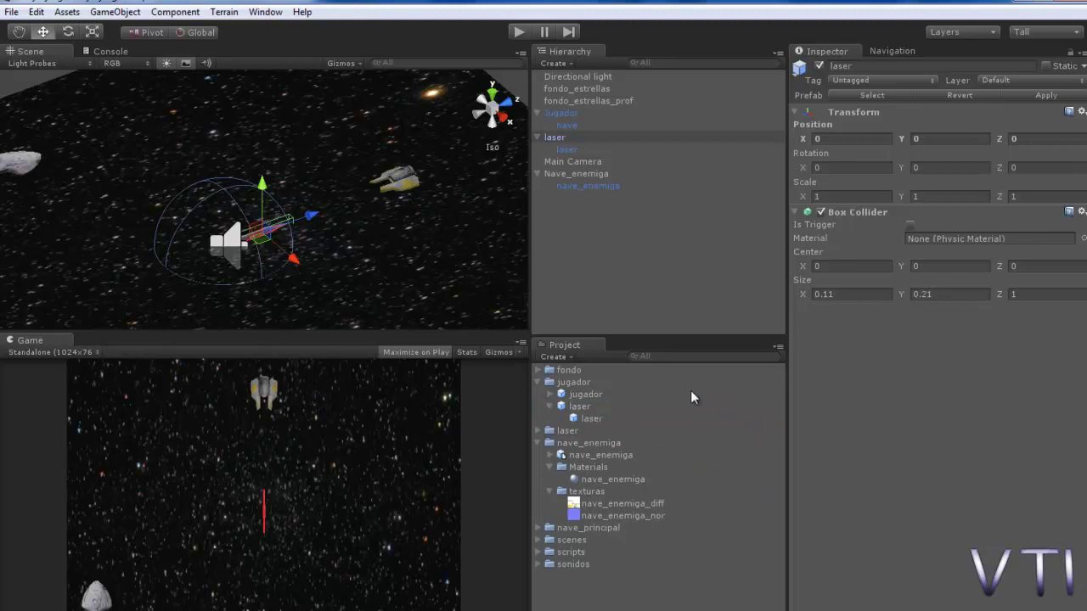
right_click(563, 138)
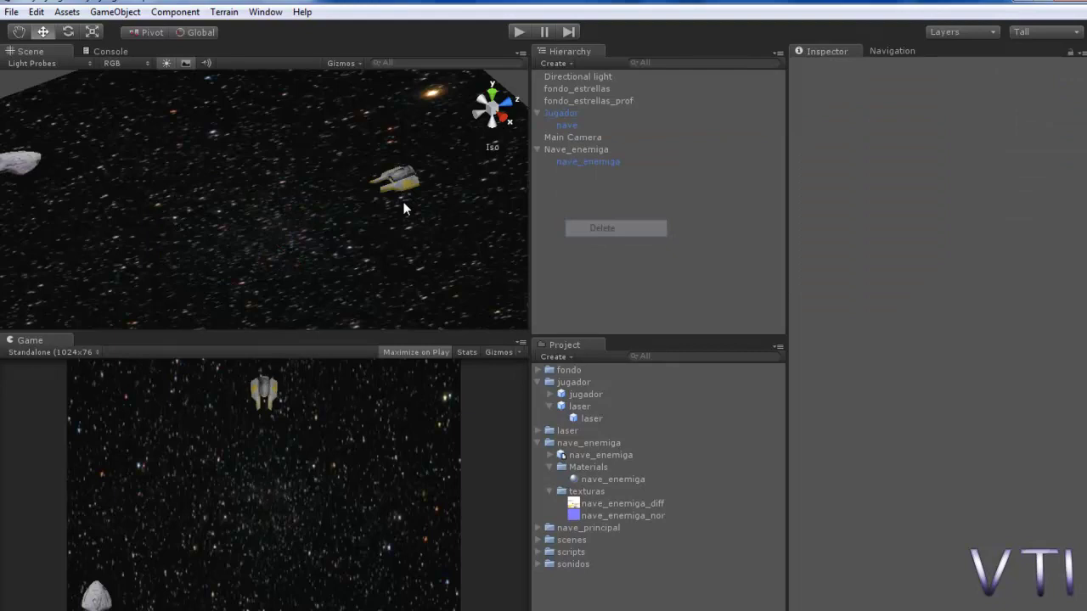
- Add a Rigidbody component to the laser prefab
click(579, 405)
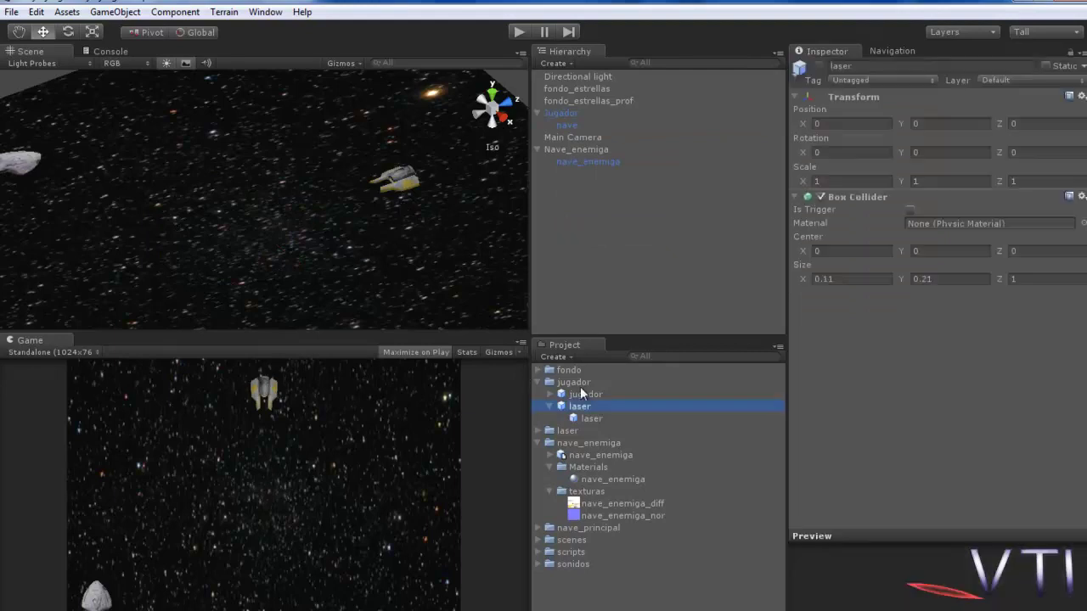
click(185, 12)
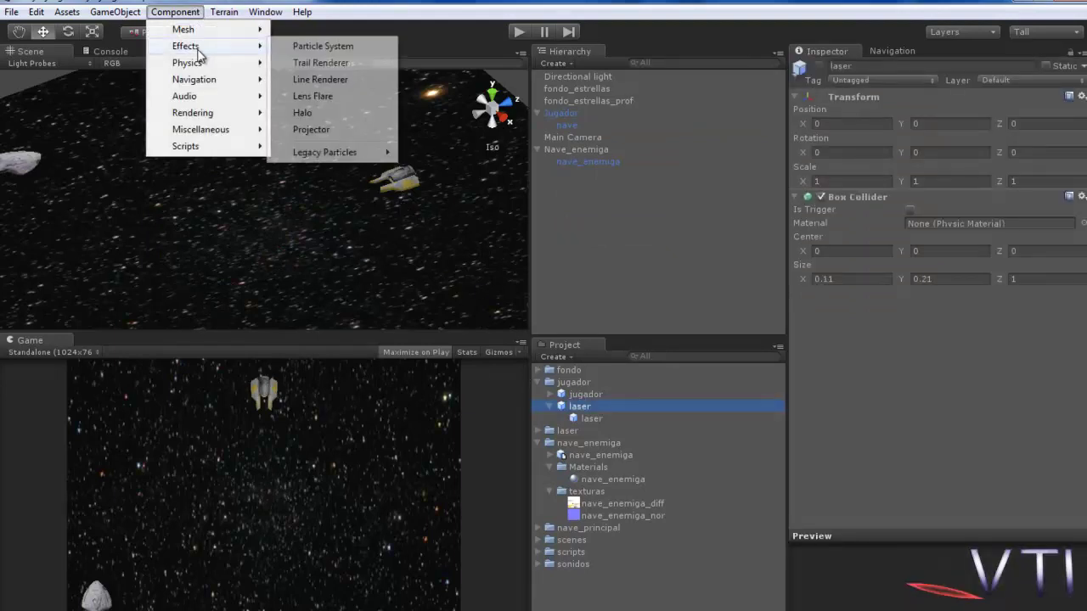
mouse_move(242, 65)
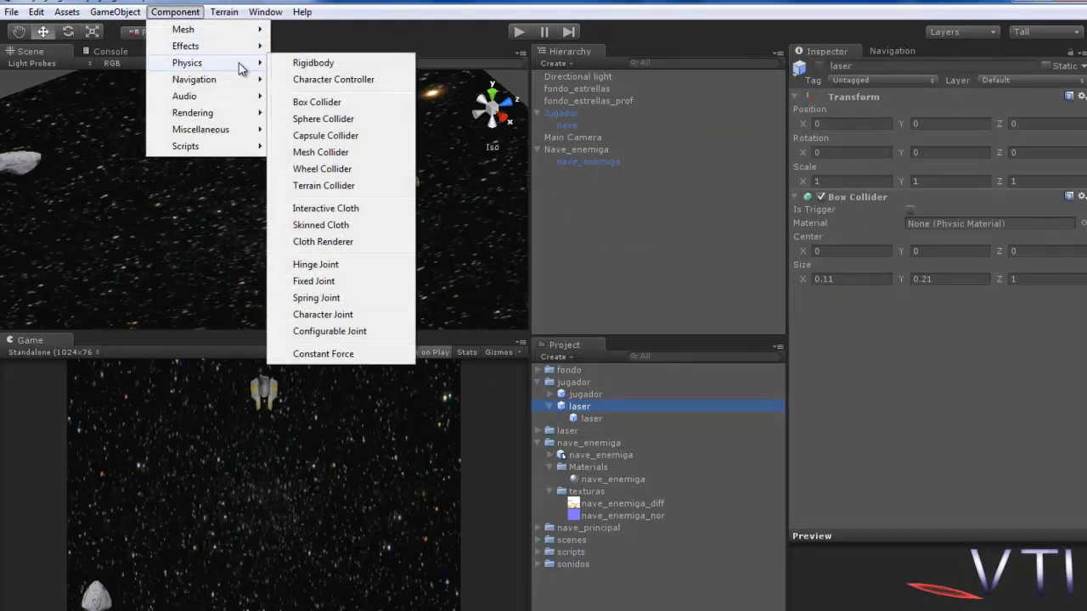
click(314, 63)
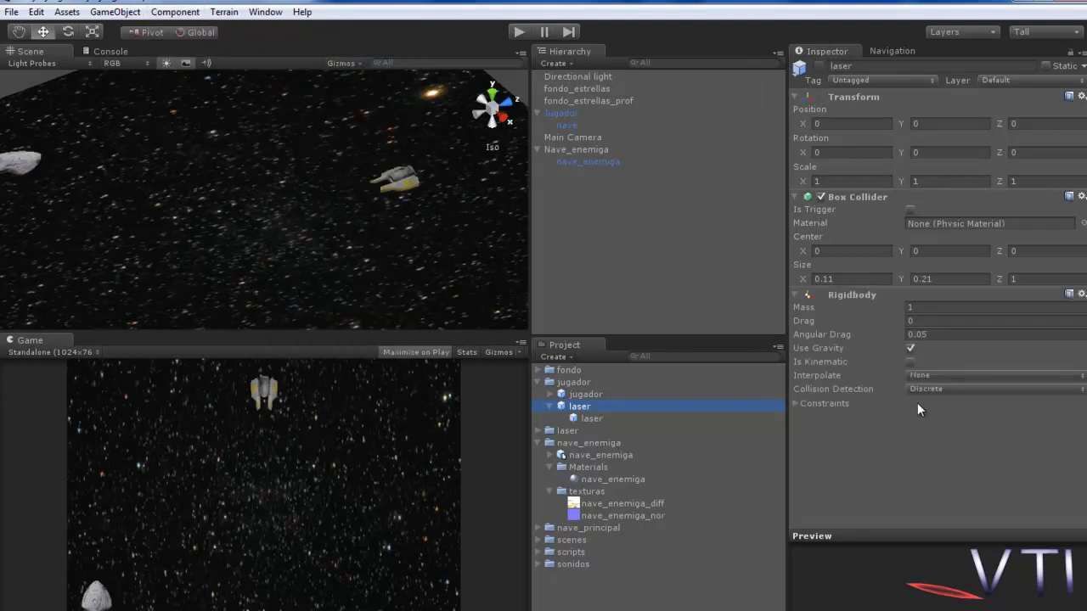
- Create a JavaScript script named colision_nave_enemiga in scripts, then bring up the OnTriggerEnter reference page
click(557, 553)
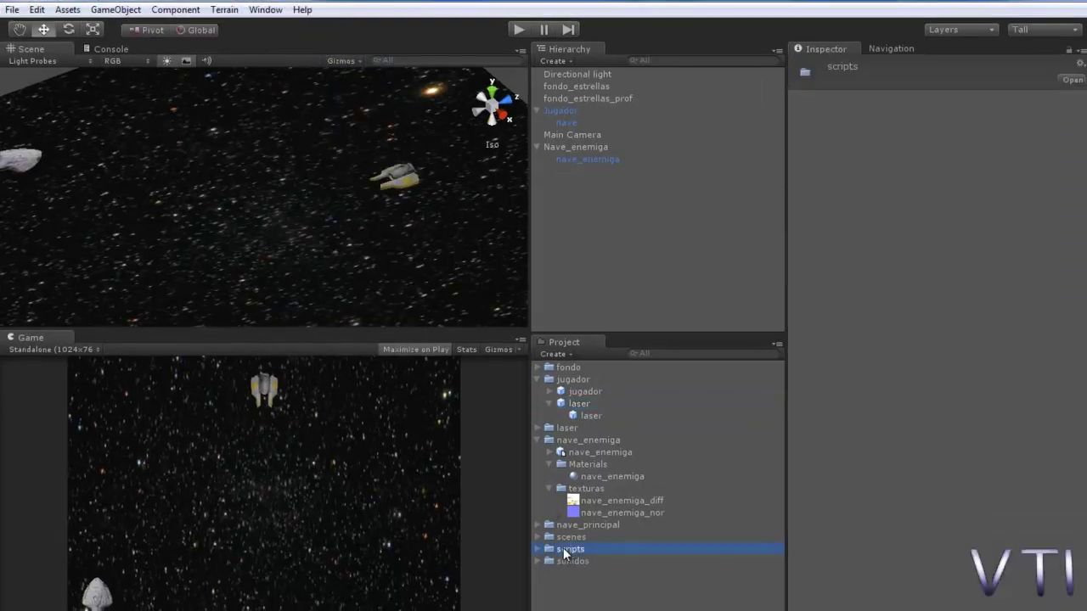
right_click(585, 551)
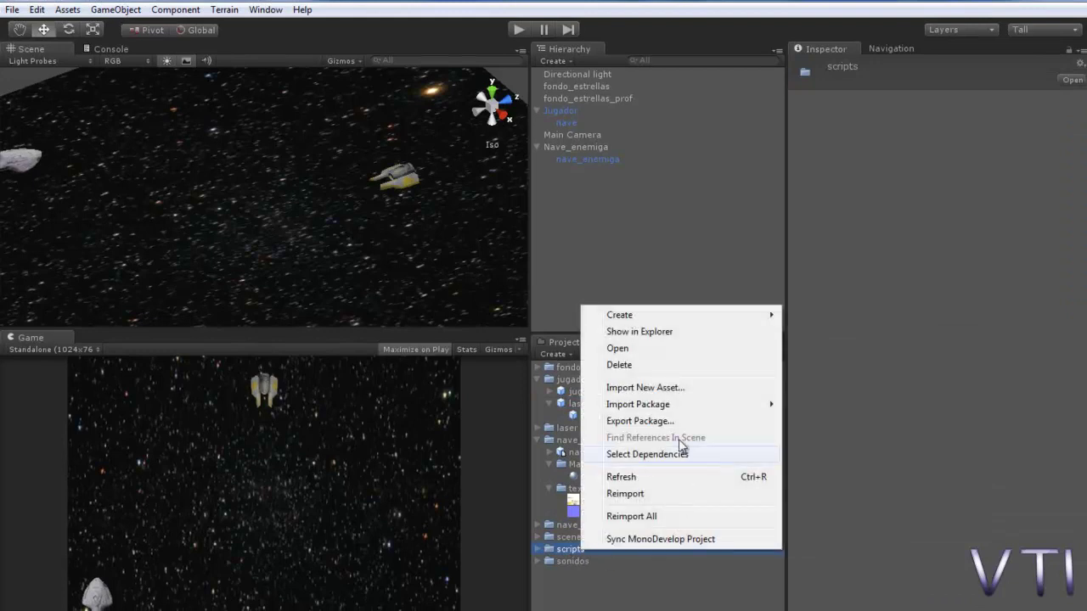
mouse_move(674, 316)
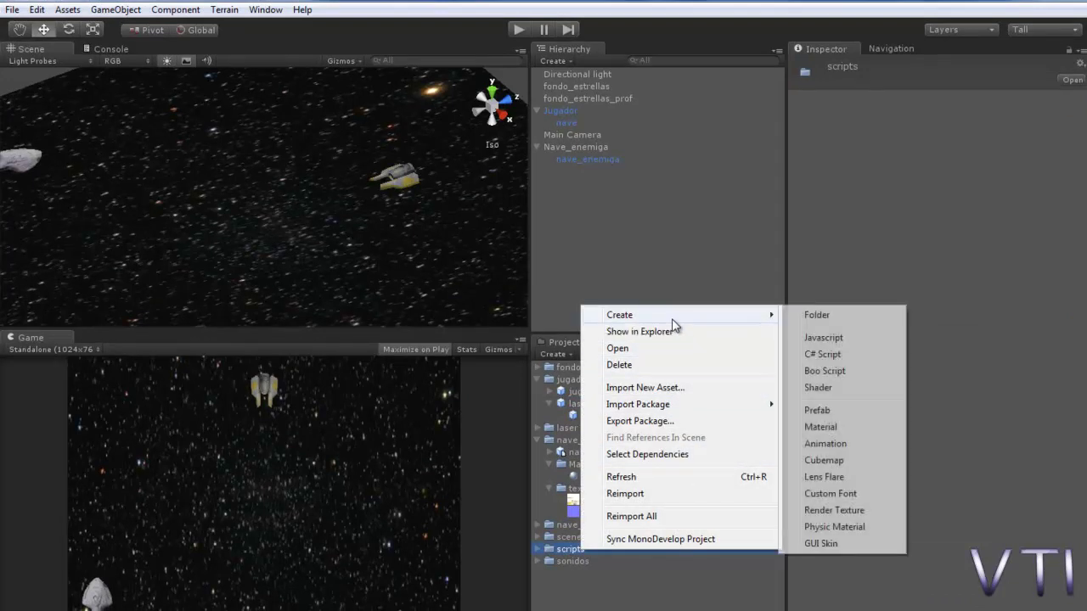
click(825, 339)
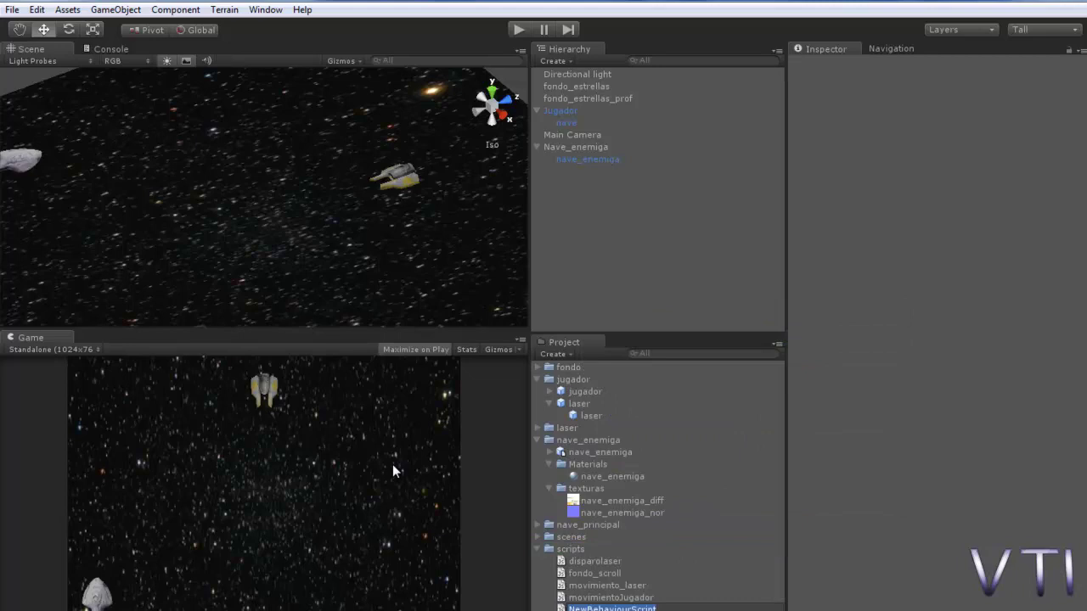
text(colision_nave_enemiga)
key(Return)
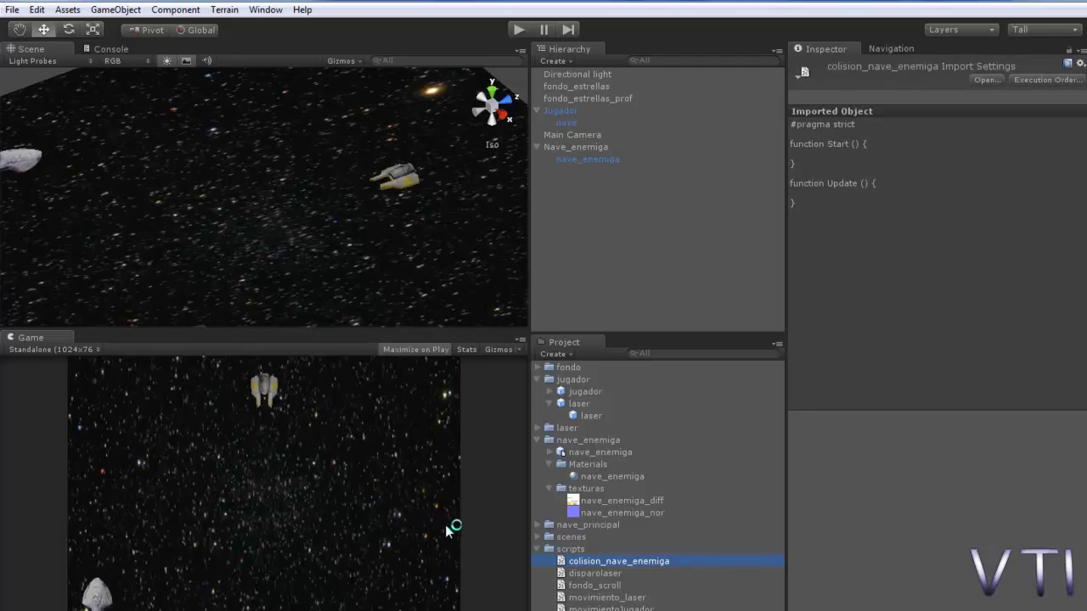
key(alt+Tab)
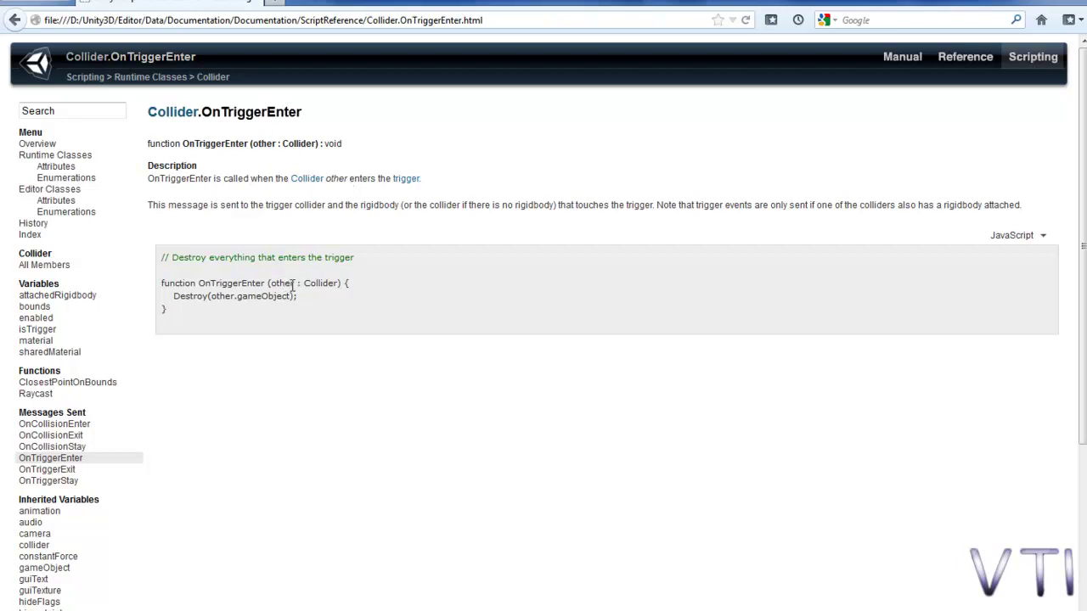
- Review OnTriggerEnter's Collider parameter, trigger note, rigidbody requirement and example code, then return to MonoDevelop
drag(339, 284, 281, 279)
drag(657, 204, 708, 205)
click(751, 206)
drag(1022, 207, 662, 219)
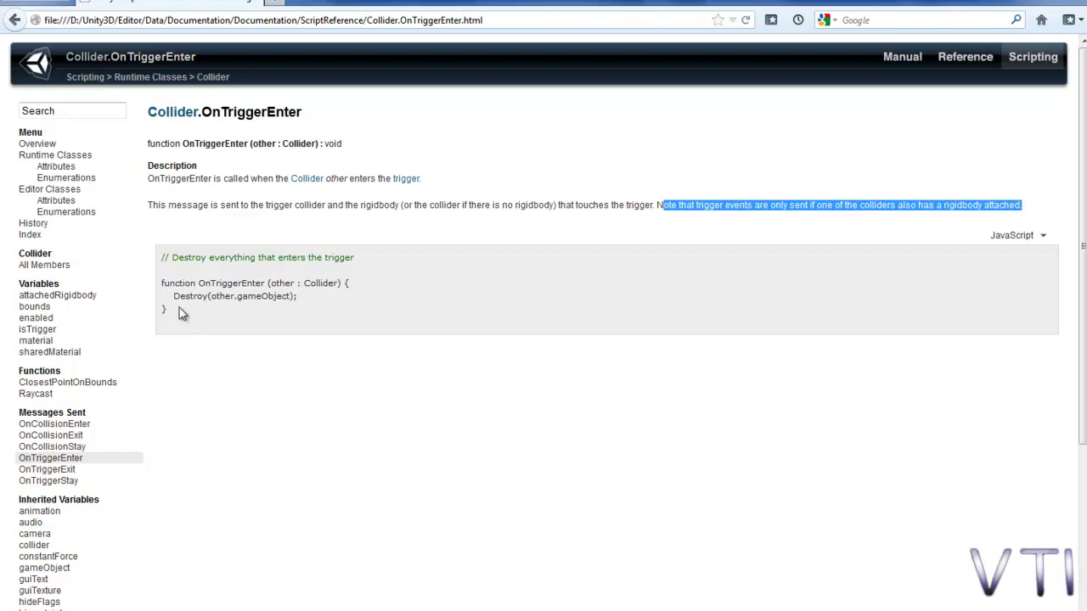
drag(180, 311, 162, 291)
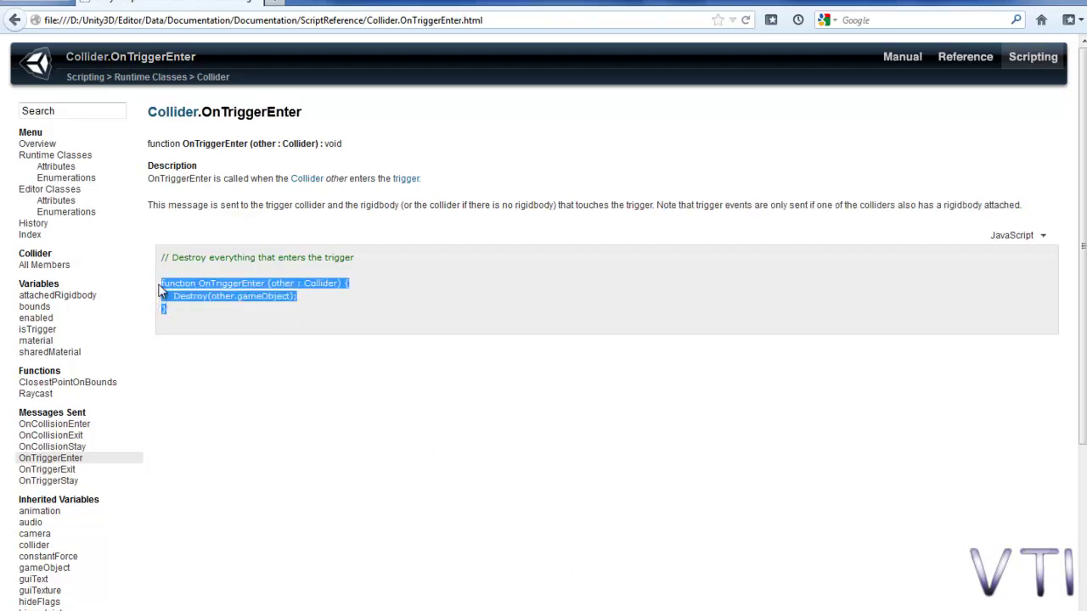
click(177, 322)
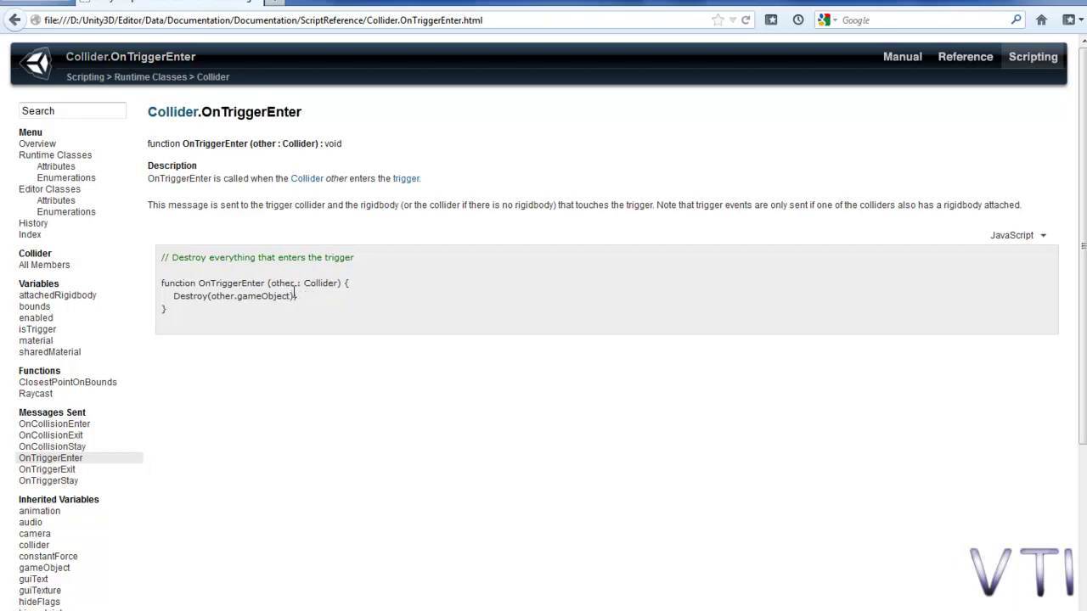
drag(294, 296, 155, 287)
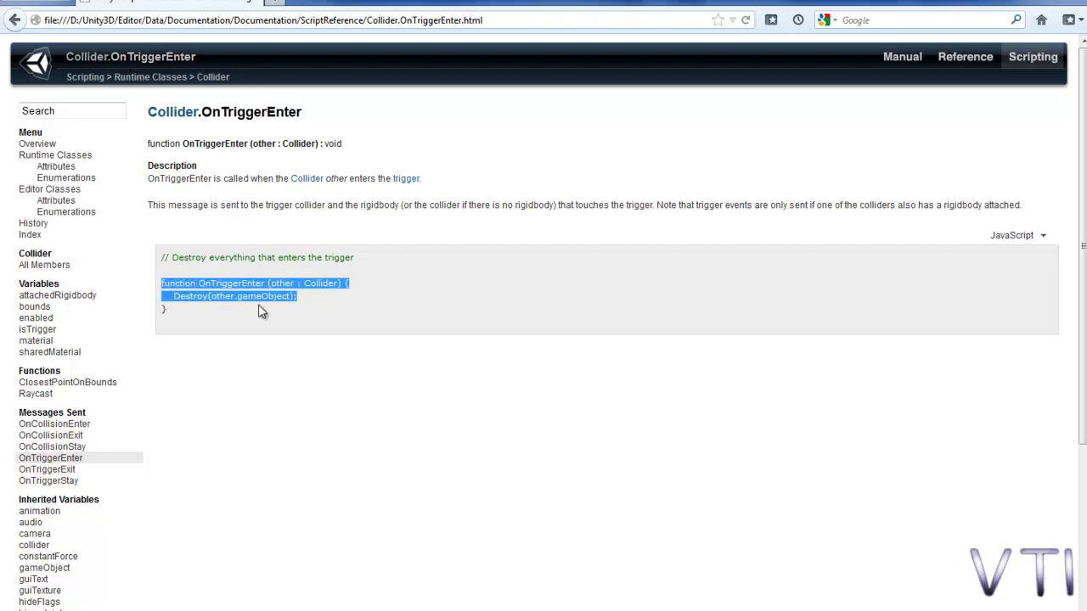
click(304, 302)
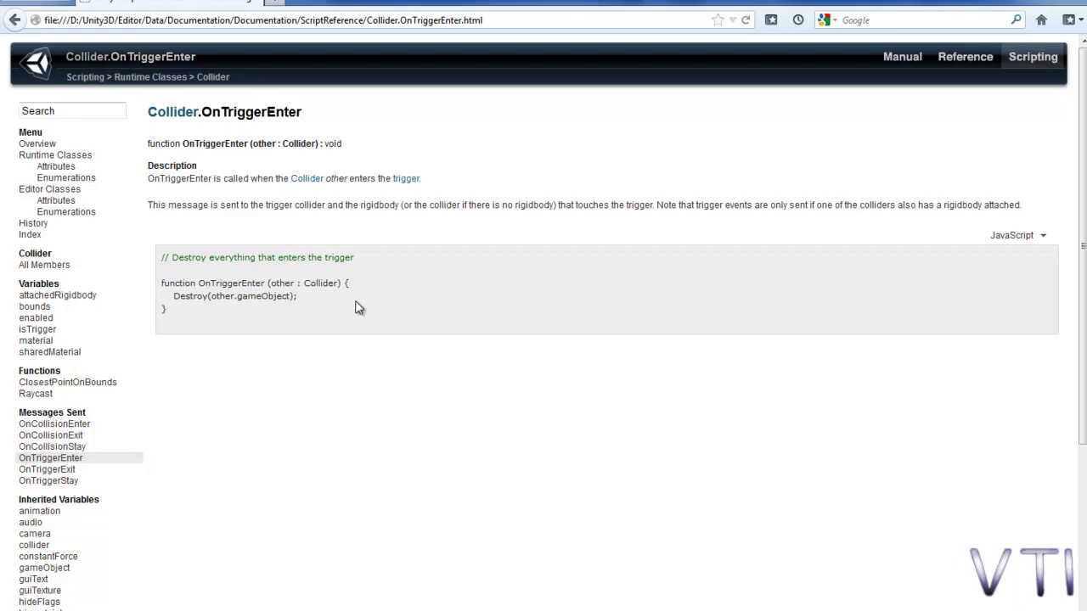
key(alt+Tab)
- Below Update, type function OnTriggerEnter(col:collider, correcting the capitals in On and Trigger
click(258, 185)
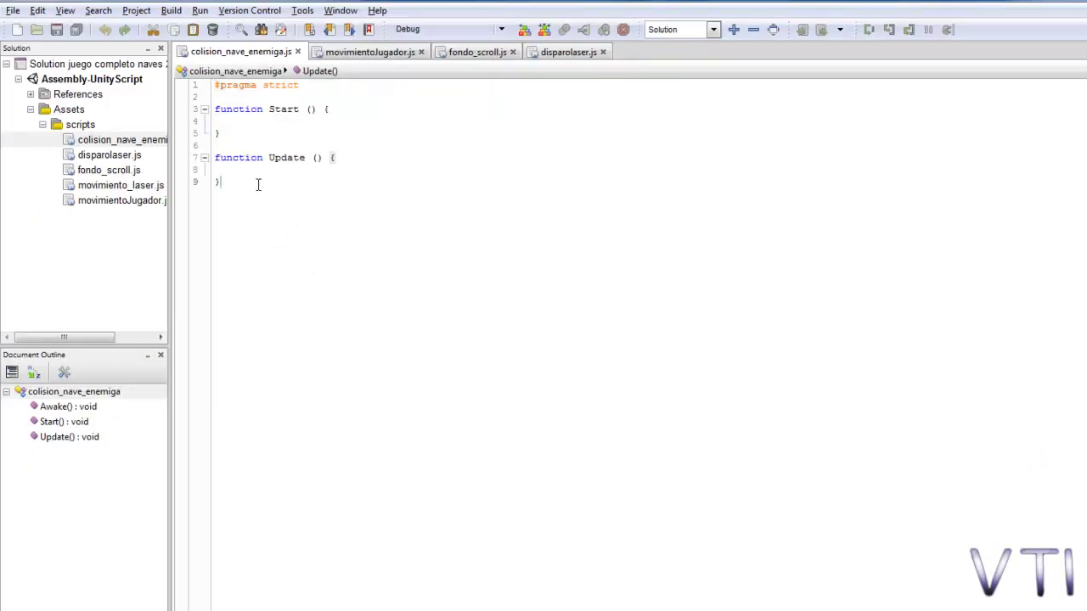
key(Return)
key(Return)
text(func)
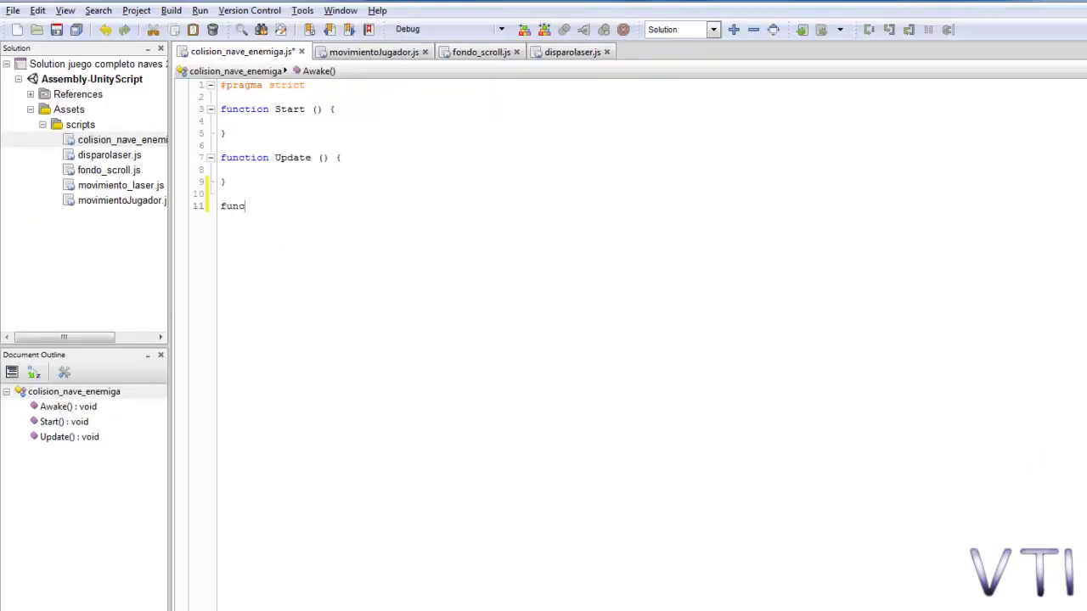
text(tion ON)
key(BackSpace)
text(nct)
key(BackSpace)
text(T)
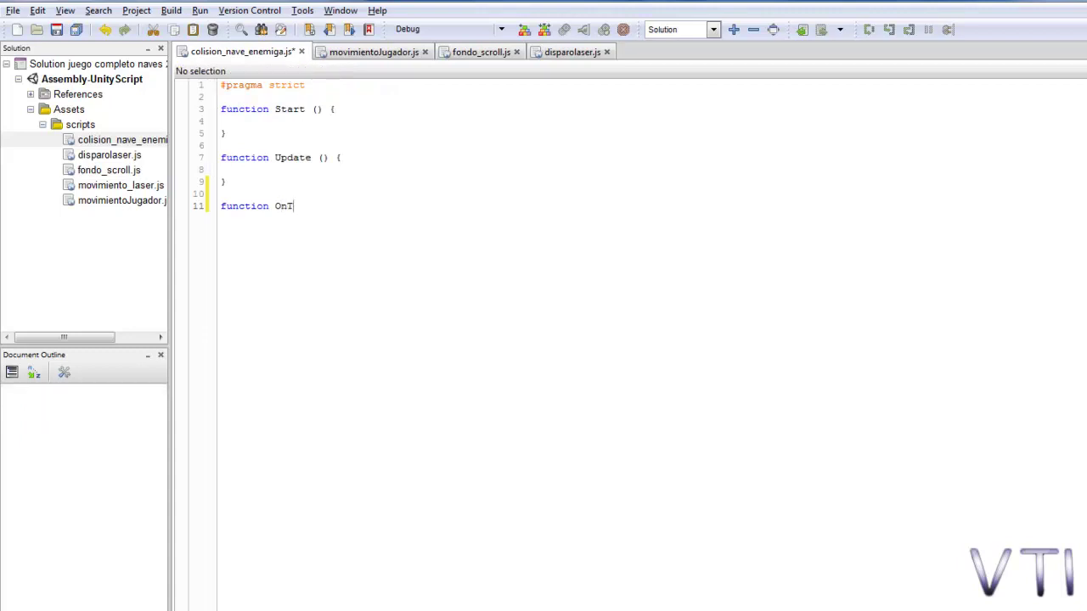
text(riggerEnter(col:collider)
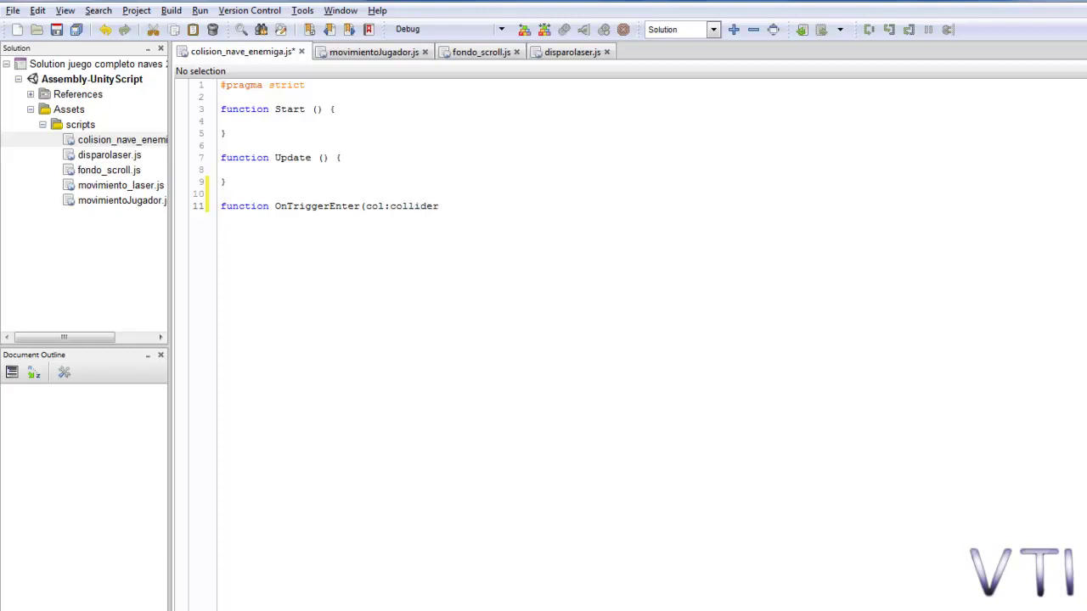
- Capitalise the parameter type to Collider, open the empty function body, and return to Unity
click(396, 208)
key(BackSpace)
text(C)
click(446, 208)
text(){)
key(Return)
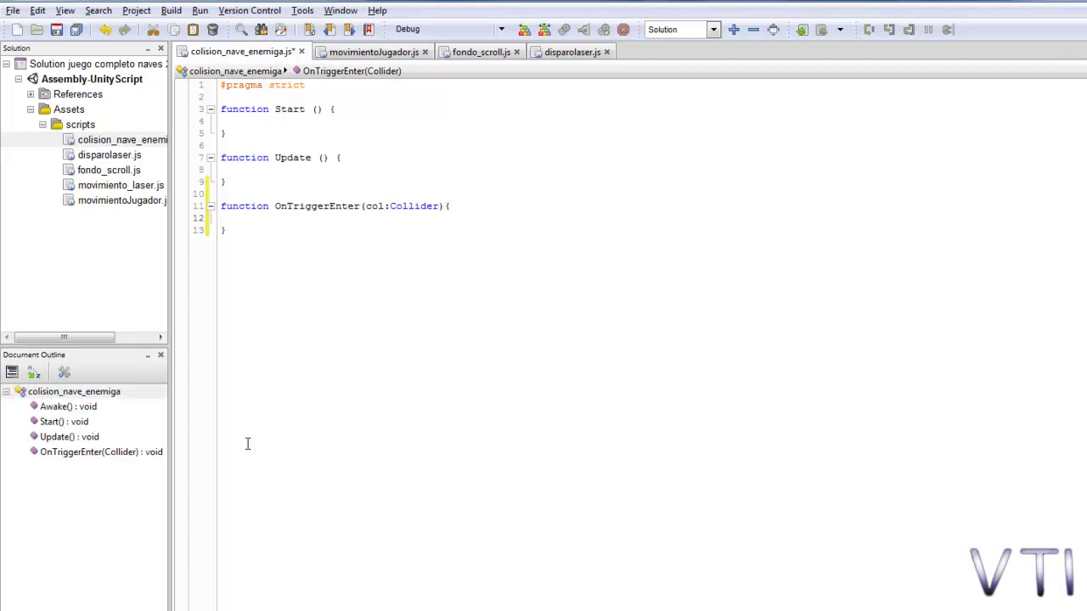
key(alt+Tab)
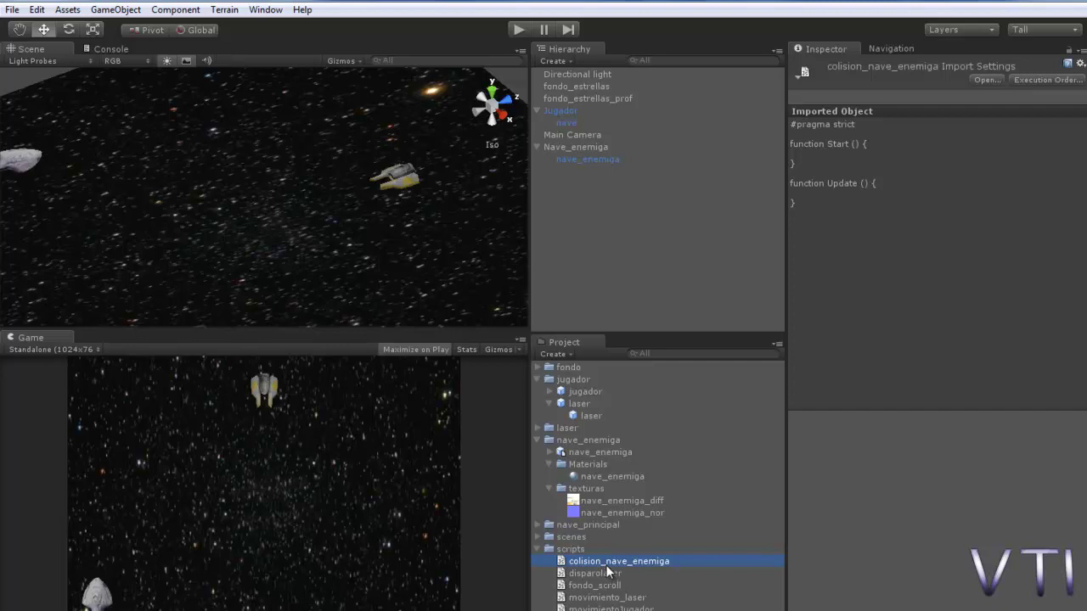
- Attach colision_nave_enemiga to Nave_enemiga and tick Is Trigger on the laser prefab's Box Collider
drag(607, 572, 652, 244)
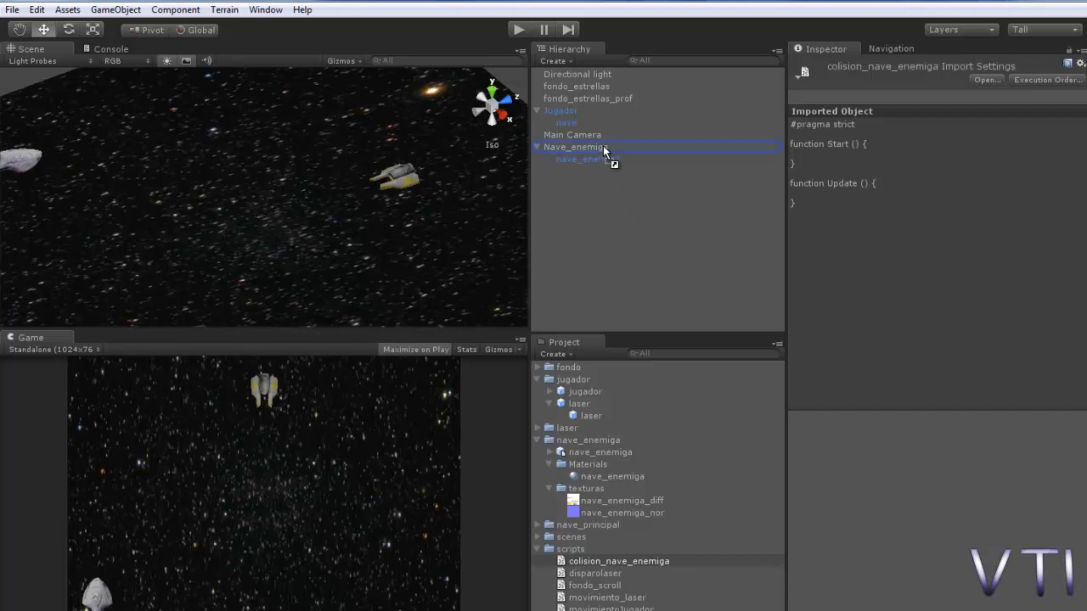
drag(603, 149, 603, 149)
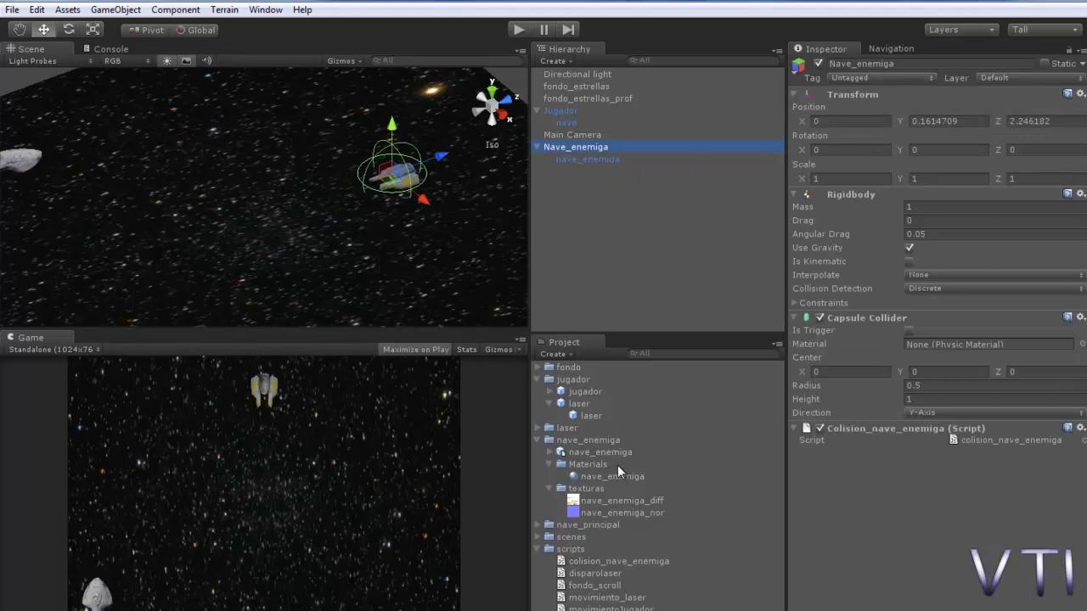
click(592, 406)
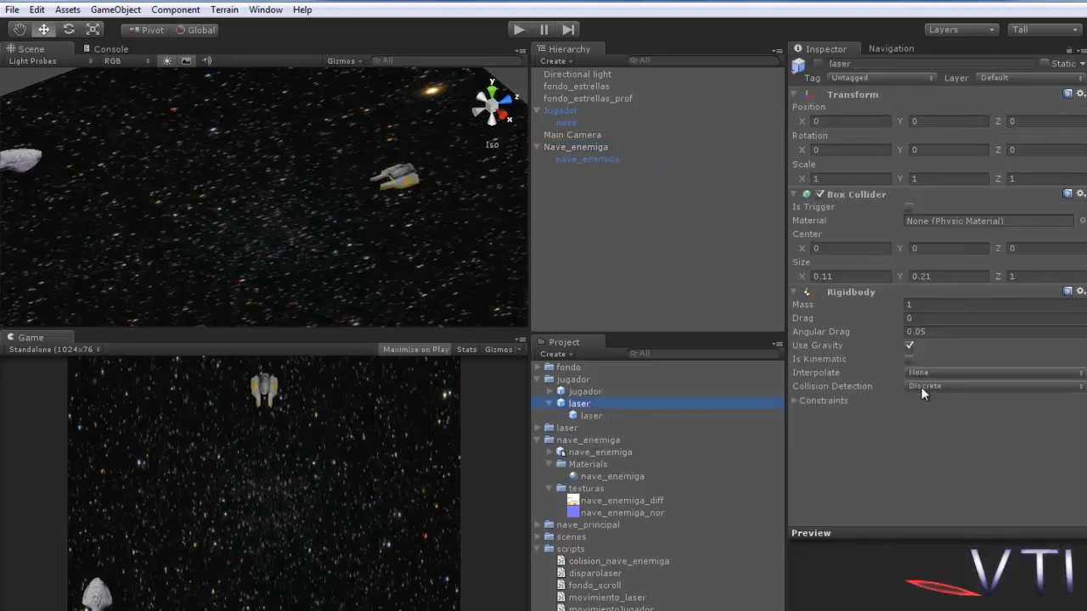
click(592, 418)
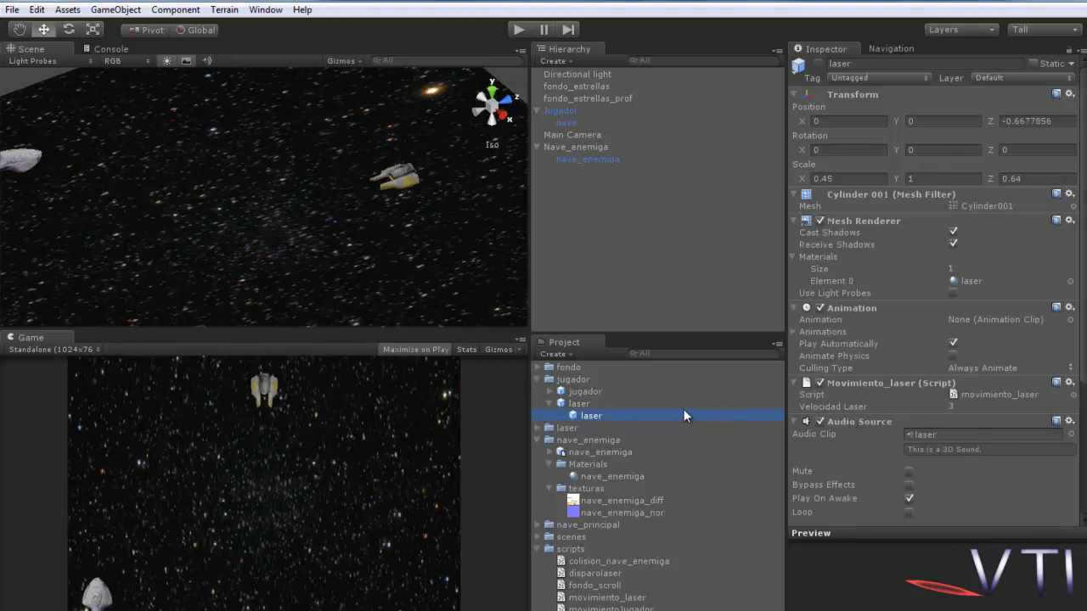
click(579, 404)
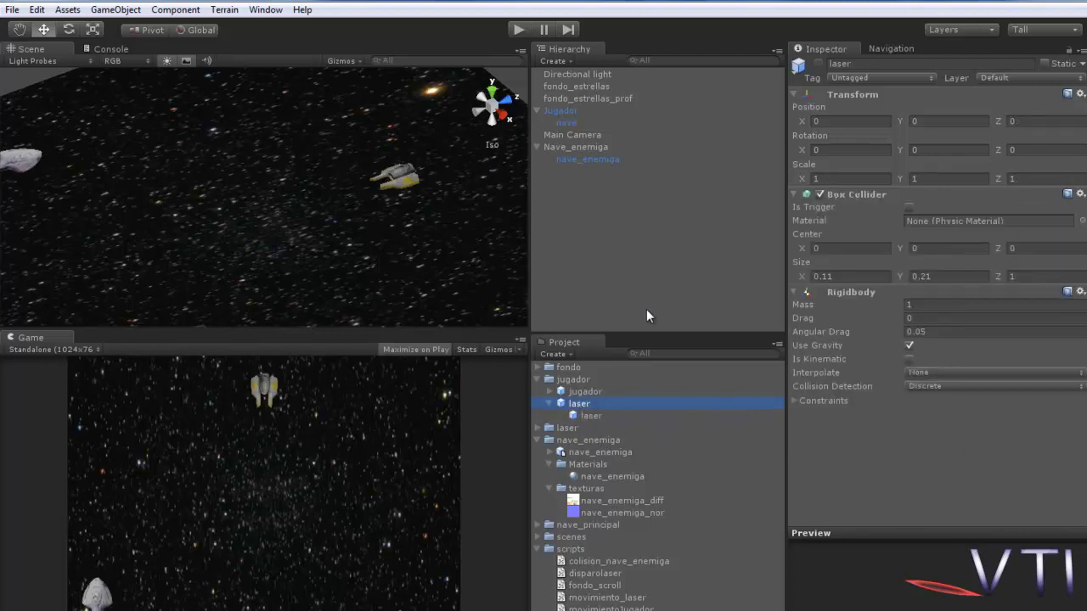
click(909, 208)
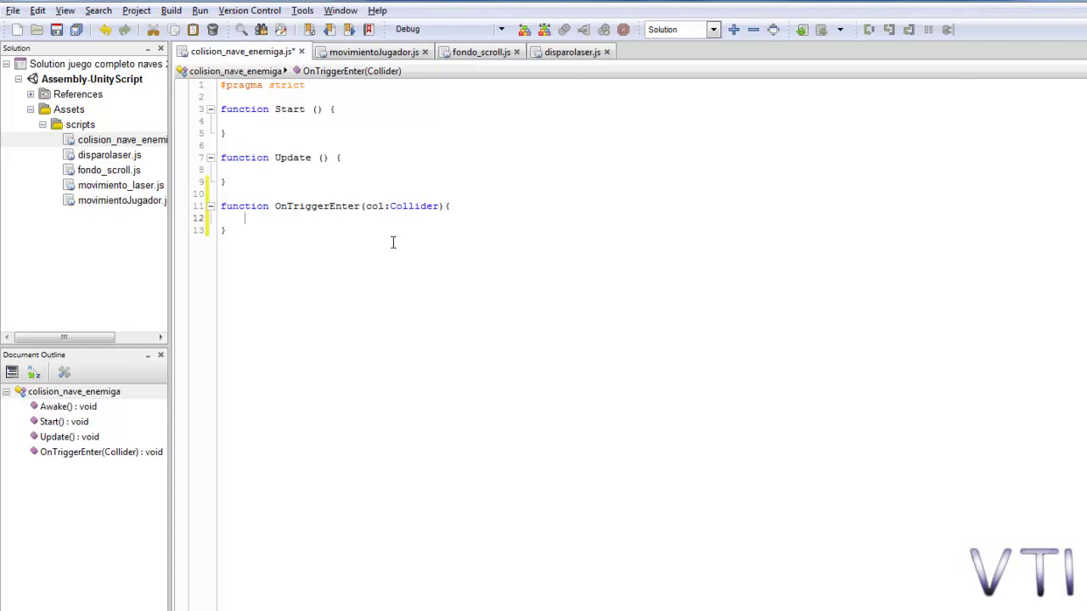
- Make OnTriggerEnter call Destroy(gameObject) when col.gameObject.tag == "Laser", then save the script
text(i)
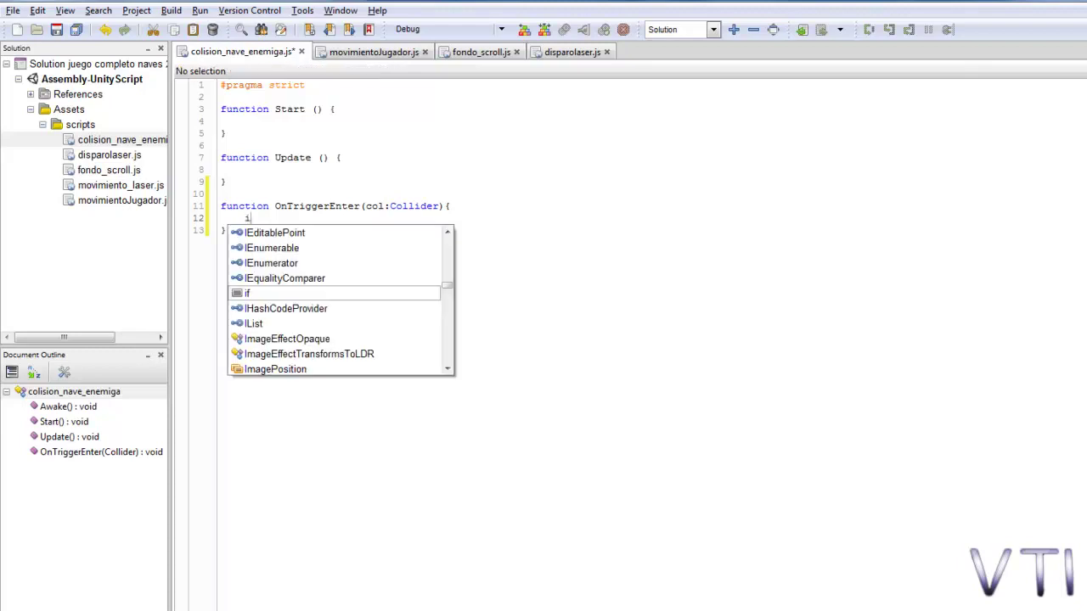
text(f()
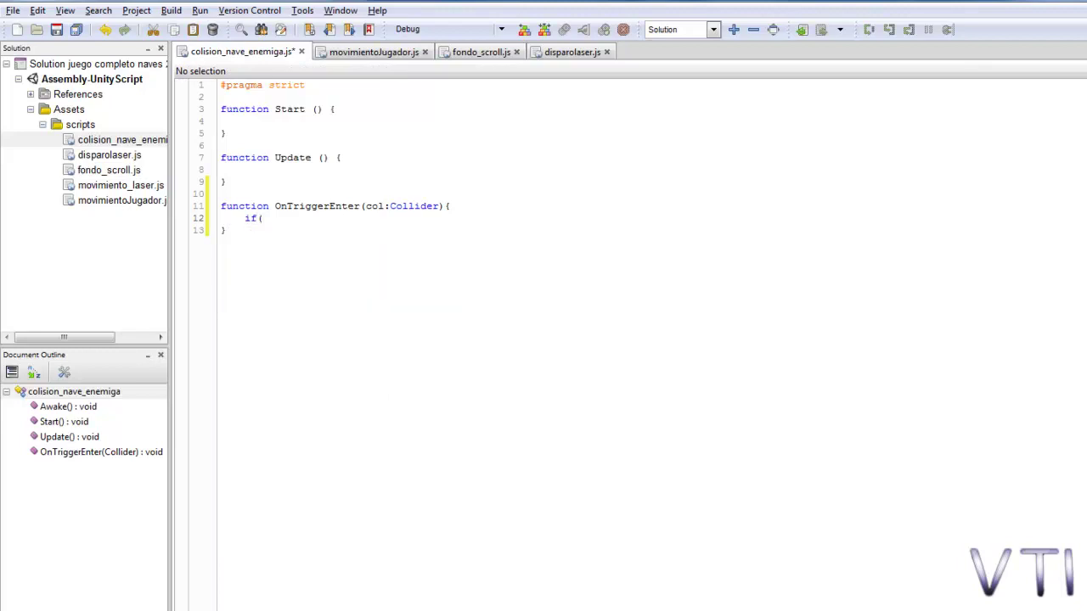
text(col.gam)
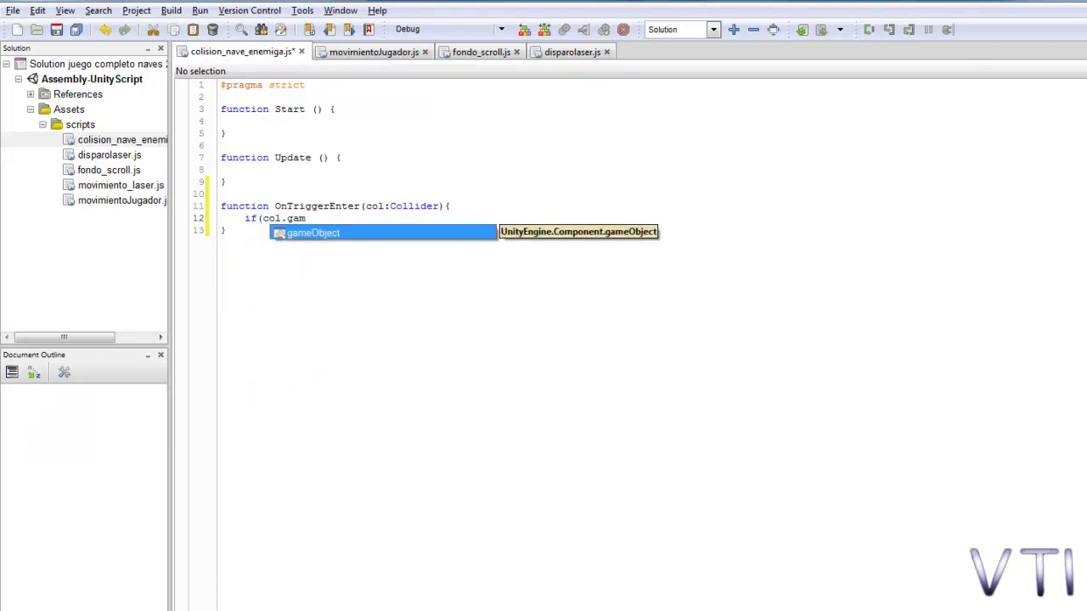
key(Return)
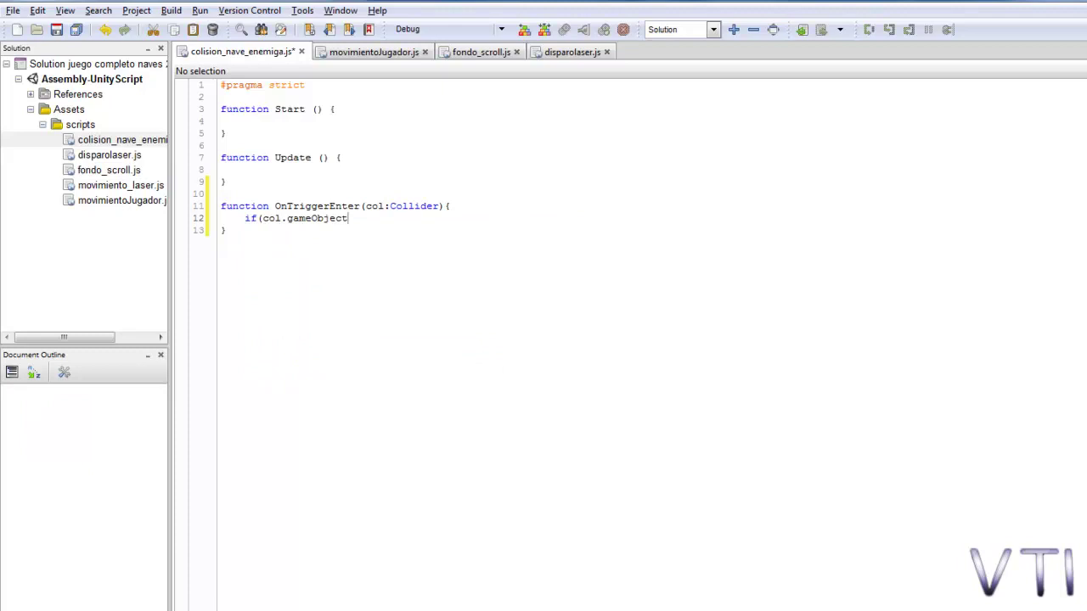
text(.tag)
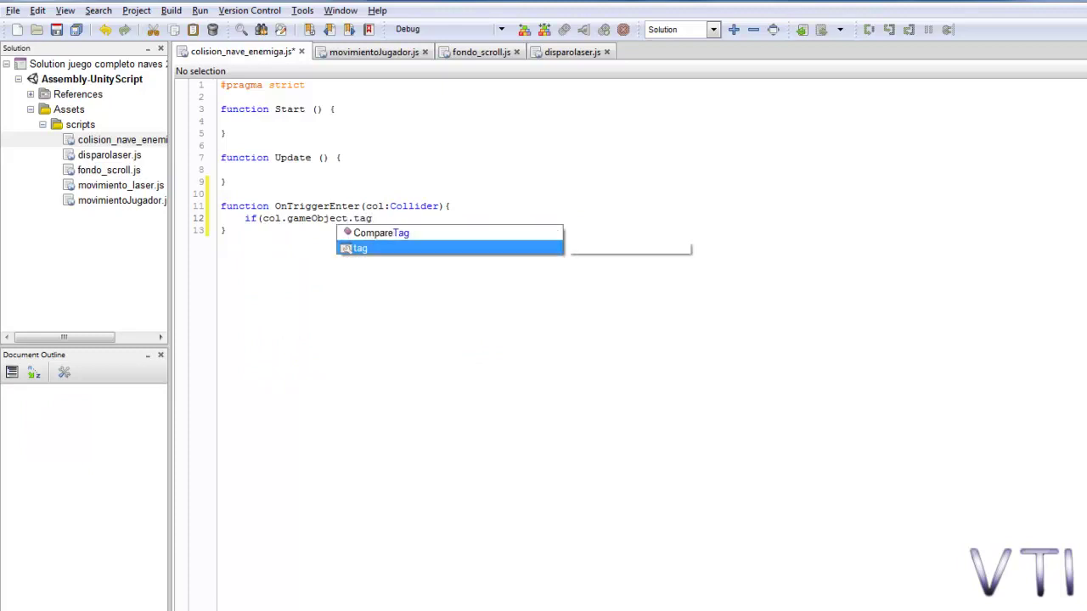
text( == "Lase)
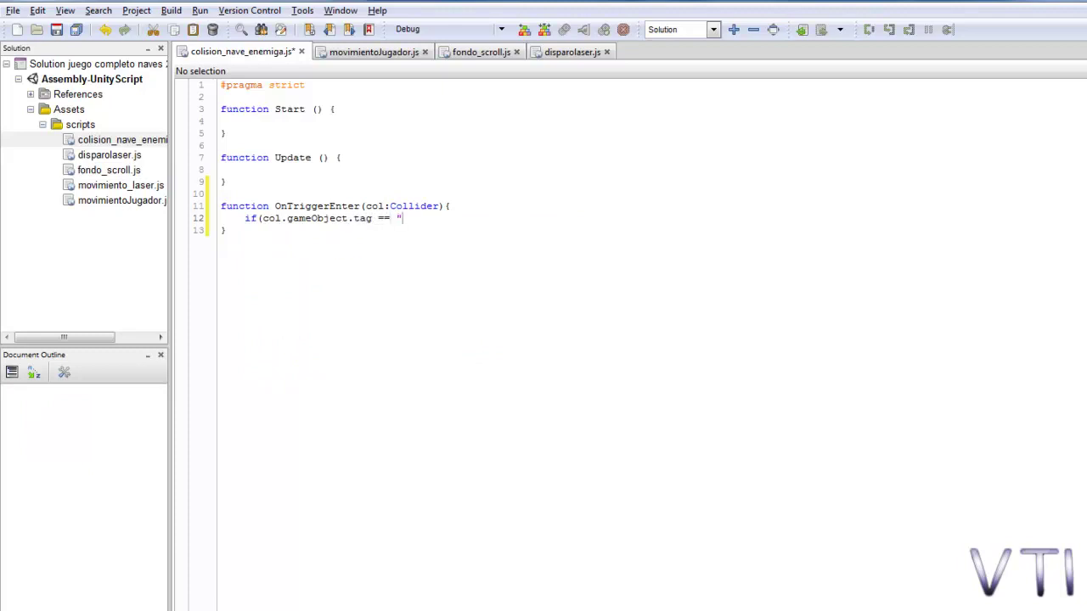
text(r"){)
key(Return)
key(Return)
text(})
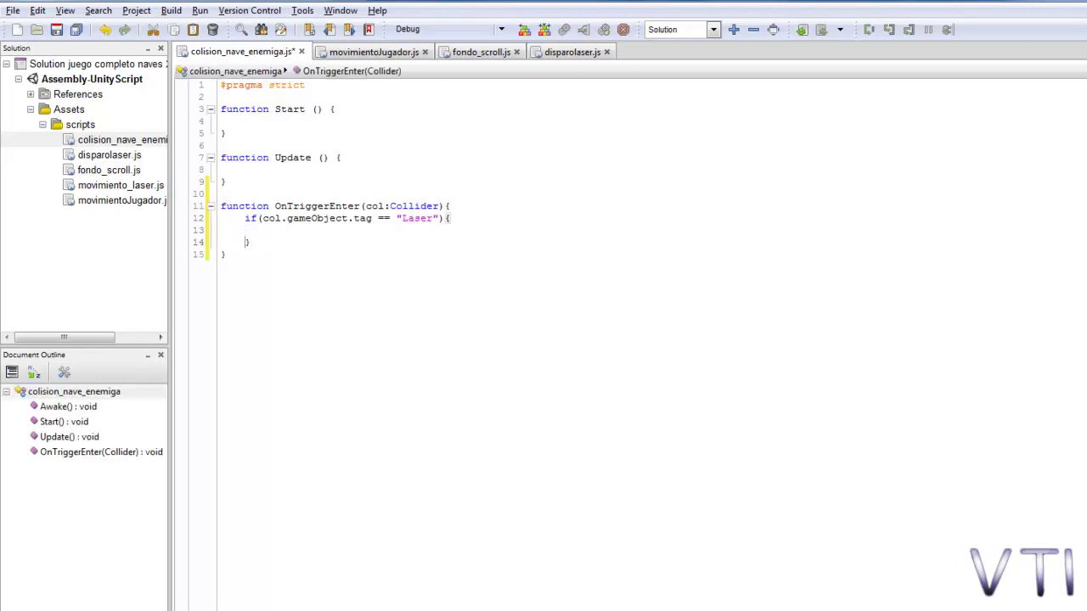
click(270, 230)
text(Destr)
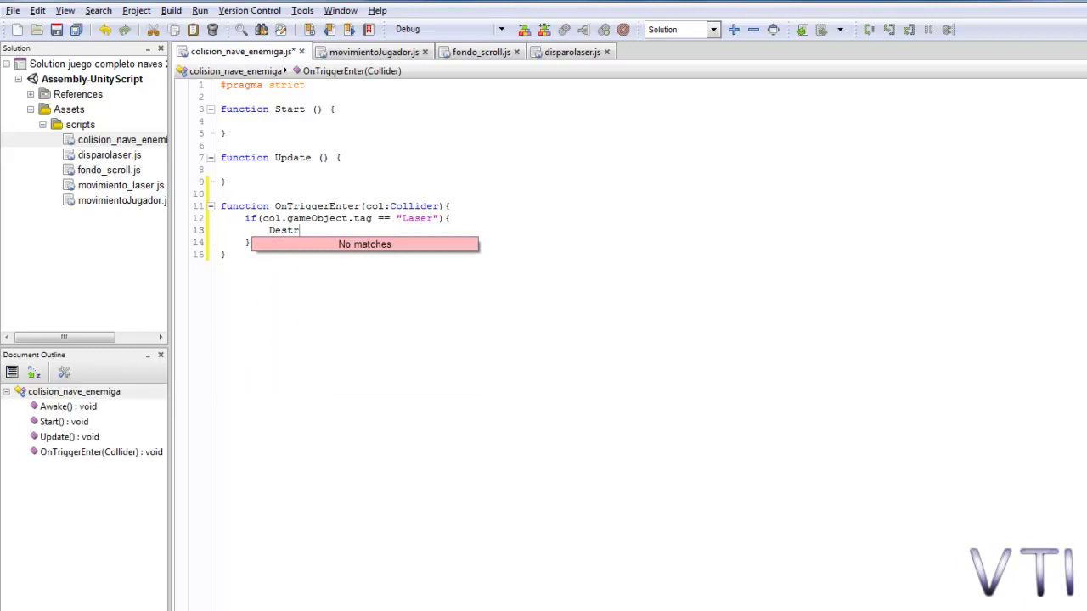
text(oy()
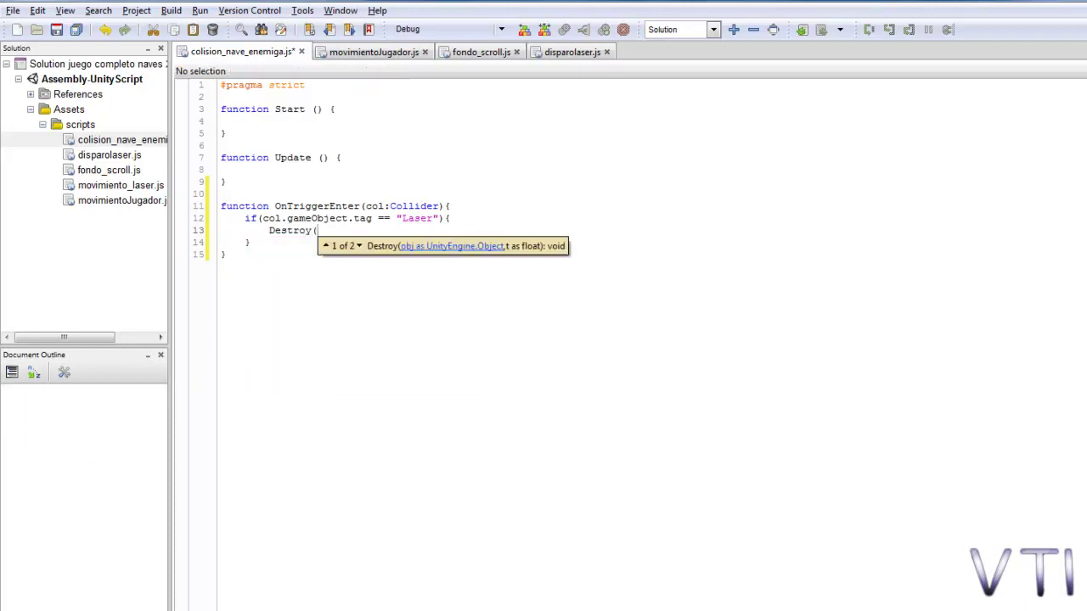
text(game)
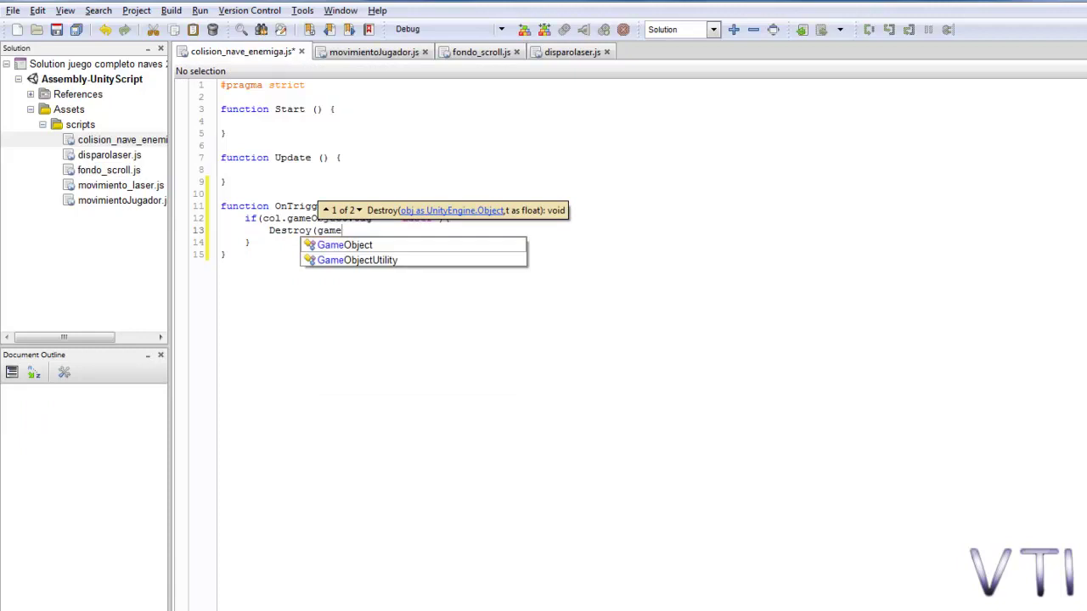
text(Object)
text();)
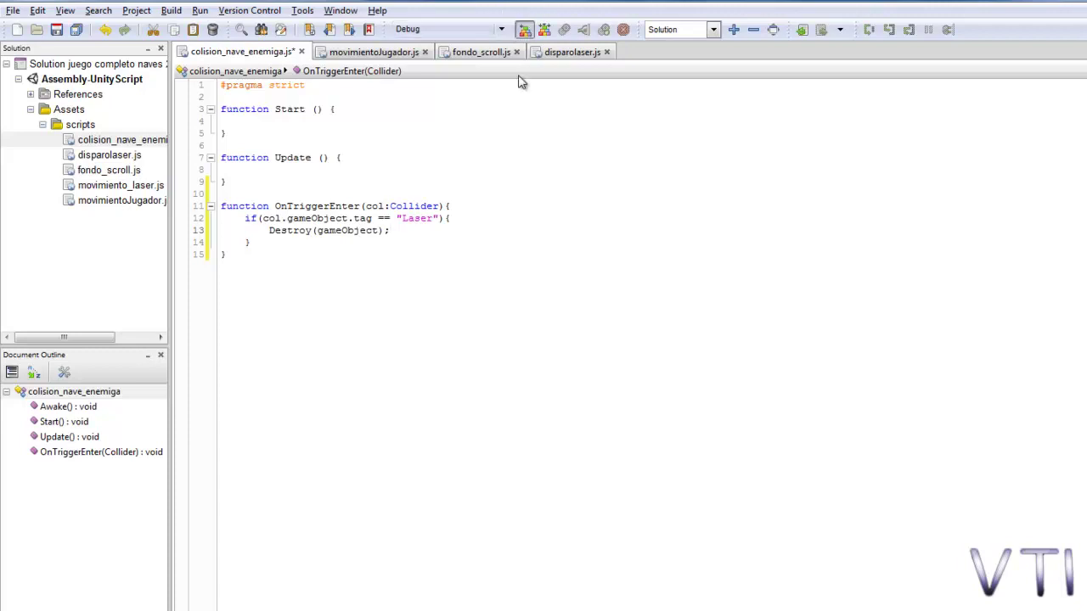
key(ctrl+s)
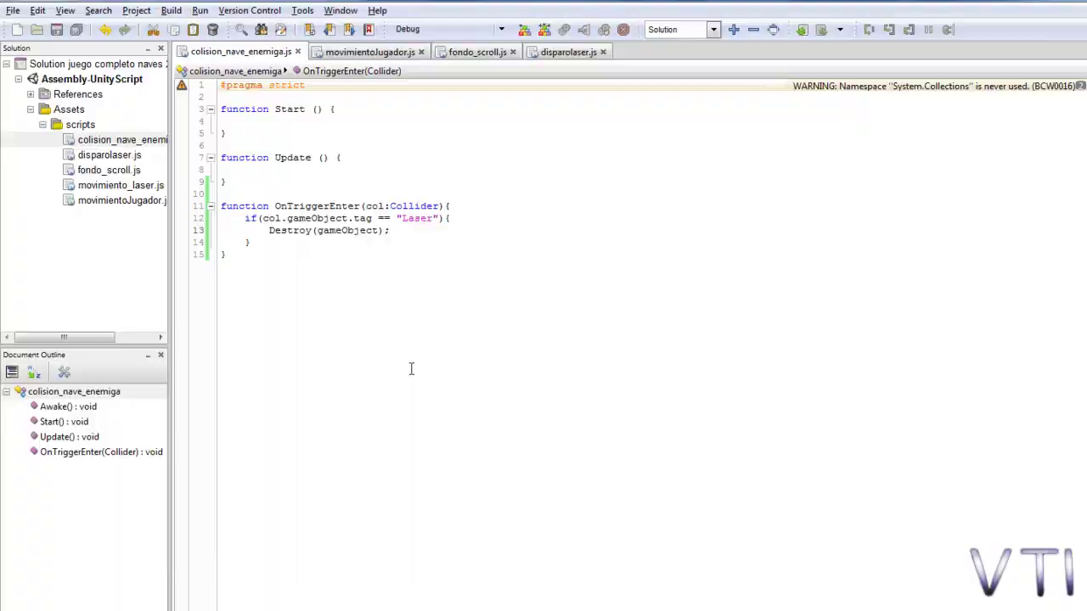
key(alt+Tab)
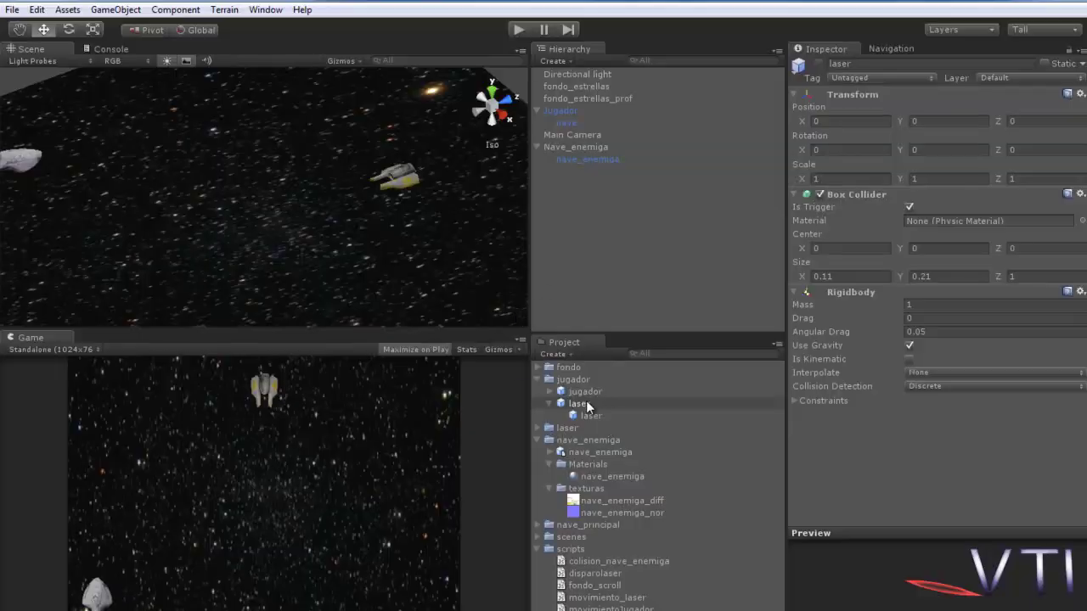
- Add a new tag named Laser as Element 0 in the Tags list
click(858, 78)
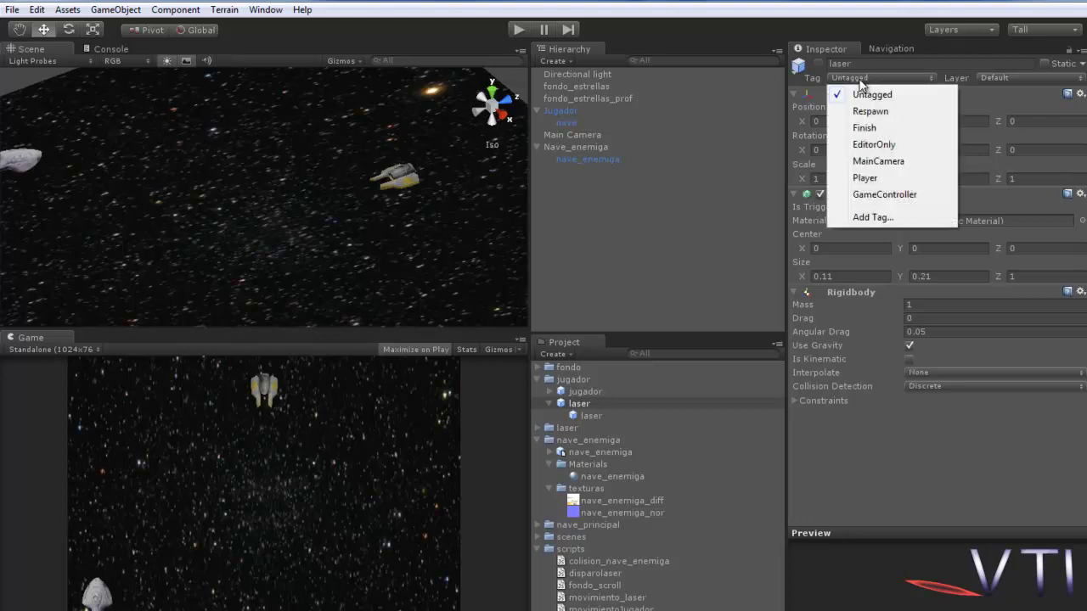
click(881, 218)
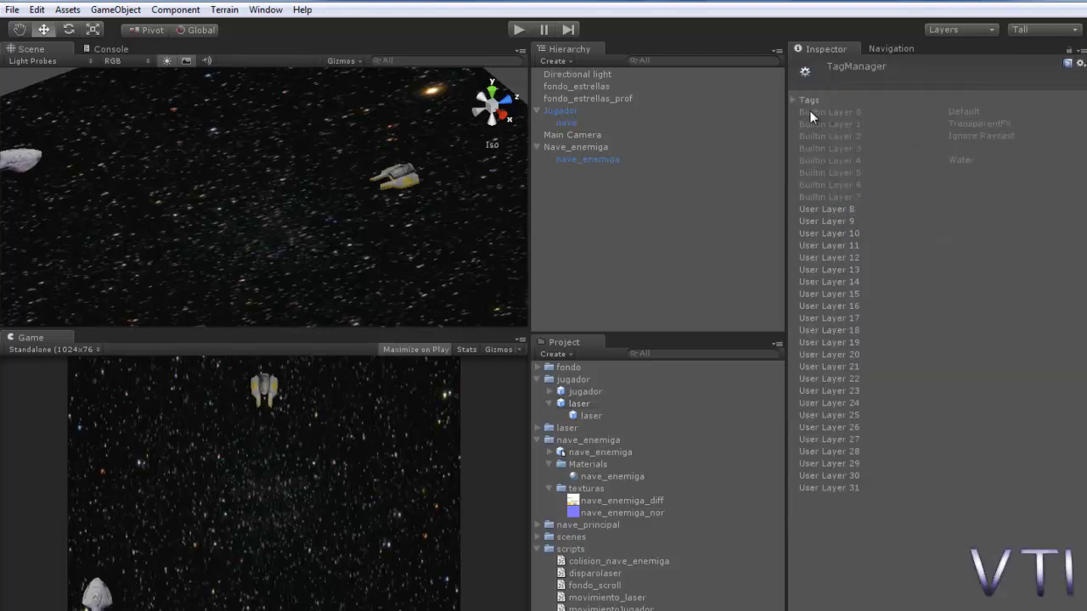
click(792, 101)
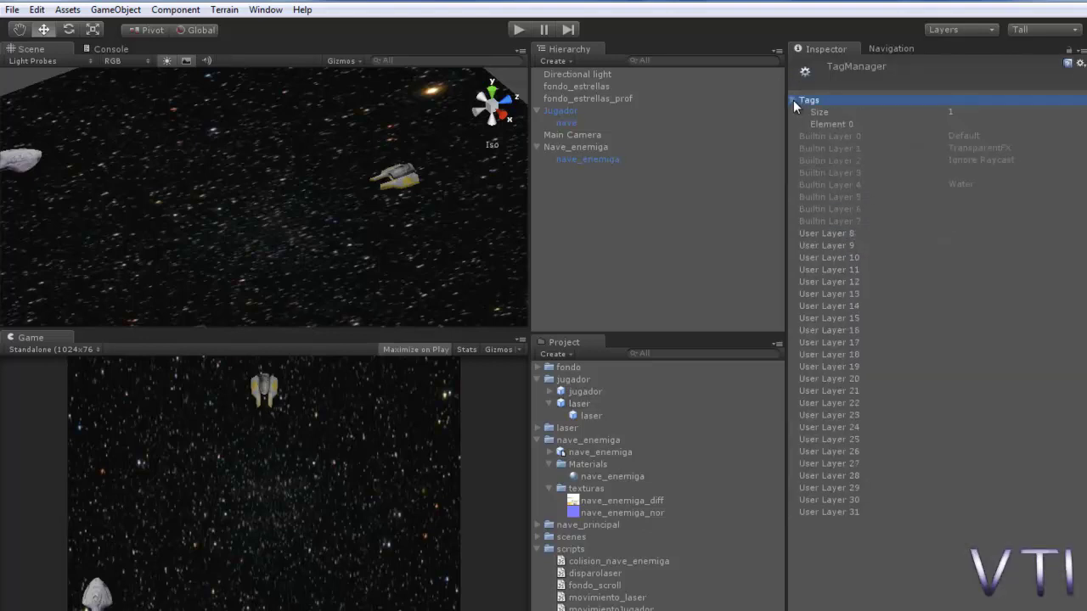
click(956, 125)
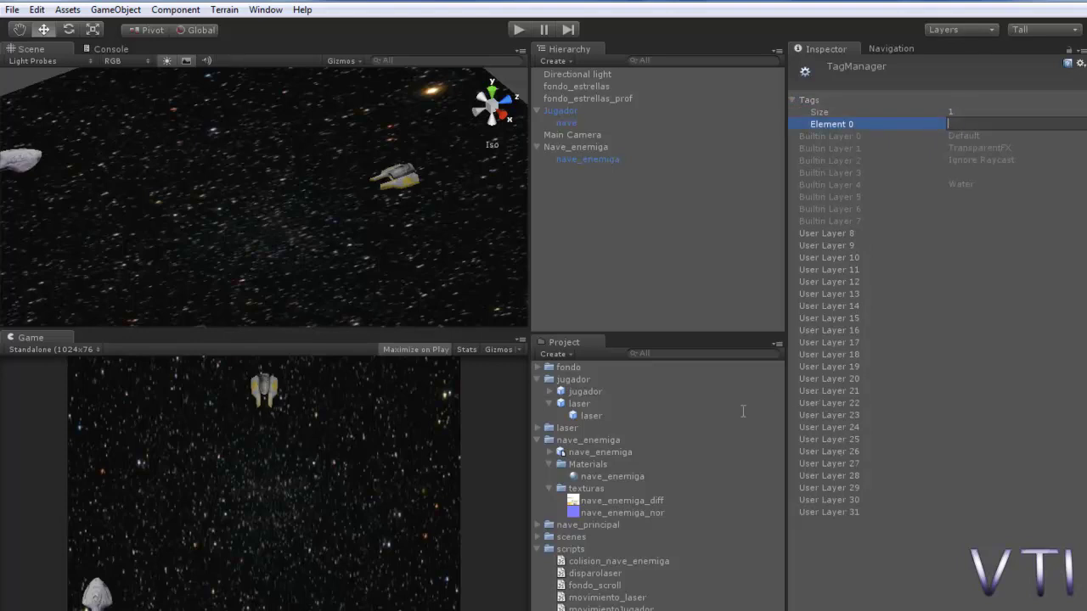
text(Laser)
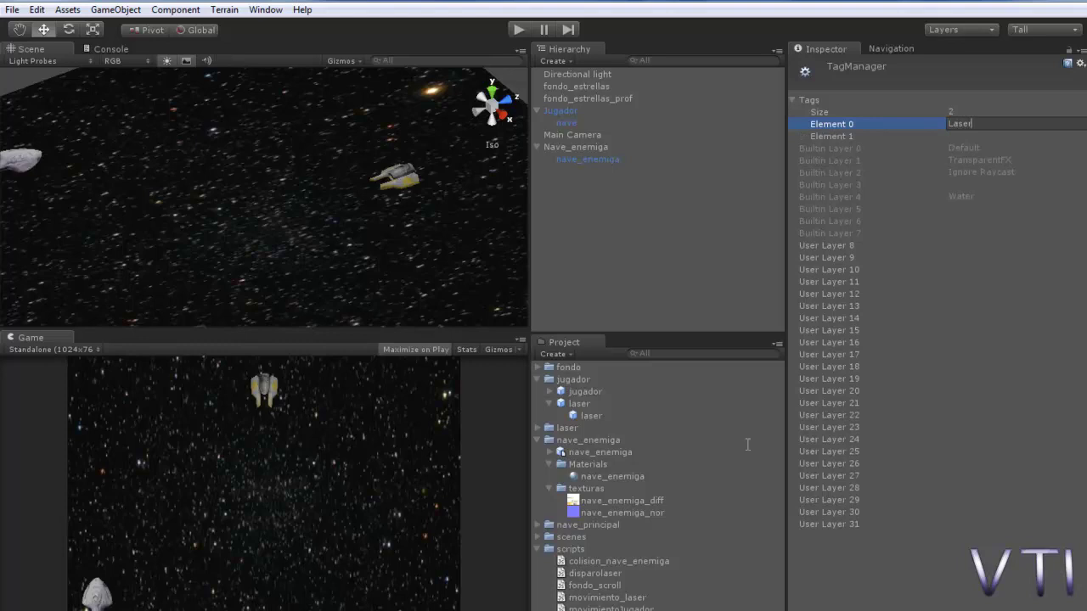
key(Return)
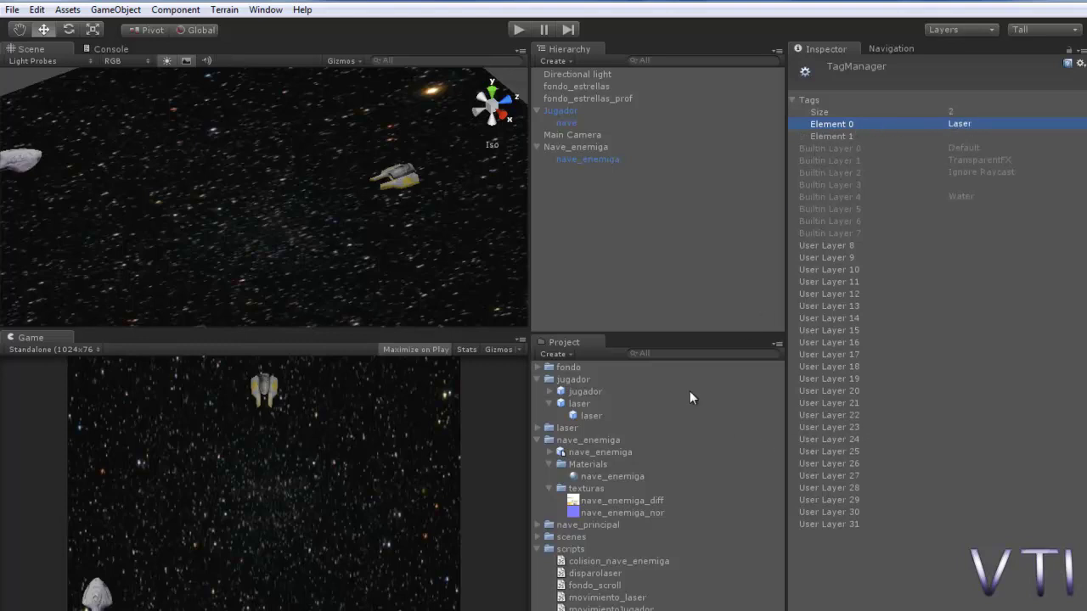
- Set the laser prefab's Tag to Laser
click(580, 405)
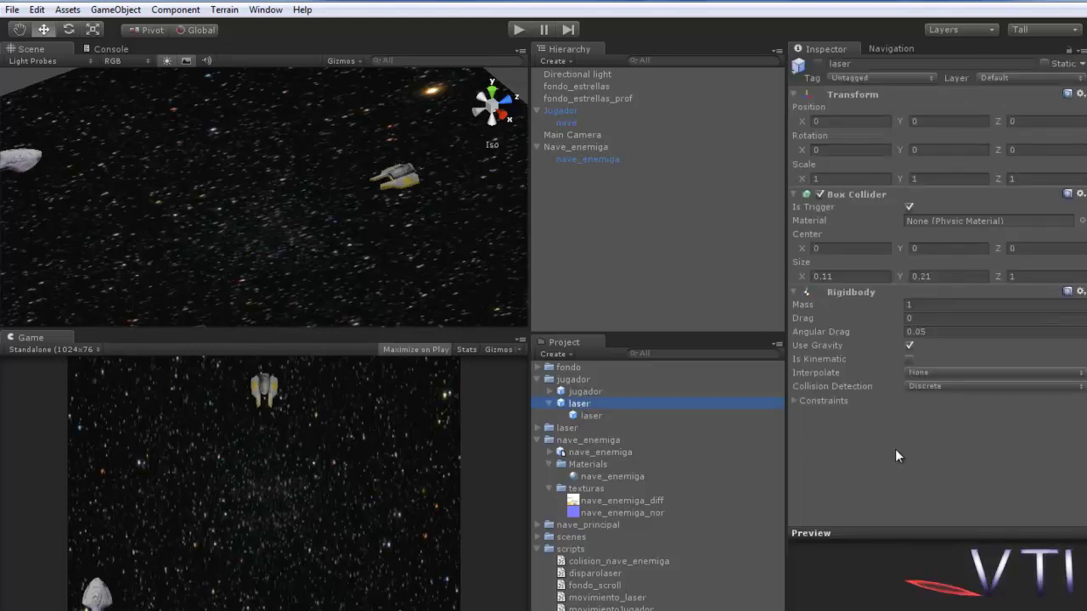
click(867, 78)
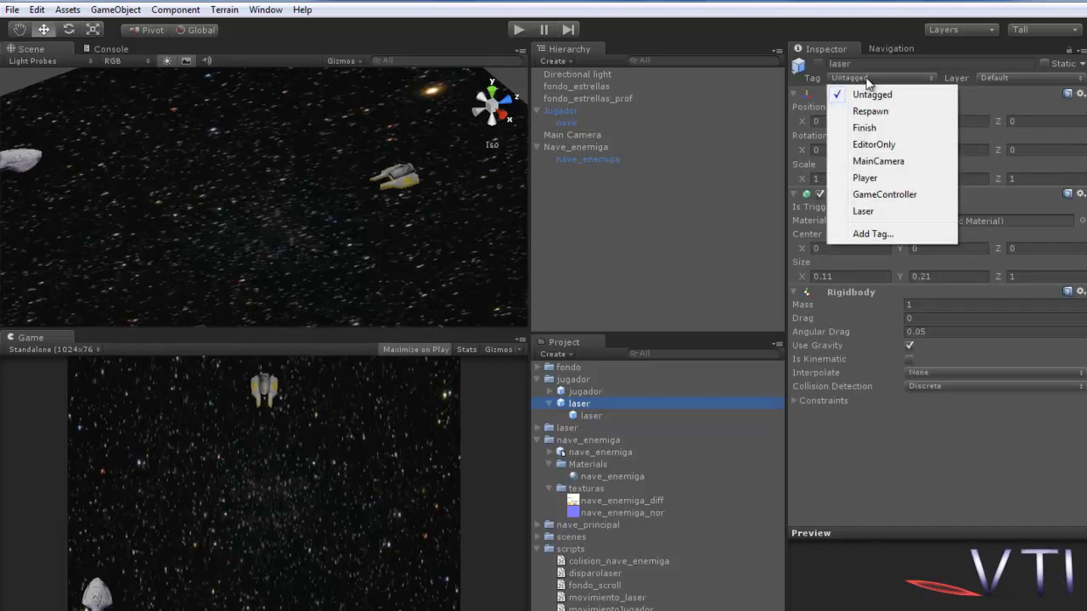
click(866, 212)
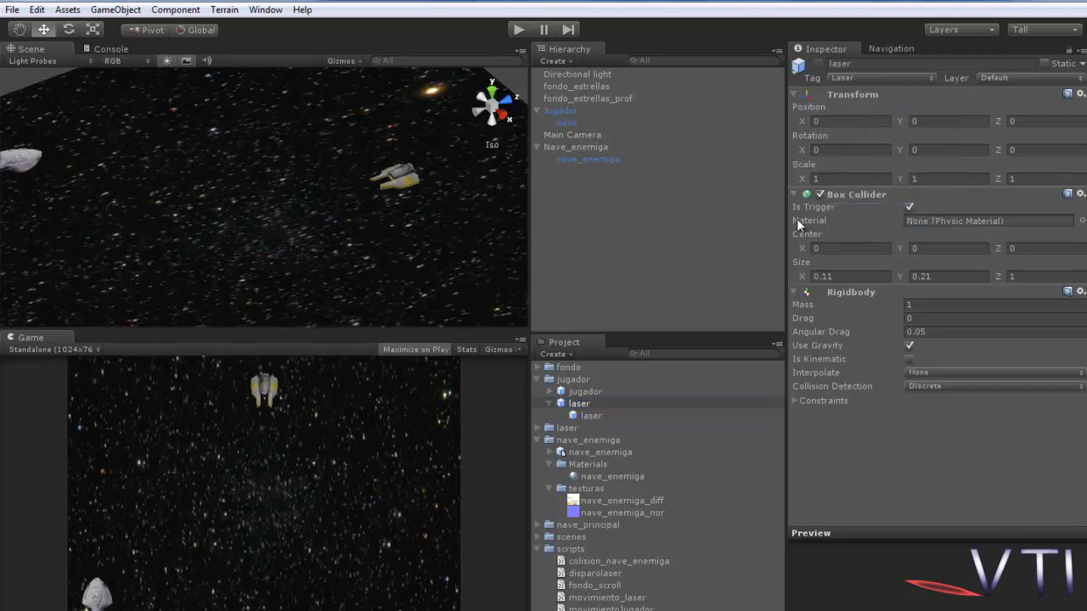
alt+drag(442, 223, 633, 205)
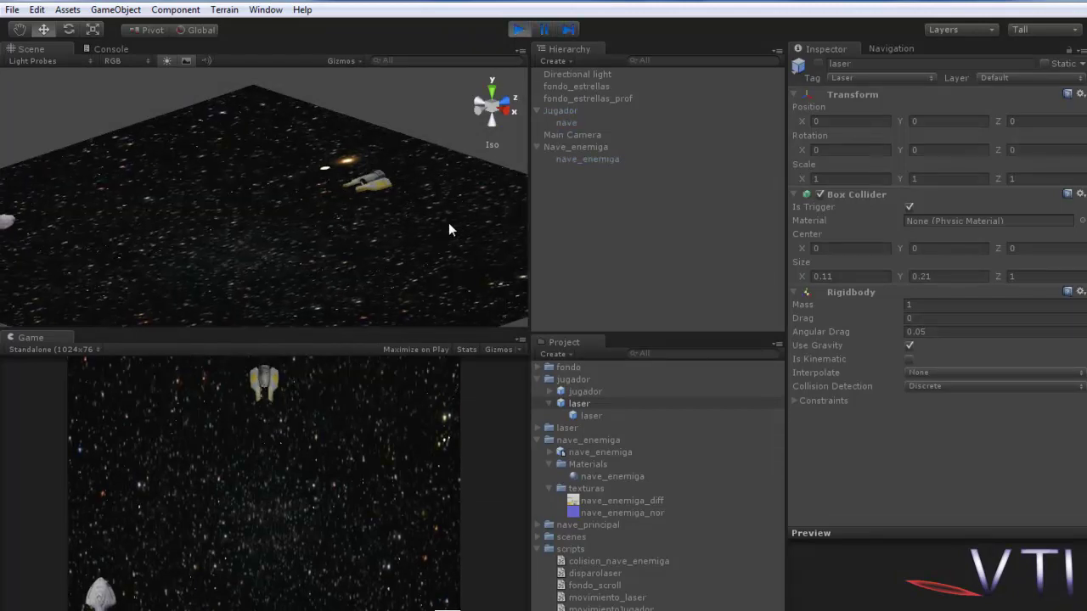
- Move the ship and fire a laser, set the Scene gizmo to Right view, and toggle maximised Scene and Game views
key(Right)
key(space)
key(Left)
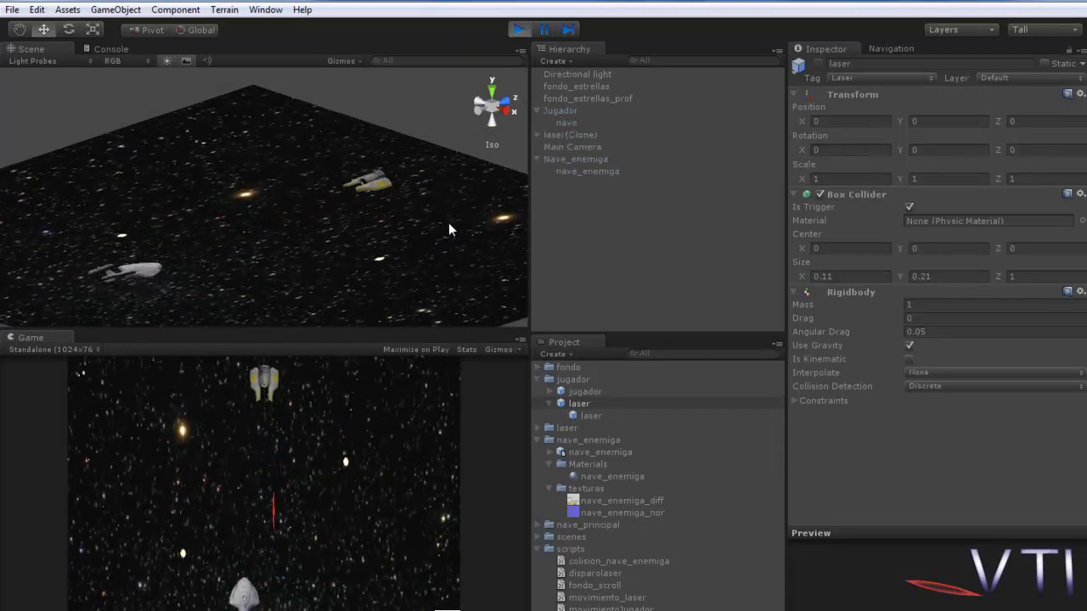
click(507, 110)
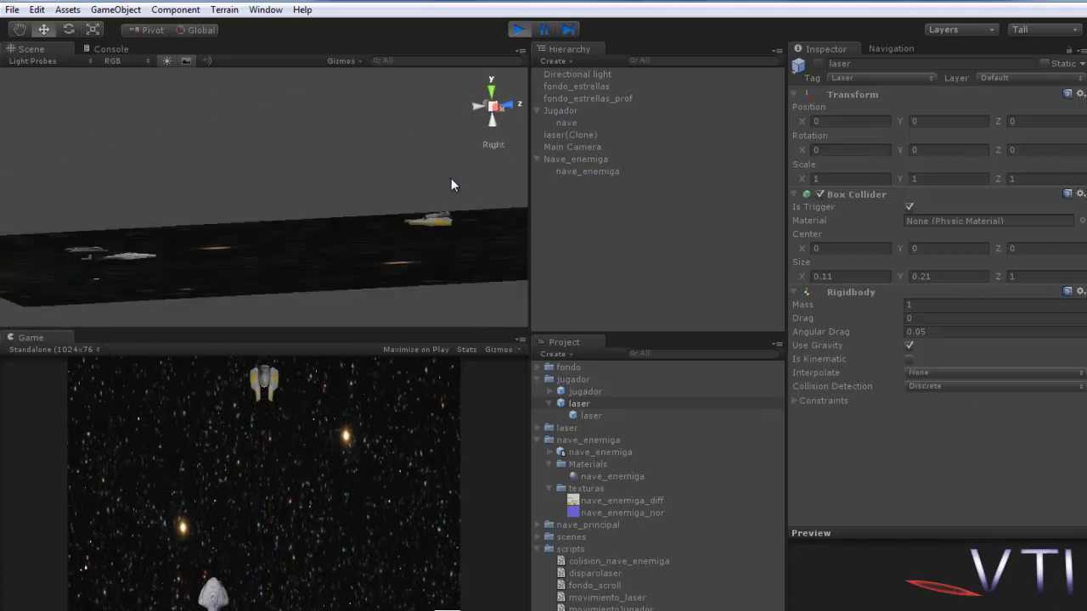
key(shift+space)
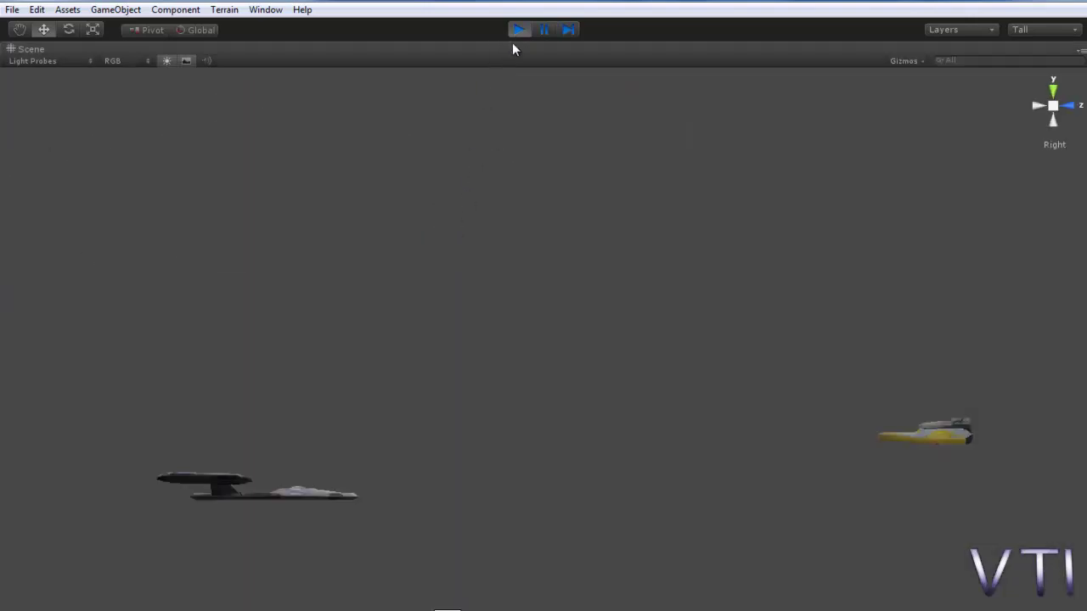
key(shift+space)
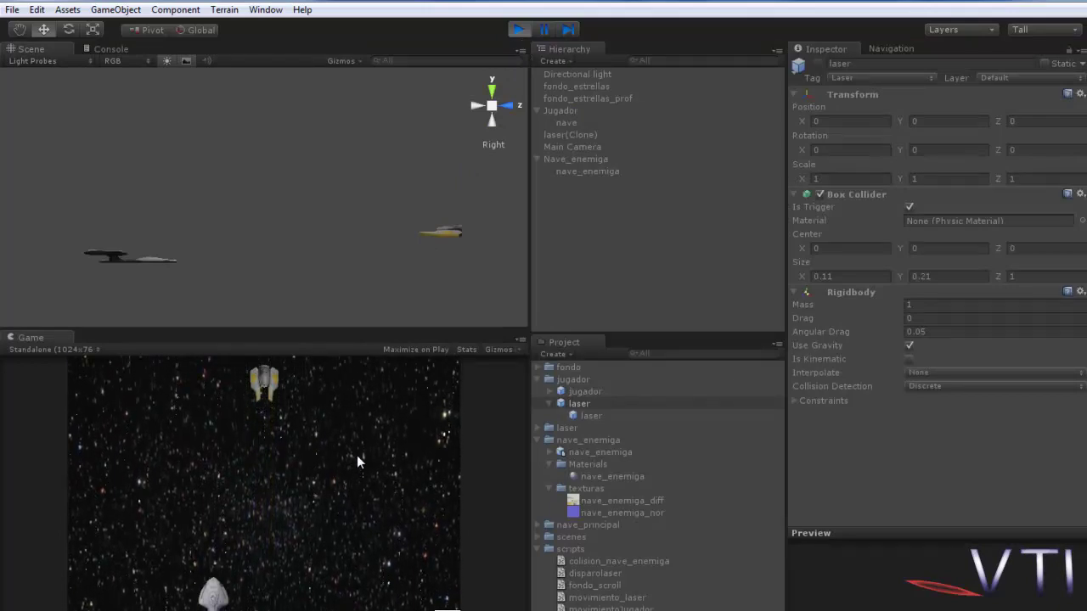
key(shift+space)
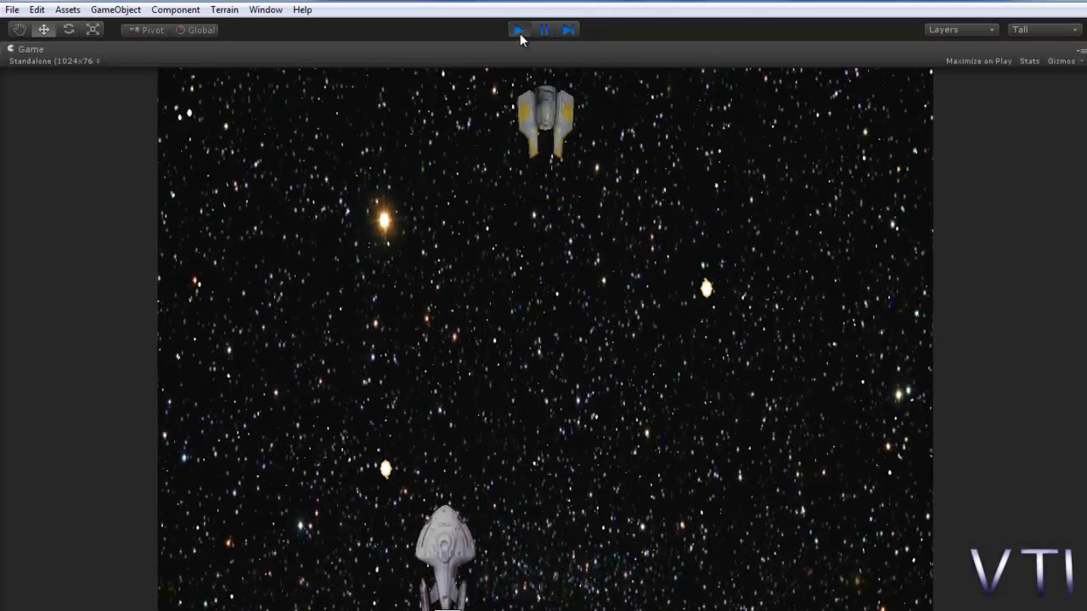
key(shift+space)
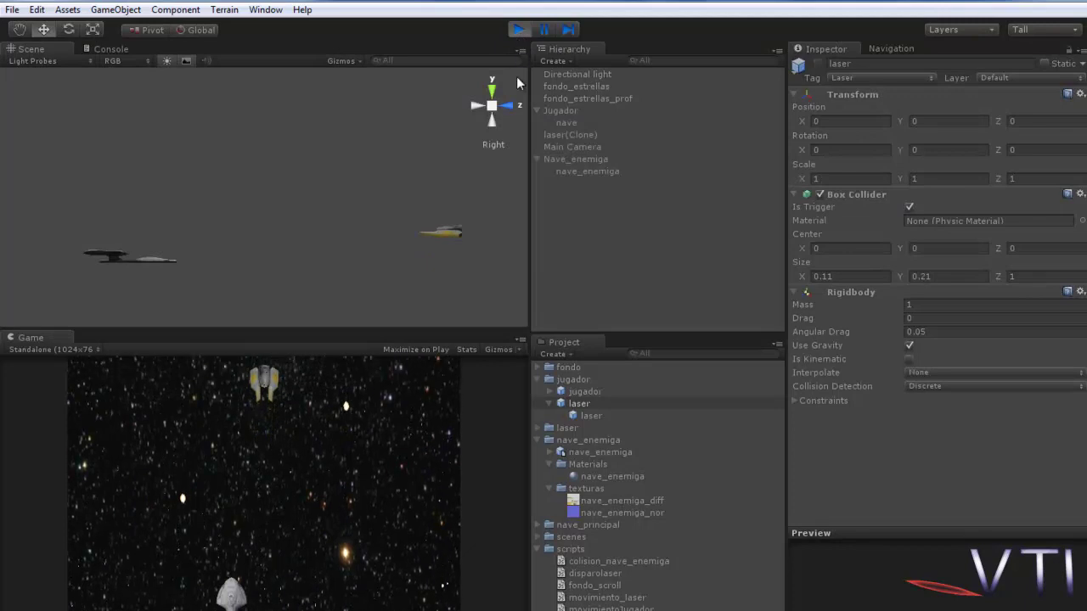
- Fire more lasers while steering the ship left and right, reaching six laser(Clone) objects
key(space)
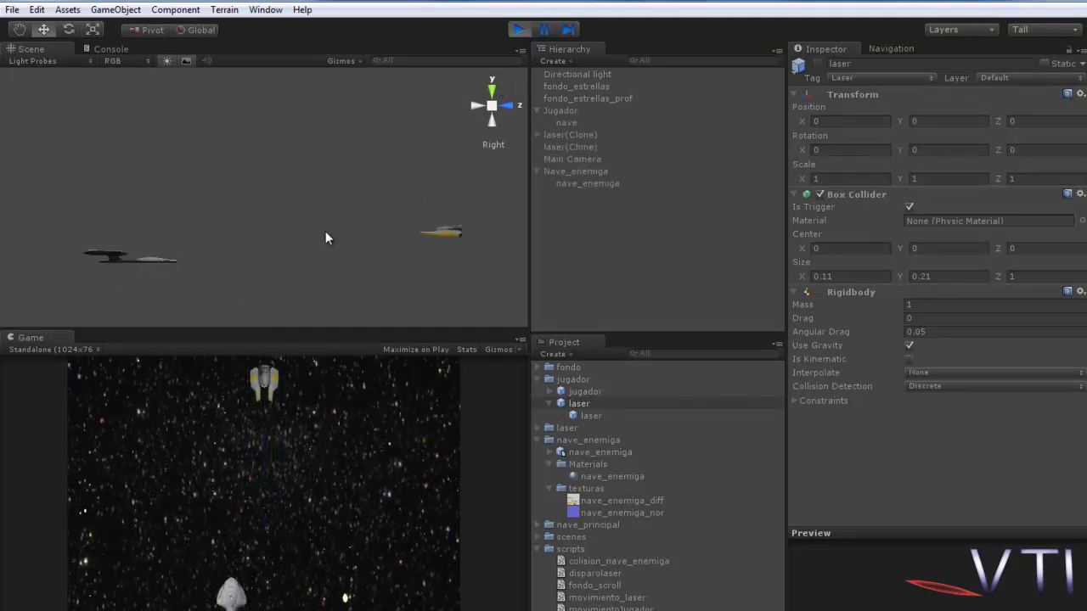
key(space)
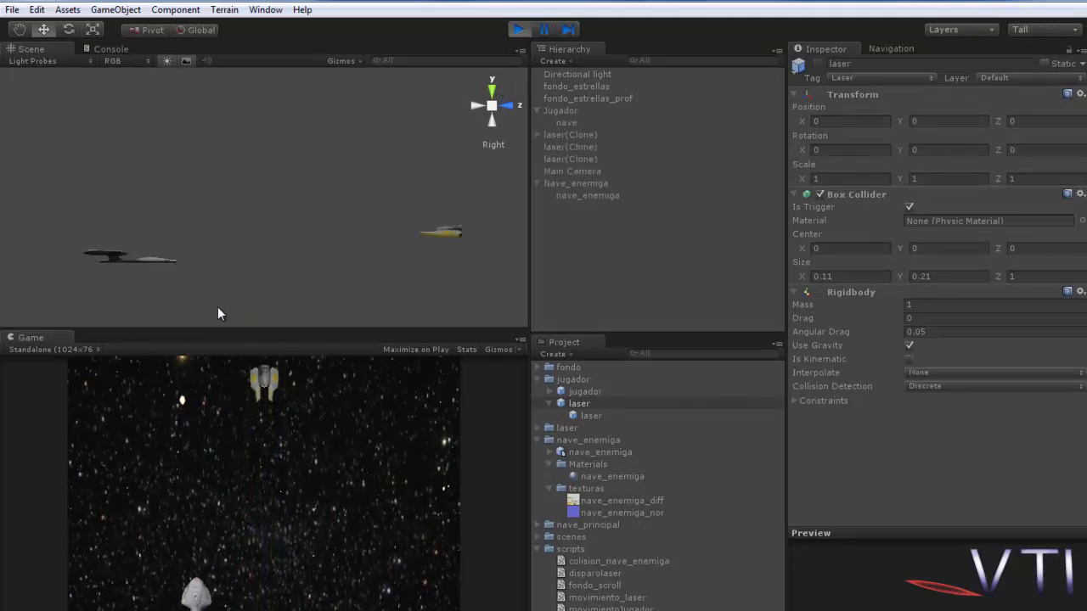
key(Right)
key(Left)
key(Right)
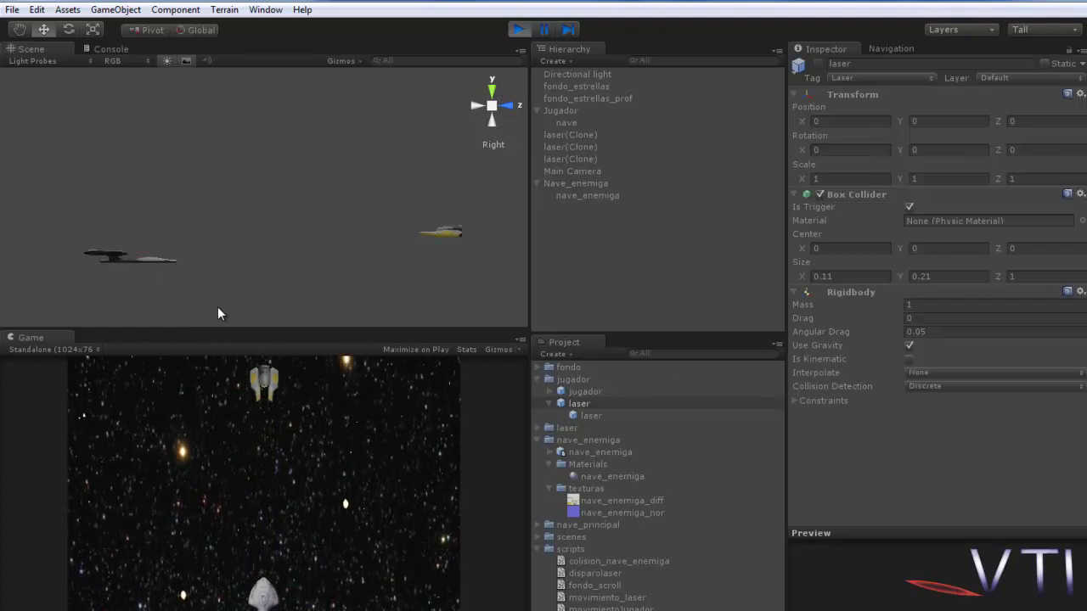
key(space)
key(Left)
key(space)
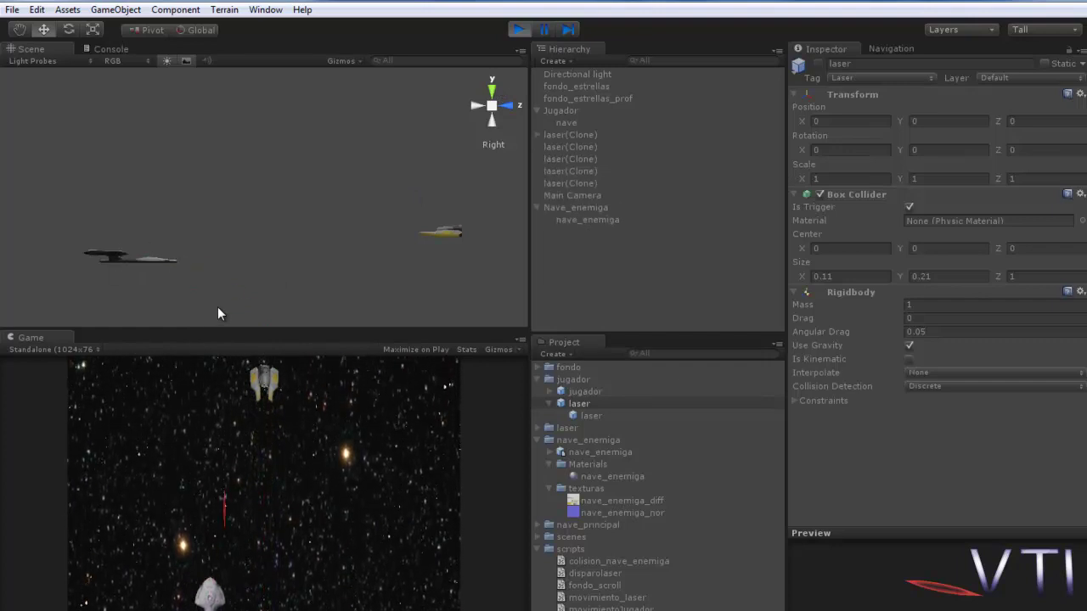
key(Right)
key(Left)
key(Right)
key(Left)
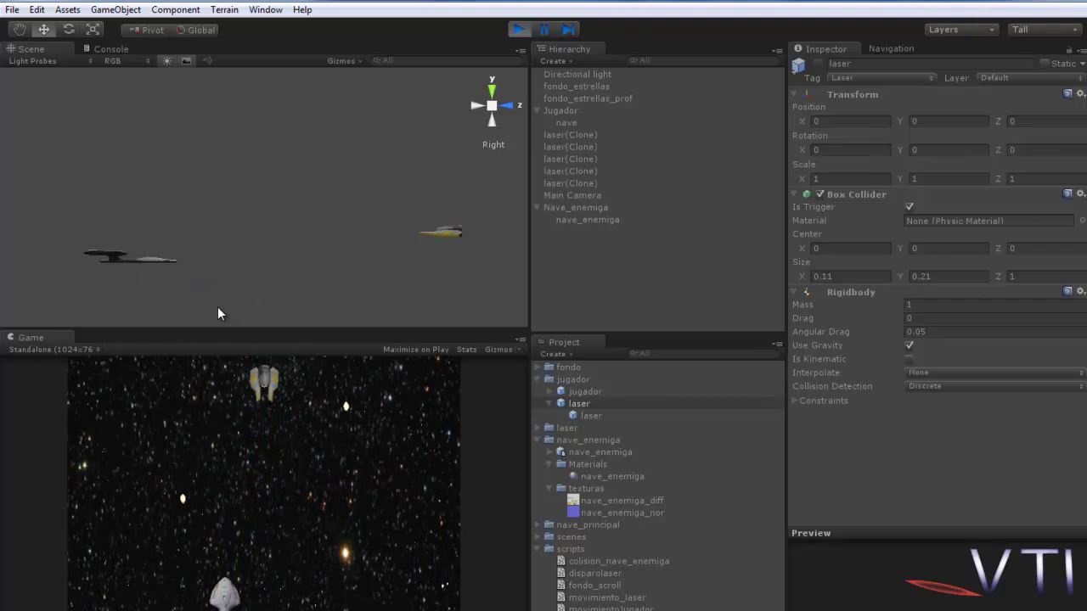
key(space)
key(Right)
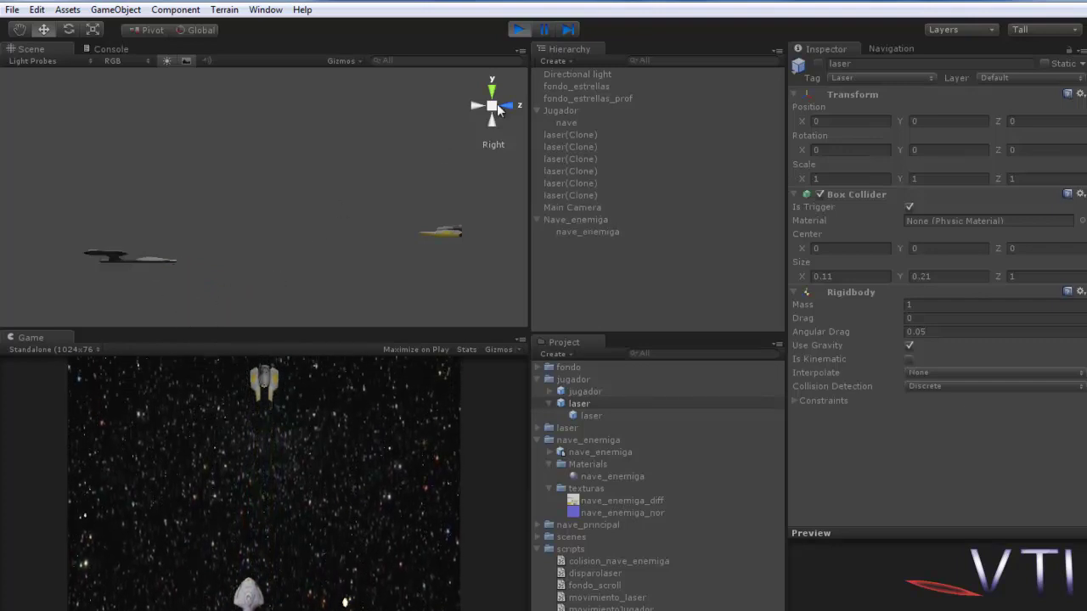
- Stop play mode, make the laser prefab's Rigidbody kinematic, and play the game again
click(518, 30)
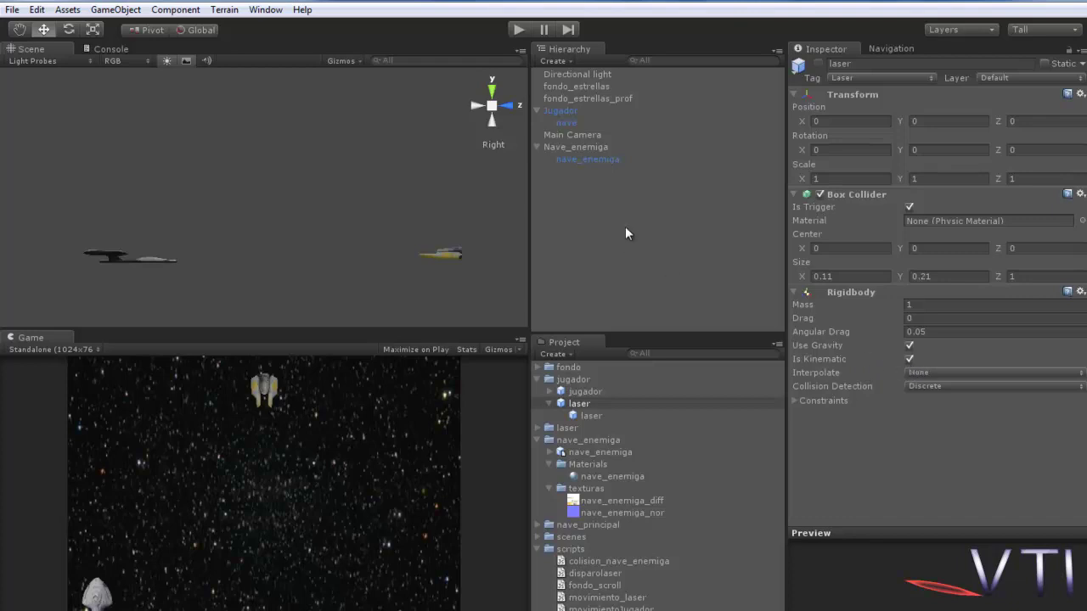
click(518, 31)
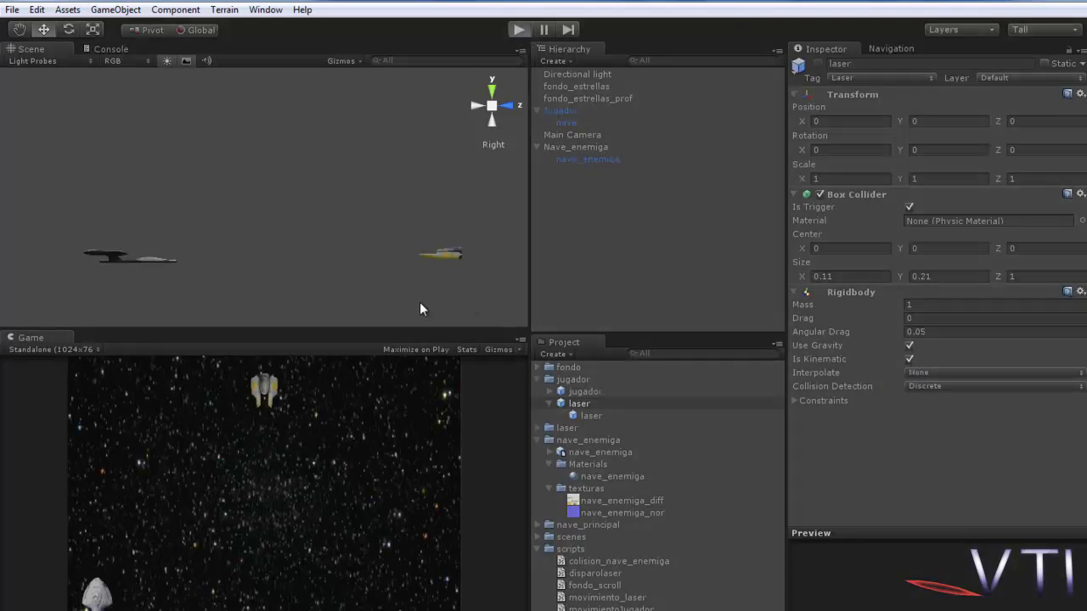
- Fire several lasers toward Nave_enemiga while steering left and right, then stop play mode
key(Right)
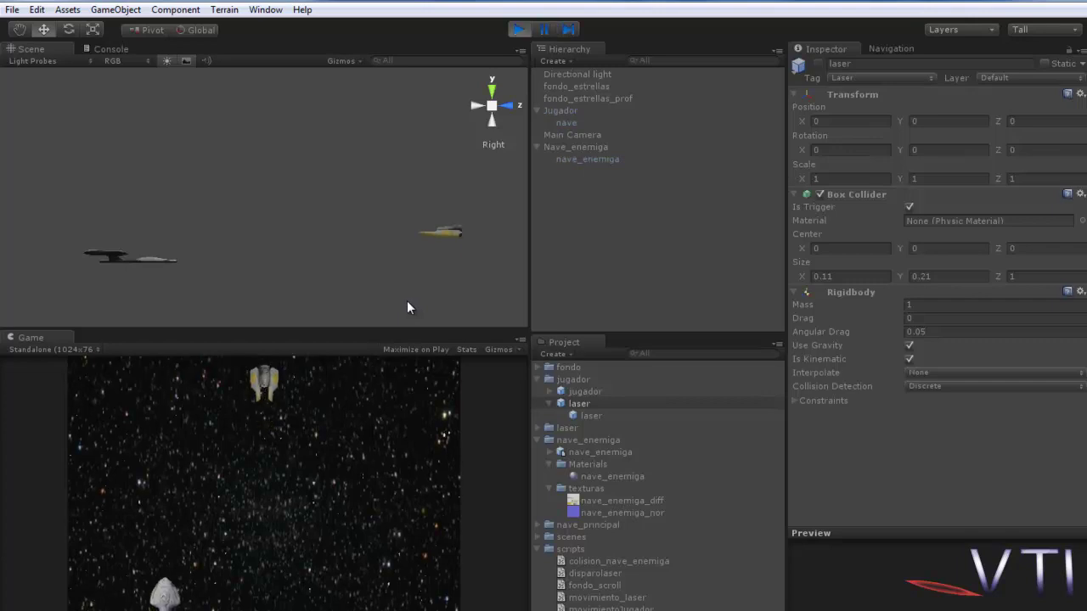
key(space)
key(Right)
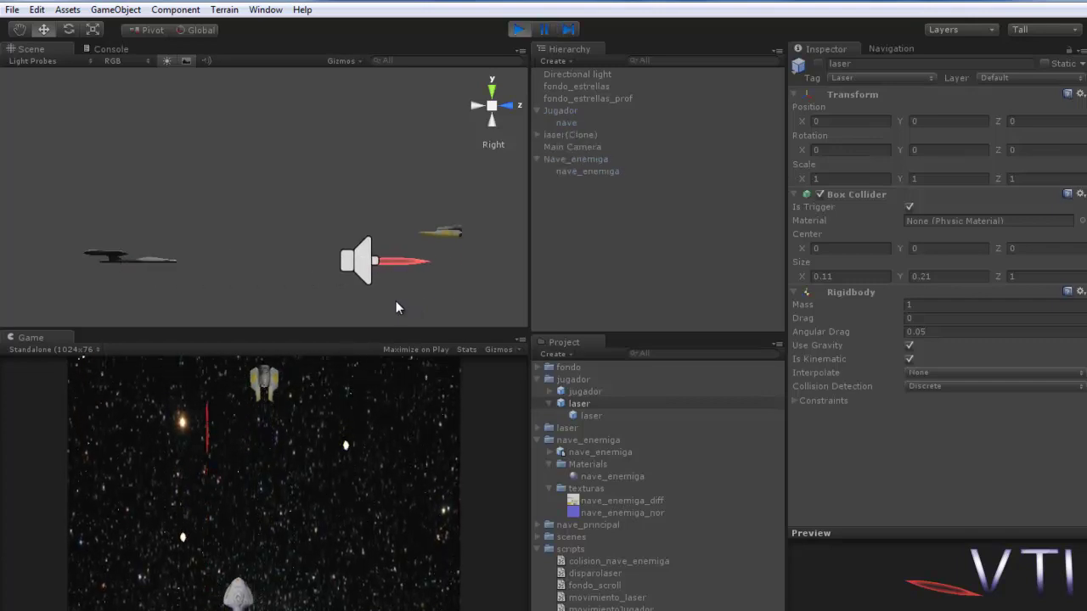
key(Left)
key(space)
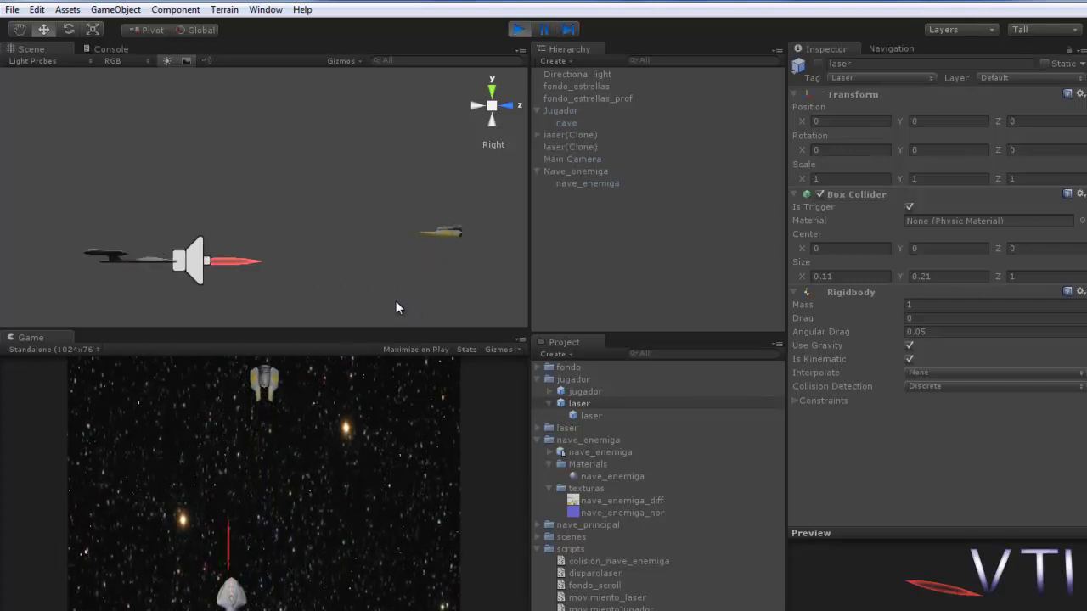
key(Right)
key(Left)
key(Left)
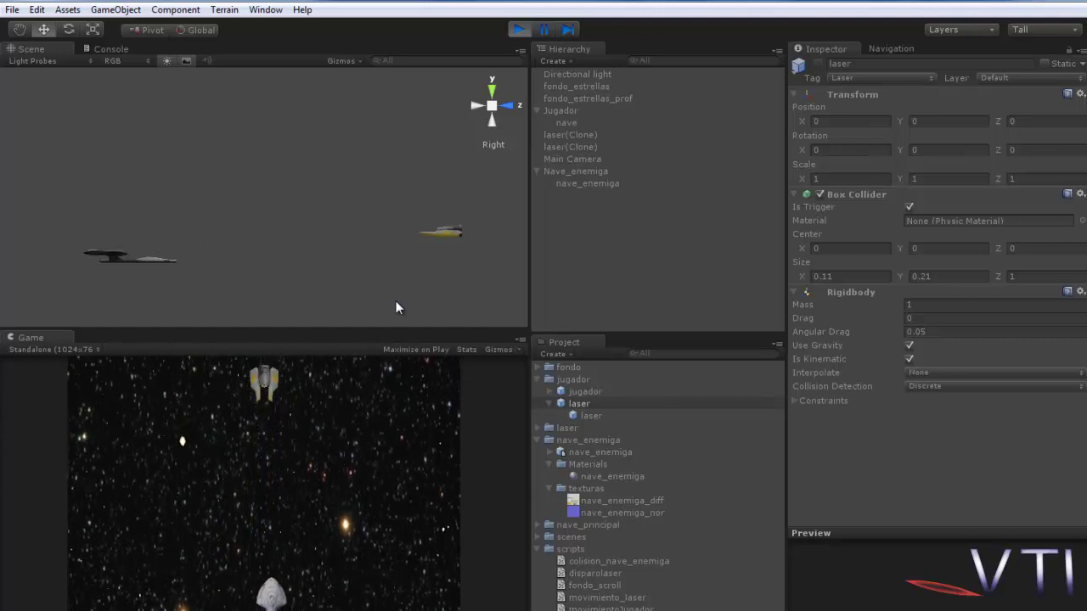
key(space)
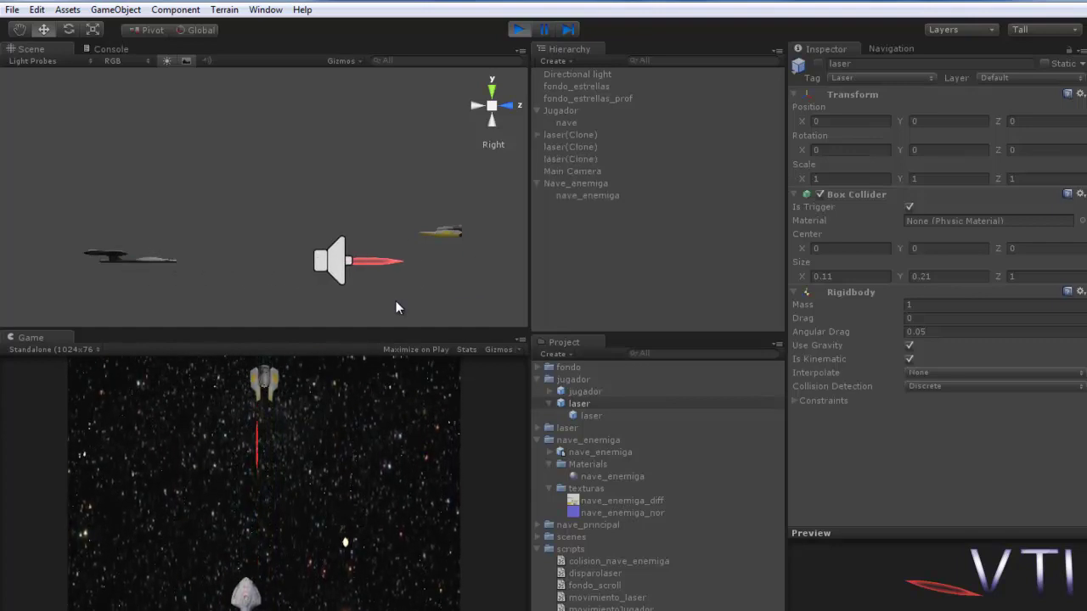
key(Left)
key(space)
key(Right)
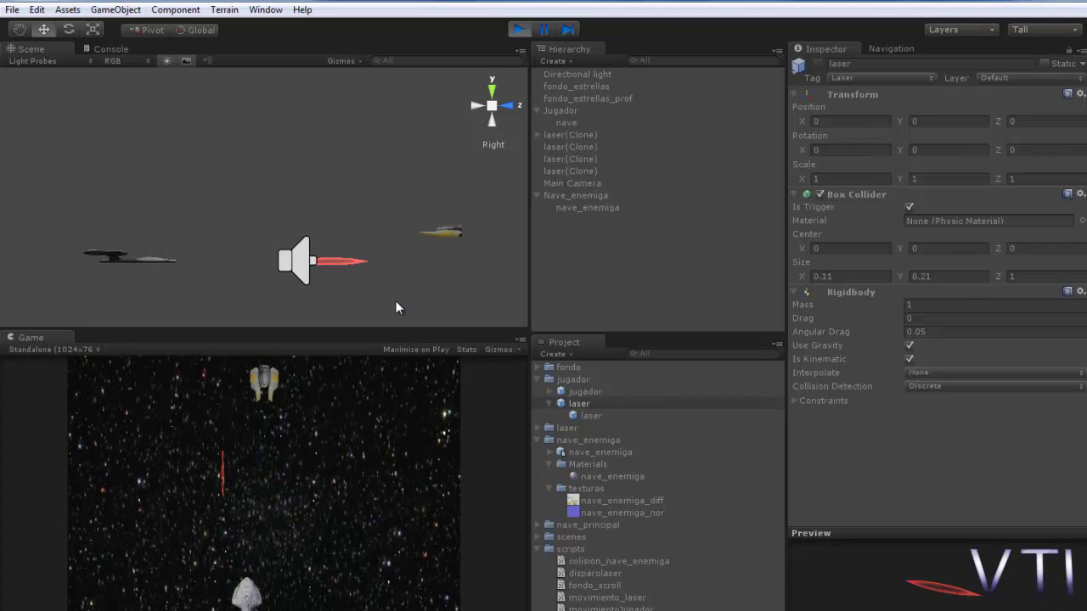
key(space)
key(space)
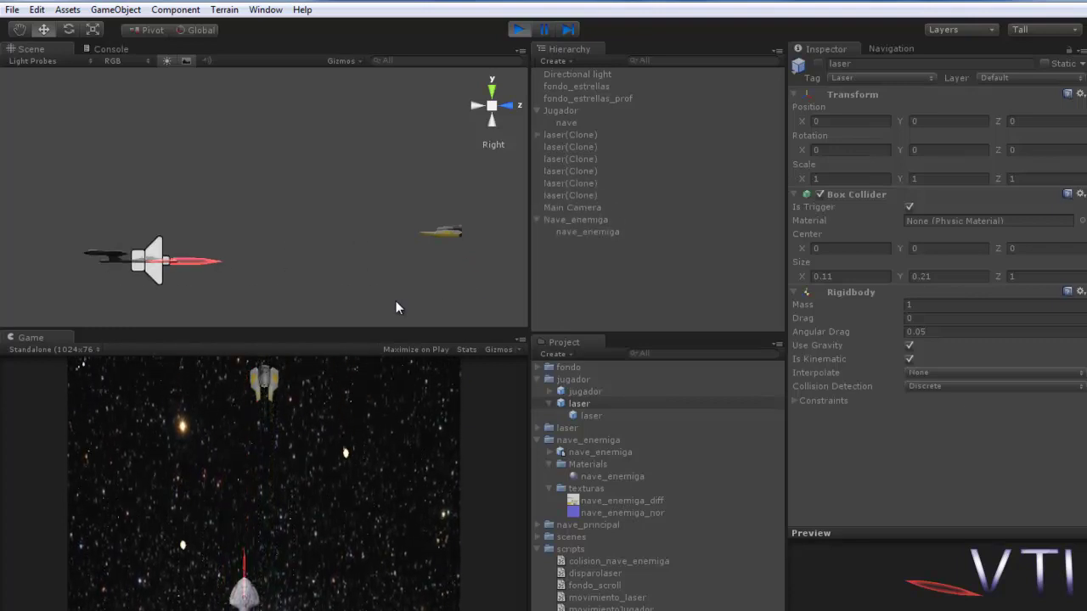
click(525, 30)
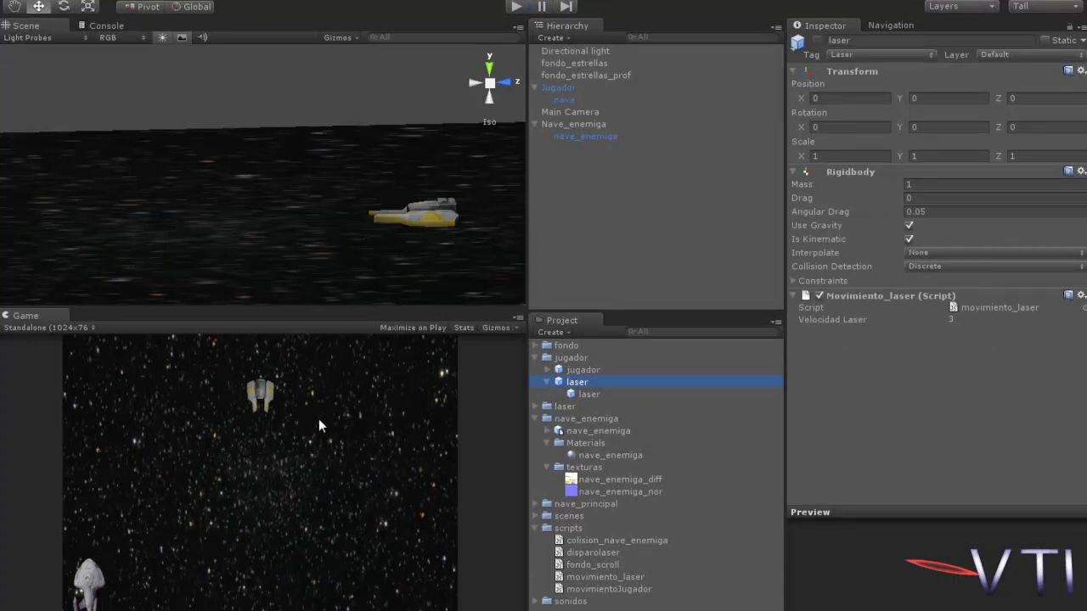
- Play the game, steering with the arrow keys and firing with Space until a laser destroys Nave_enemiga
click(515, 6)
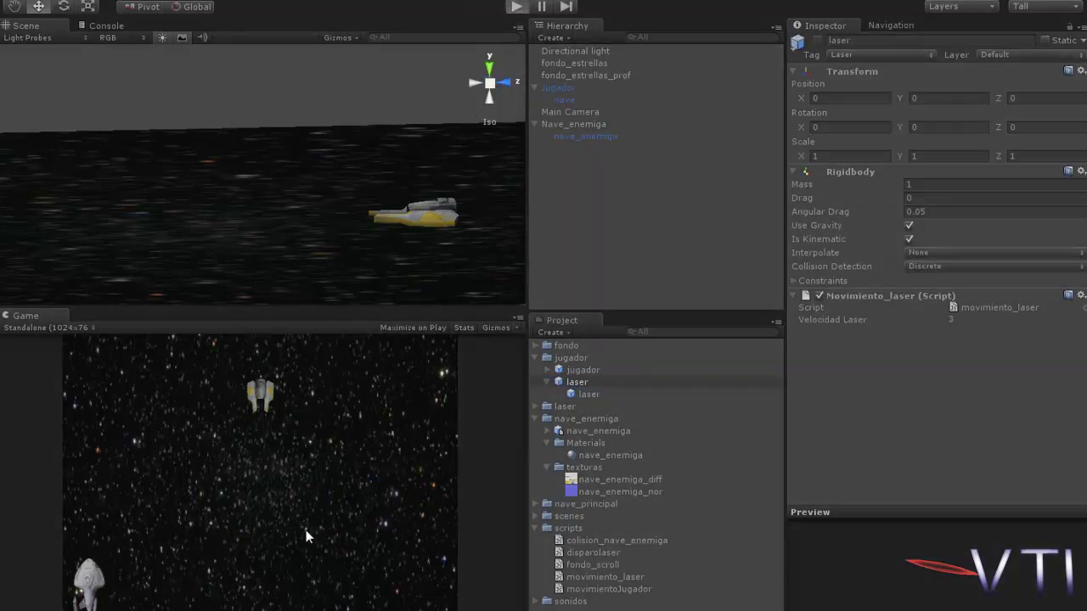
key(Right)
key(space)
key(space)
key(space)
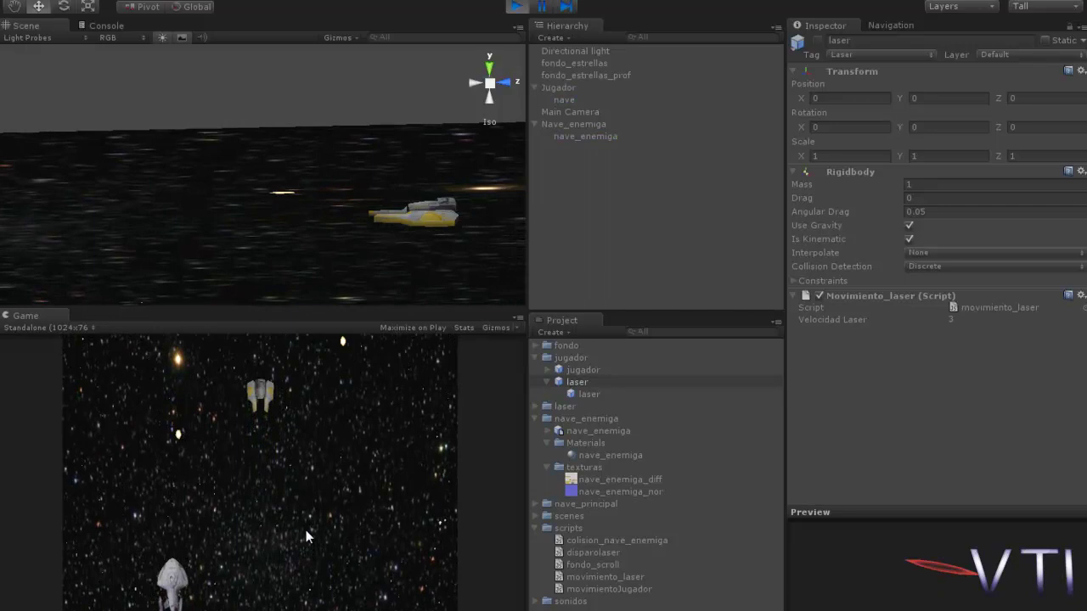
key(Right)
key(space)
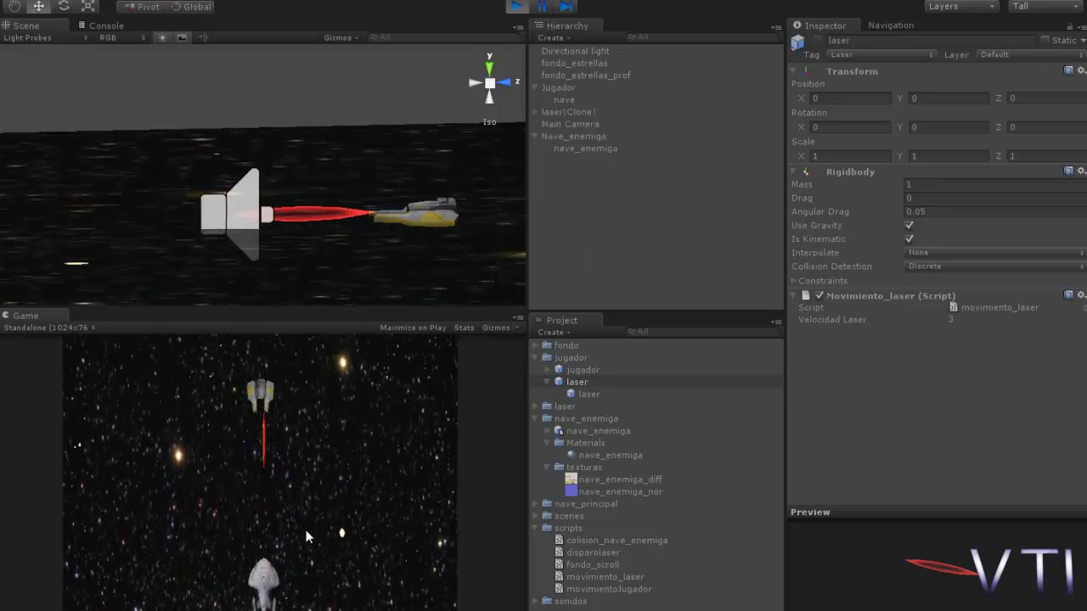
key(Left)
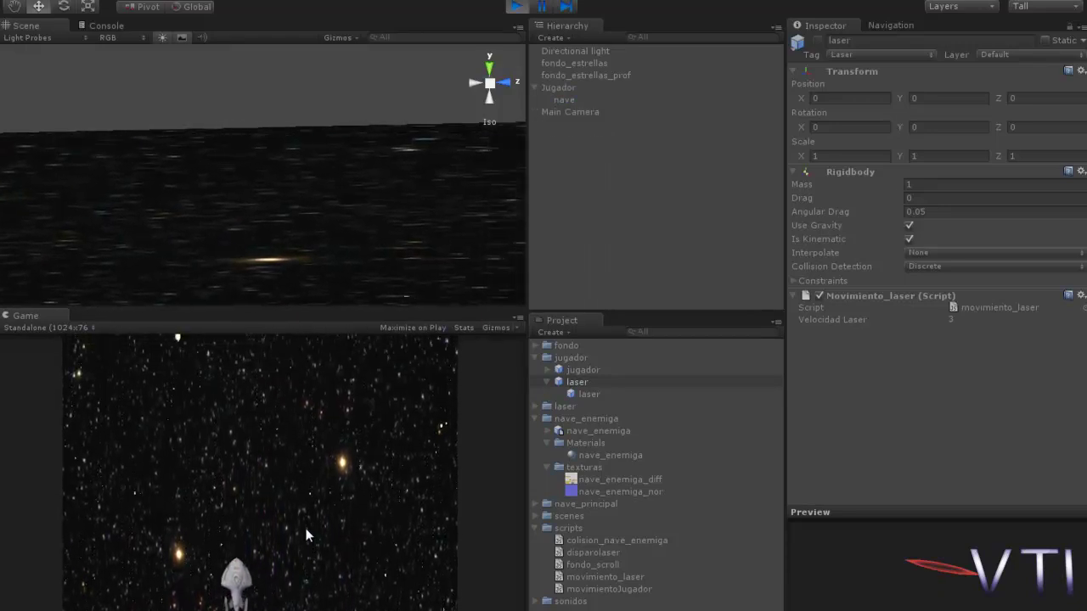
key(Right)
key(Left)
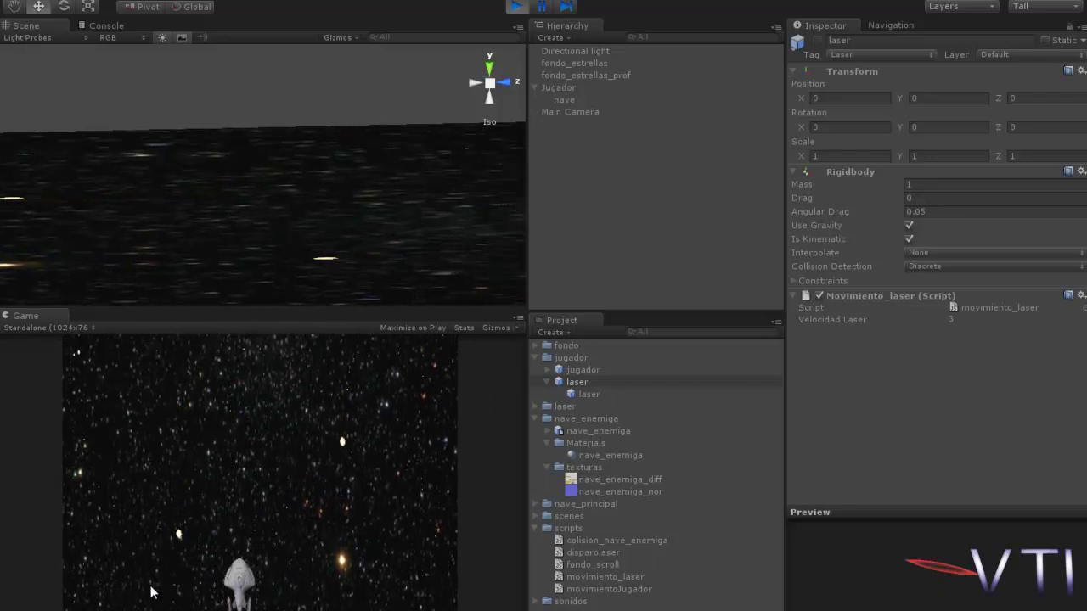
key(Right)
key(Left)
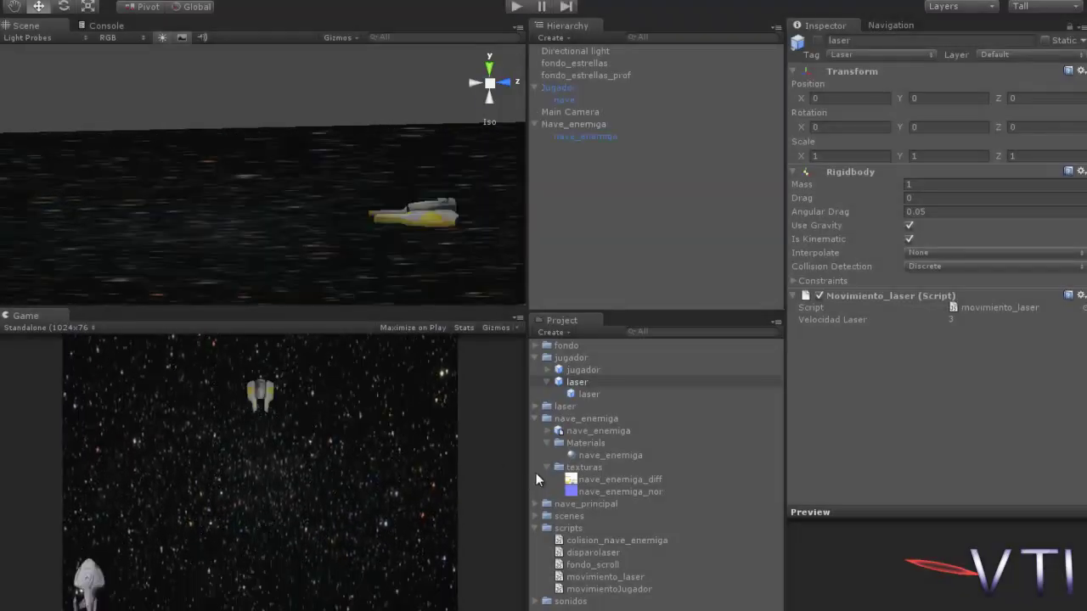
- Review the components of the laser prefab and its child mesh, Jugador, and Nave_enemiga
click(570, 381)
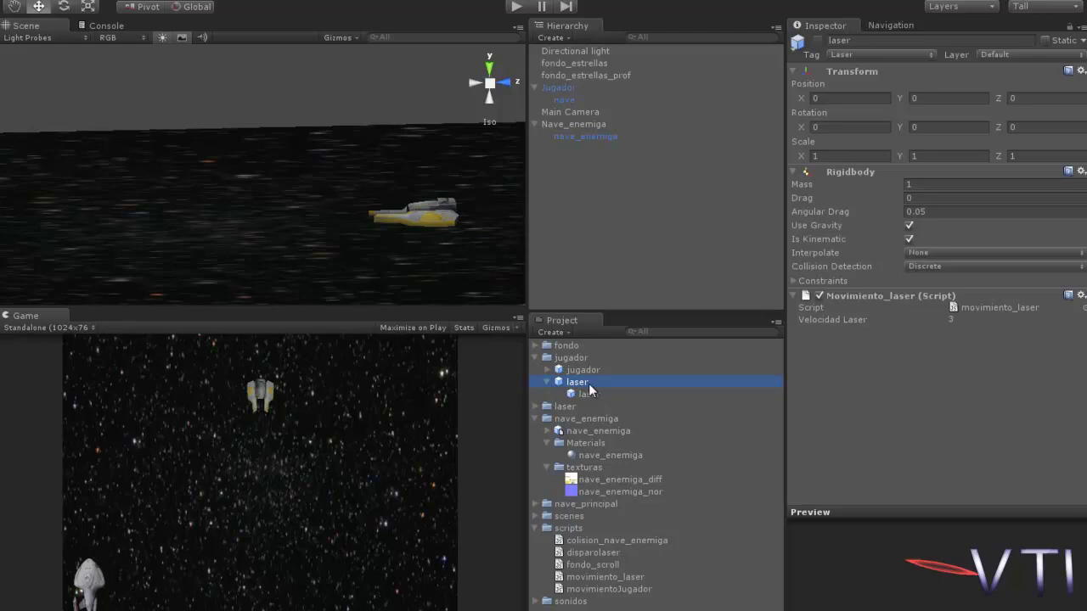
drag(872, 320, 915, 319)
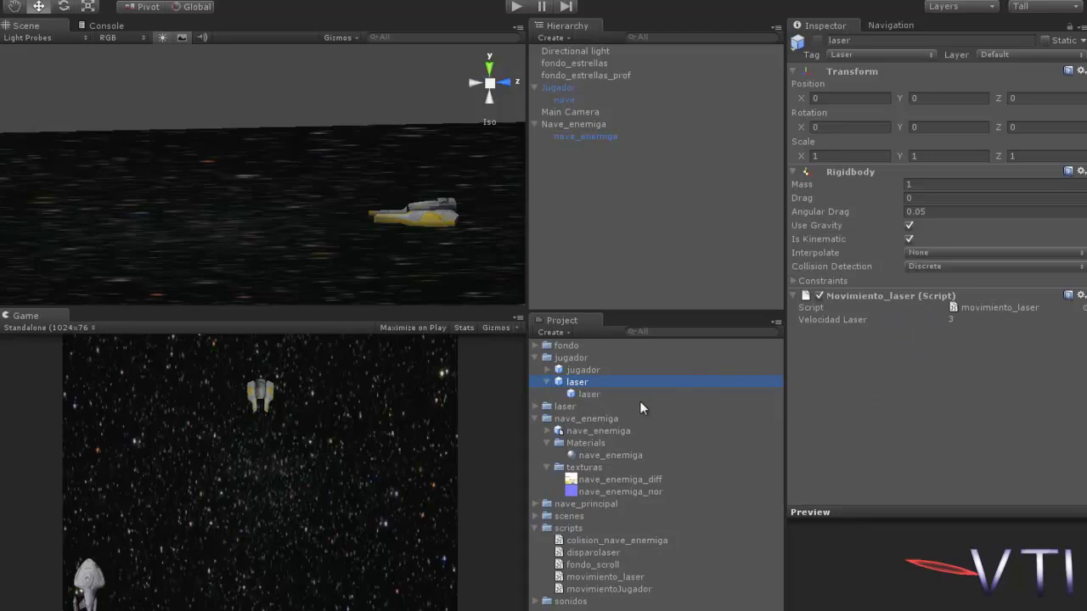
click(592, 394)
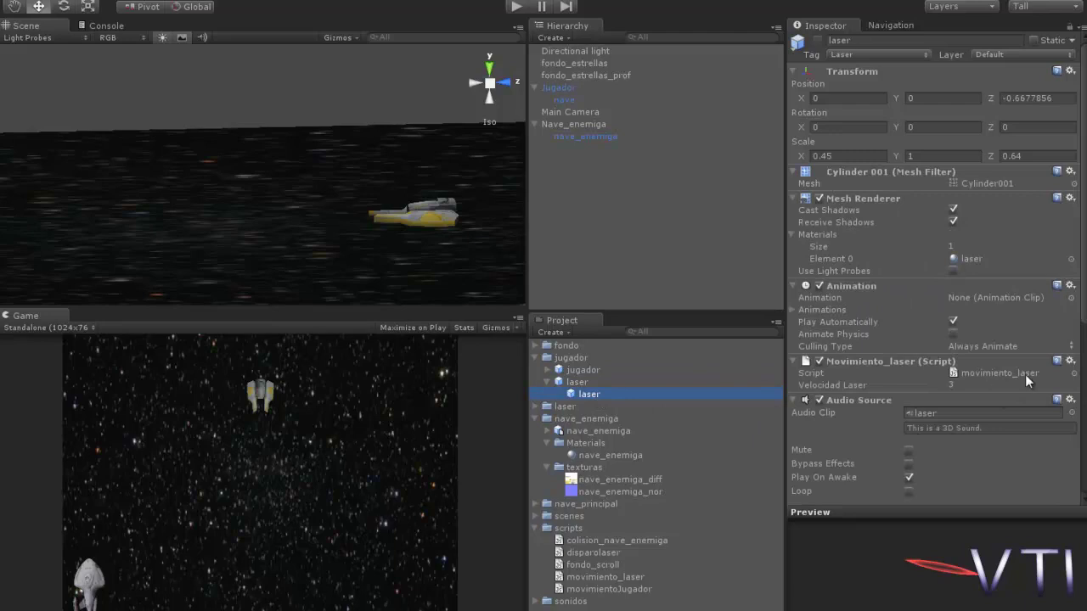
click(578, 382)
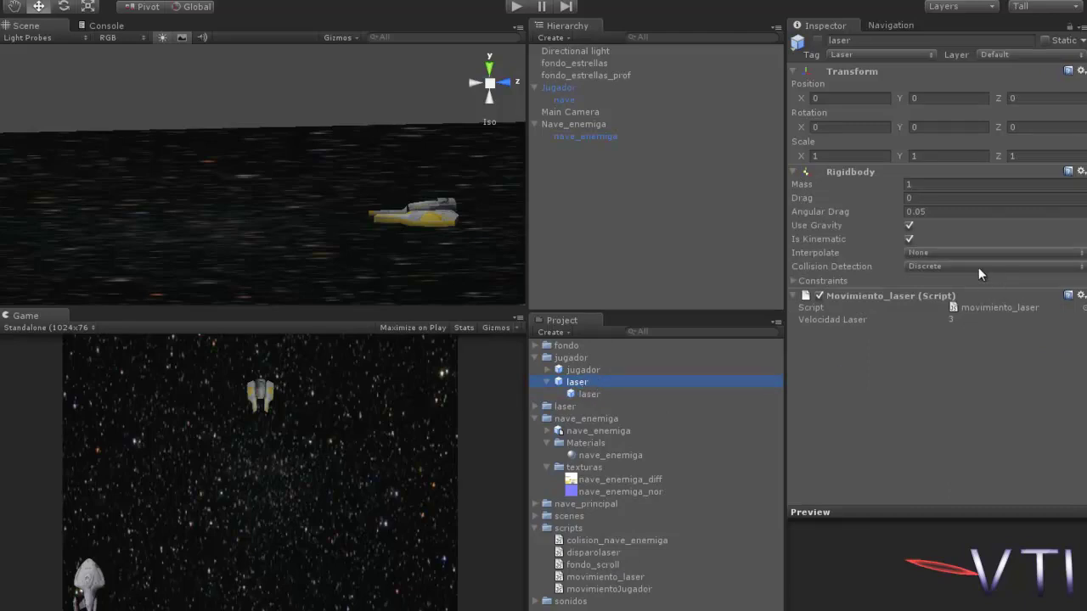
click(564, 89)
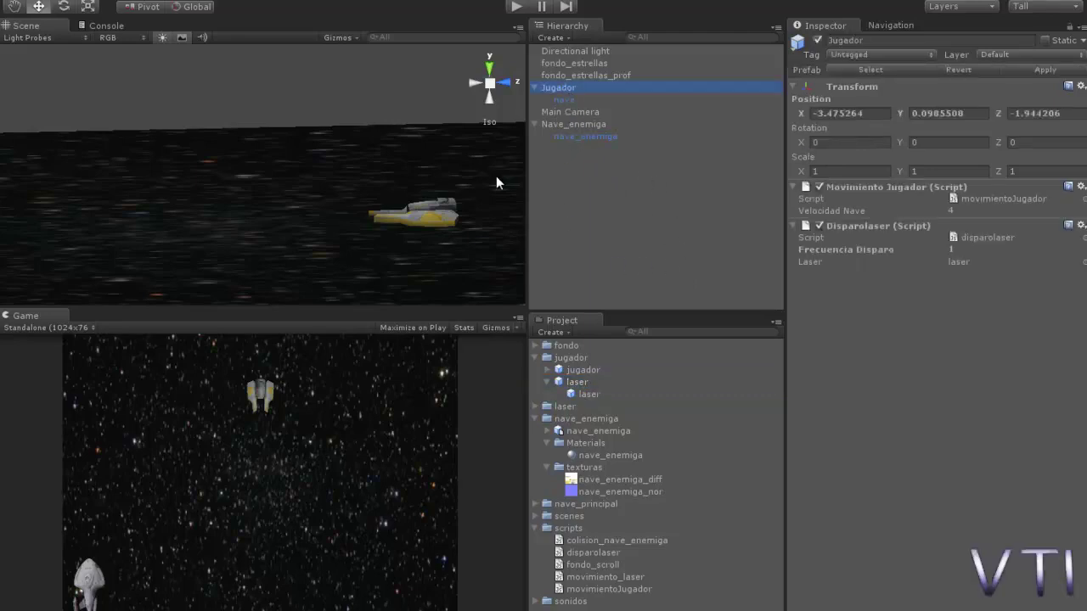
click(574, 125)
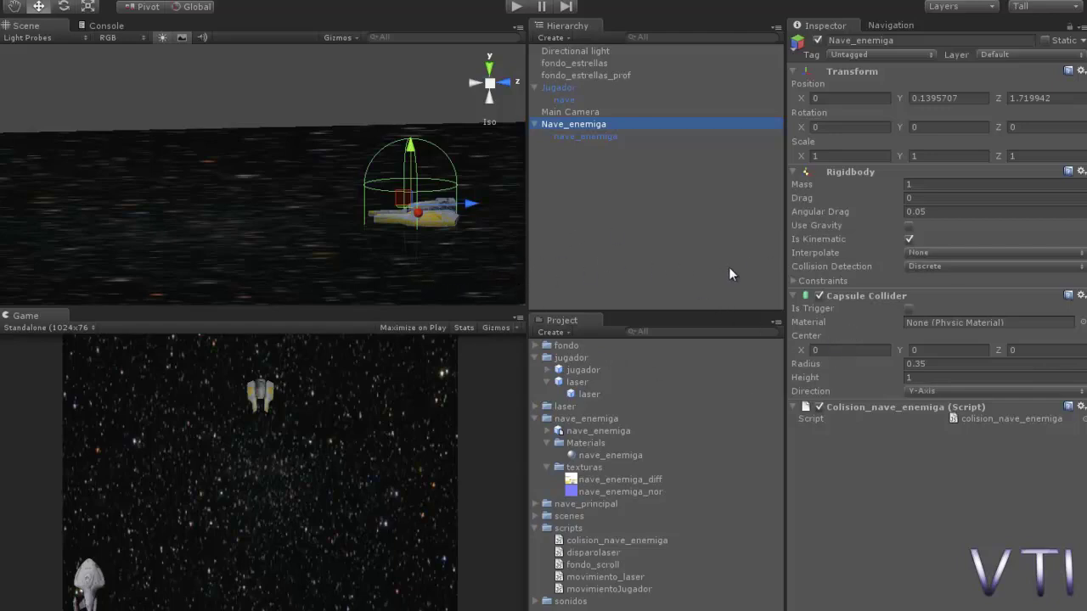
- Reselect the laser prefab, turn on Maximize on Play, and start the game
click(584, 383)
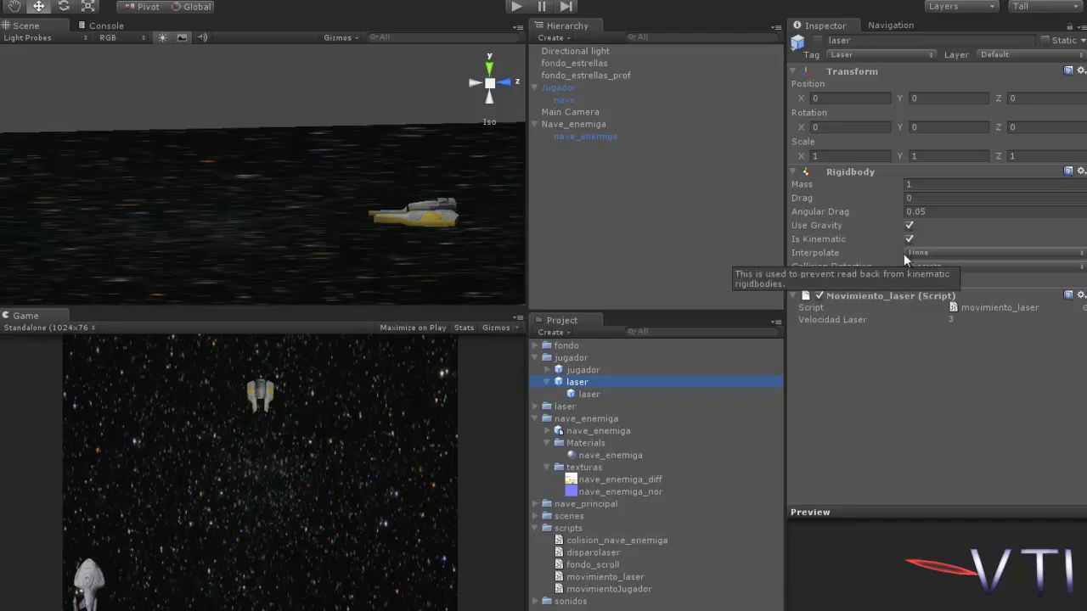
click(426, 324)
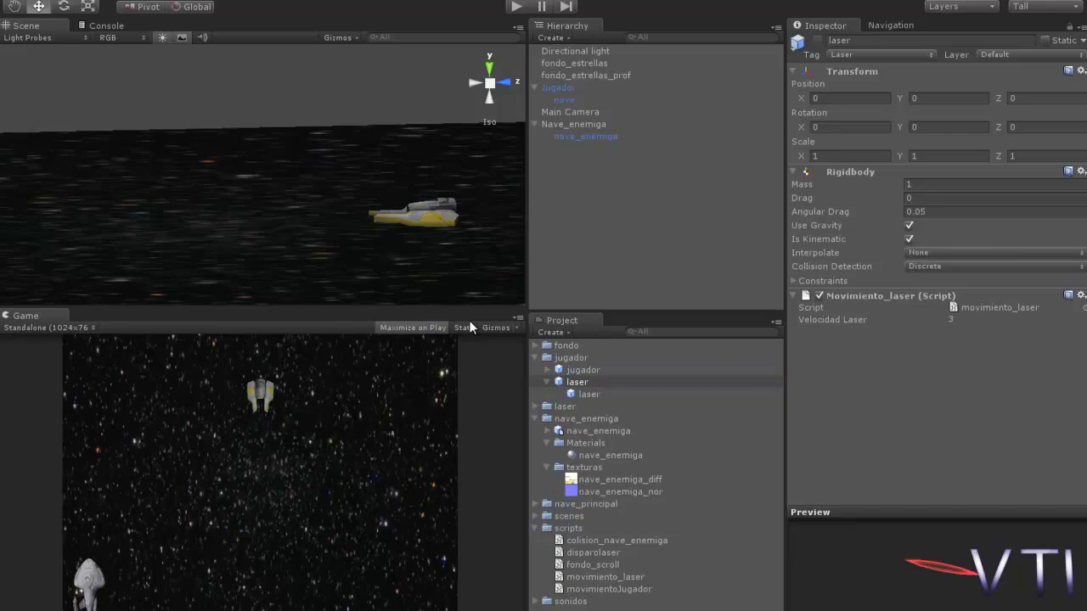
click(516, 6)
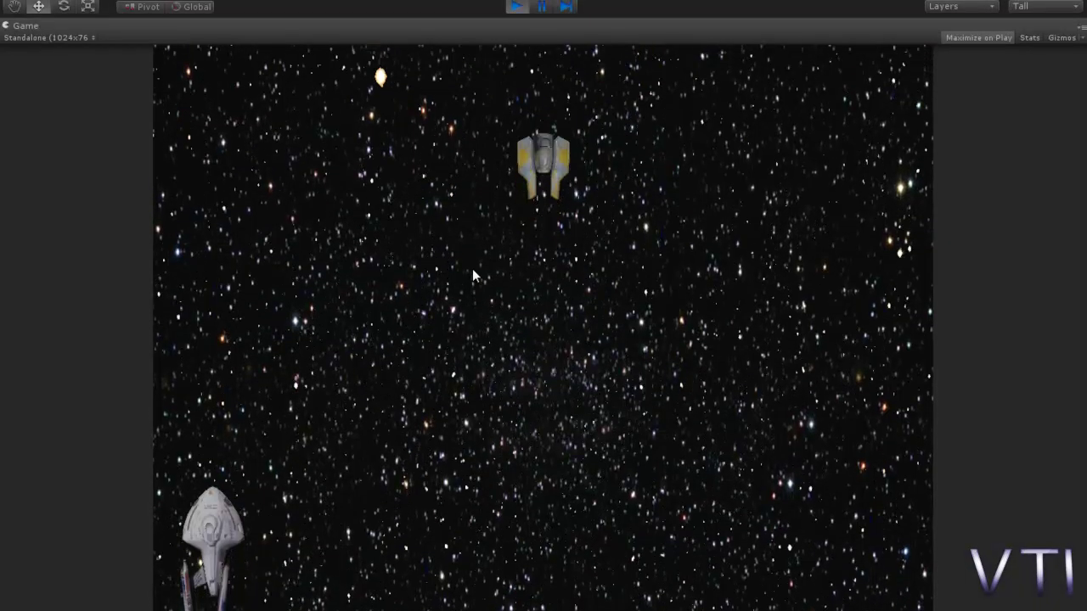
- Fly the ship and fire lasers in the maximized view until the enemy is destroyed, then stop playing
key(Right)
key(space)
key(Right)
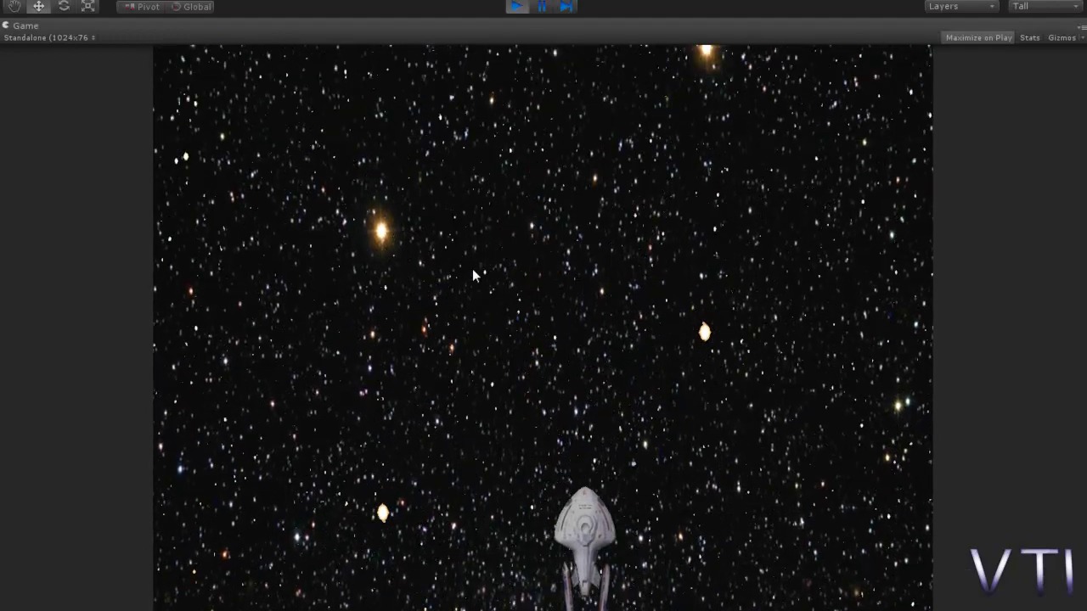
key(Left)
key(Right)
key(Left)
key(space)
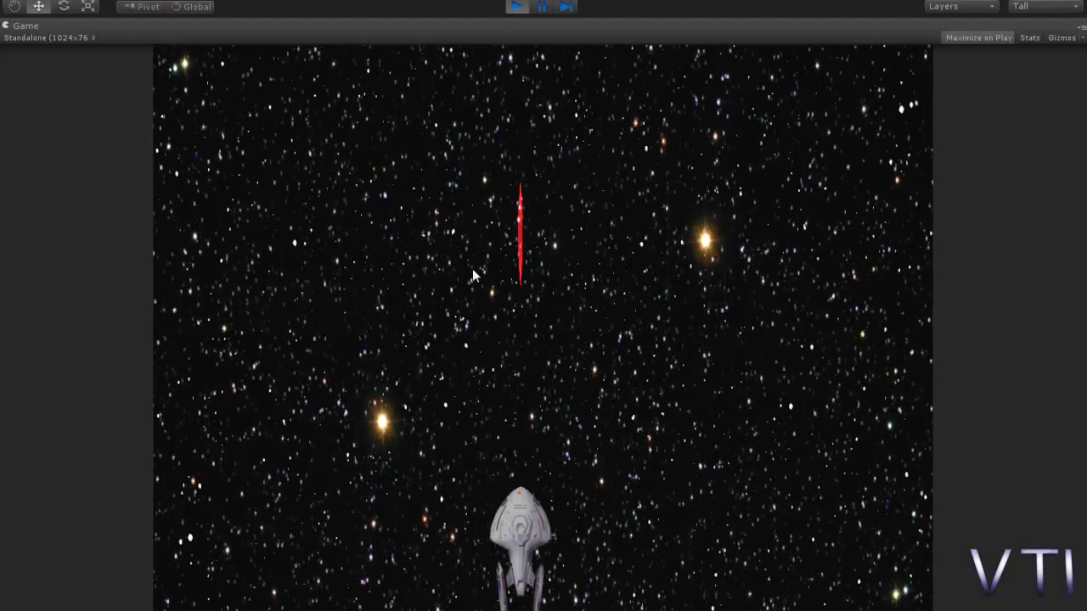
key(Right)
key(Left)
key(Left)
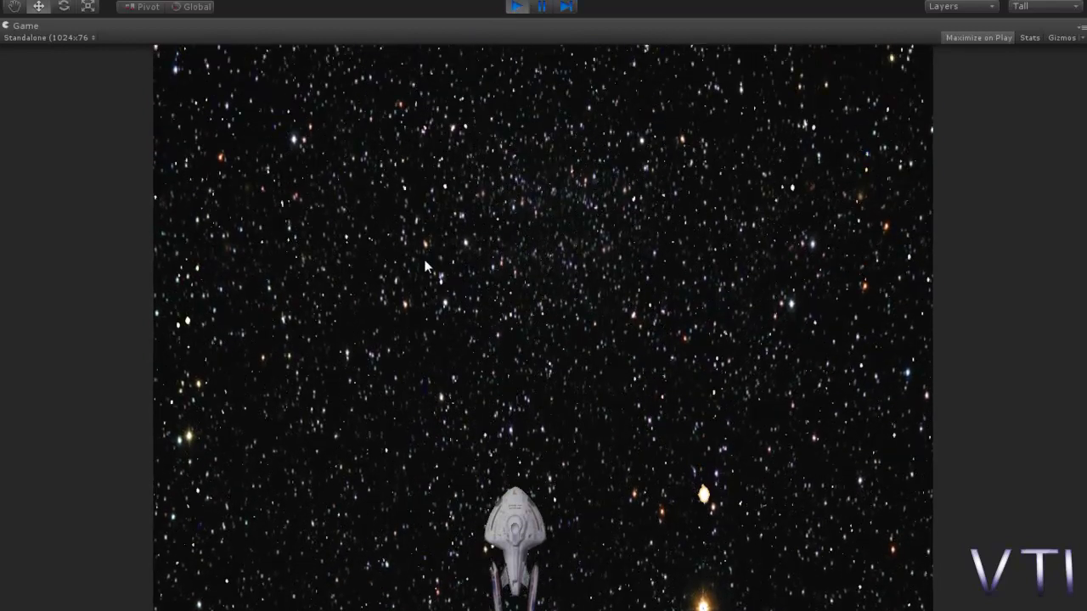
click(516, 6)
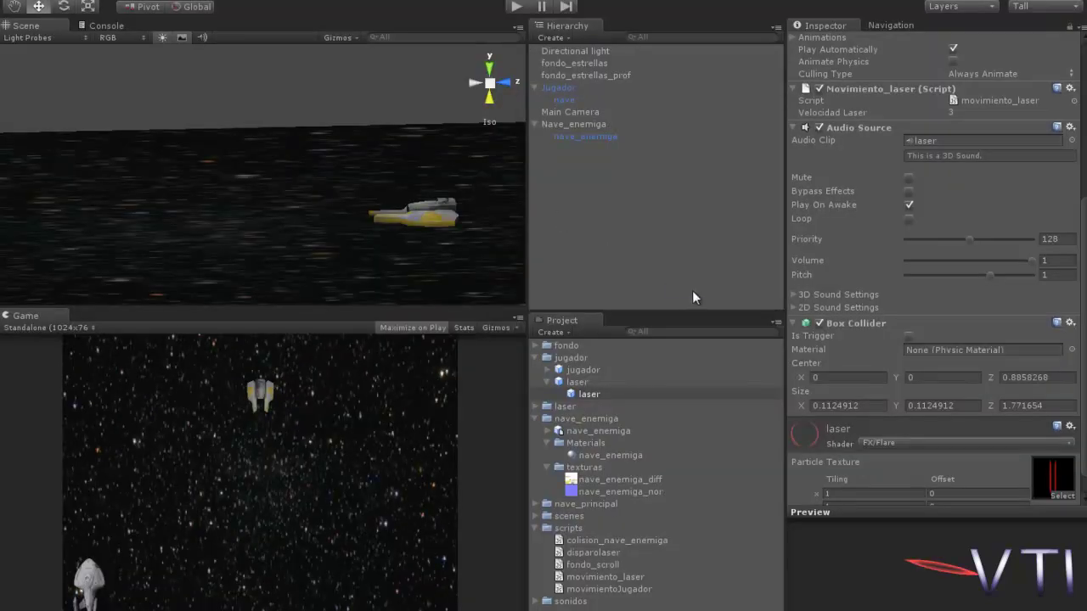
click(588, 396)
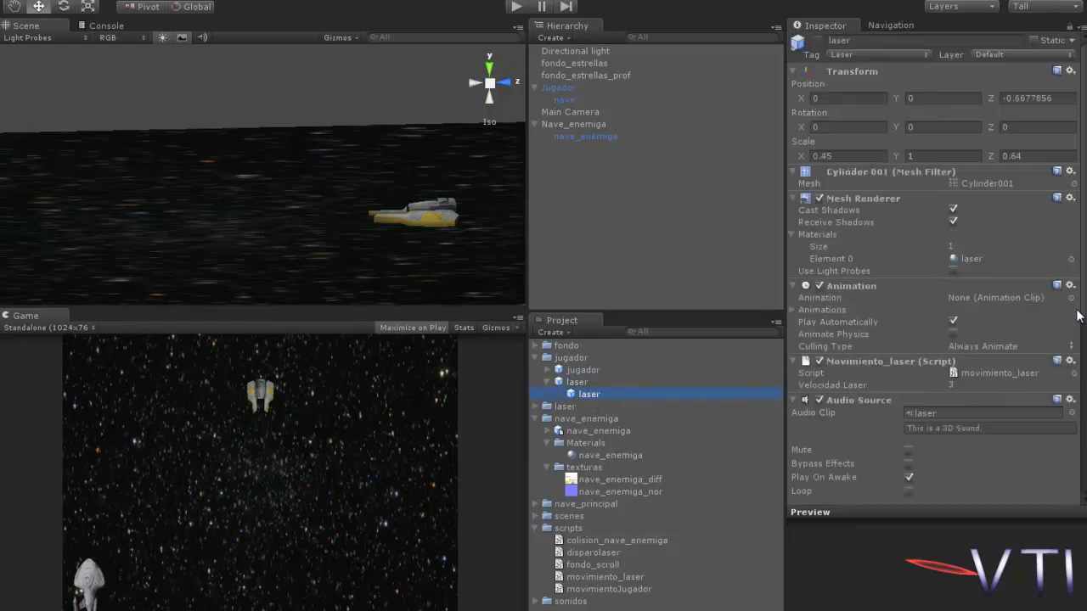
drag(1079, 313, 1079, 451)
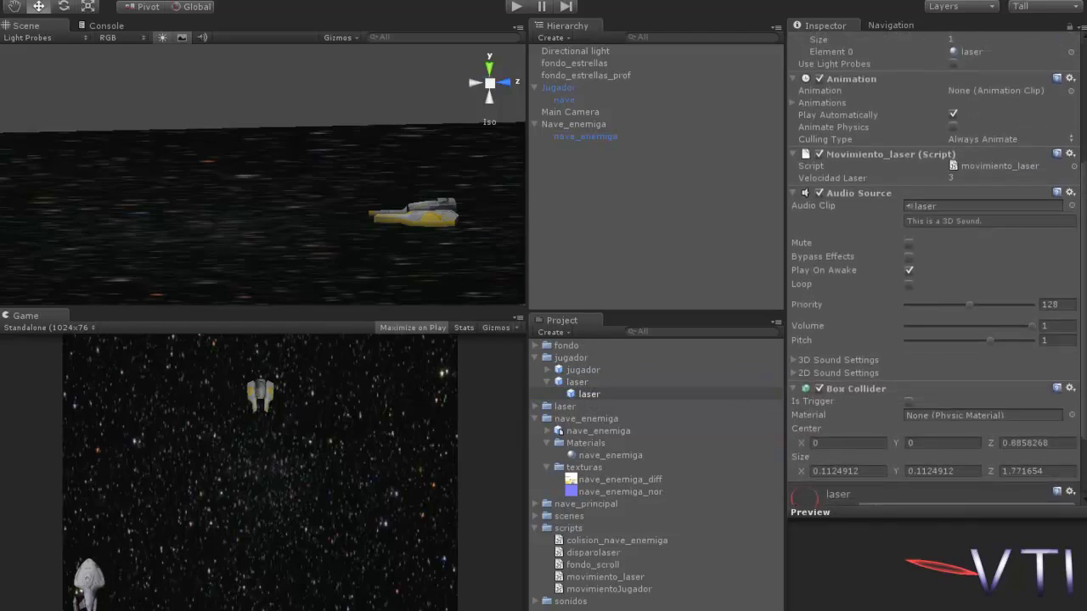
scroll(987, 369, down, 3)
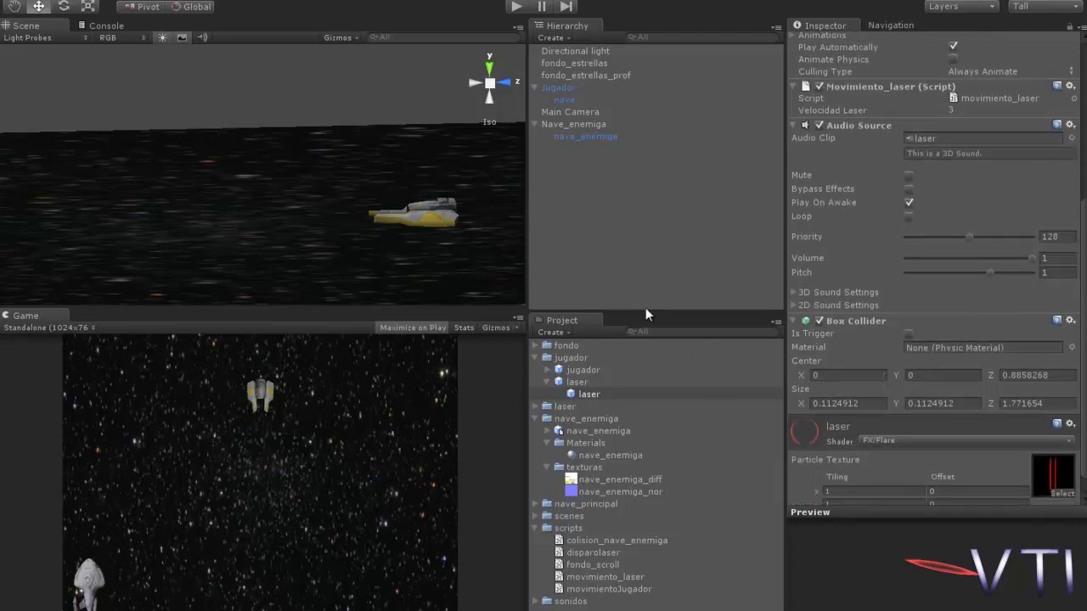
click(599, 393)
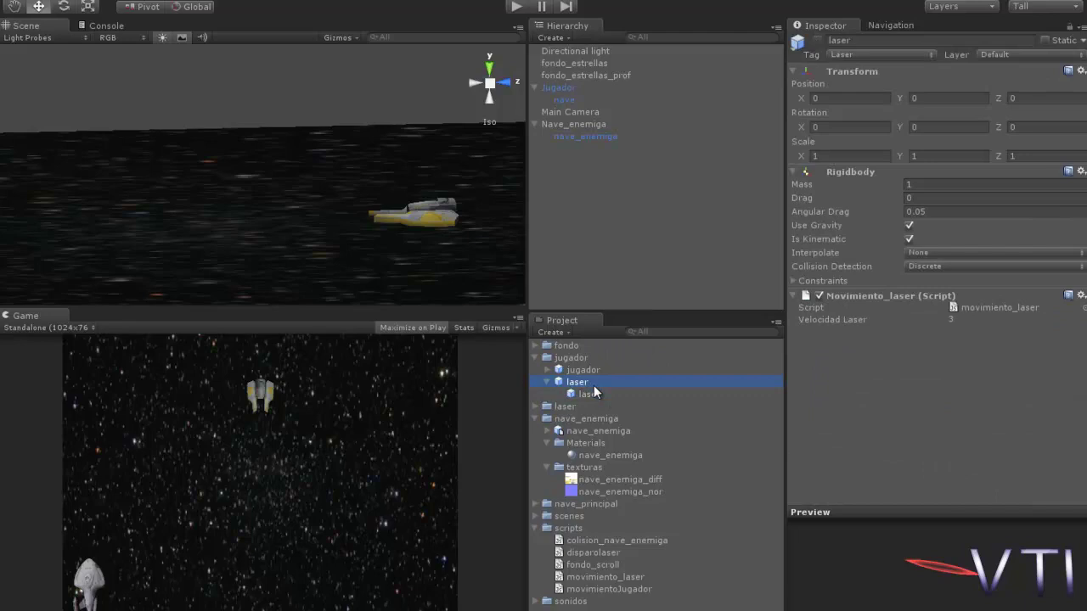